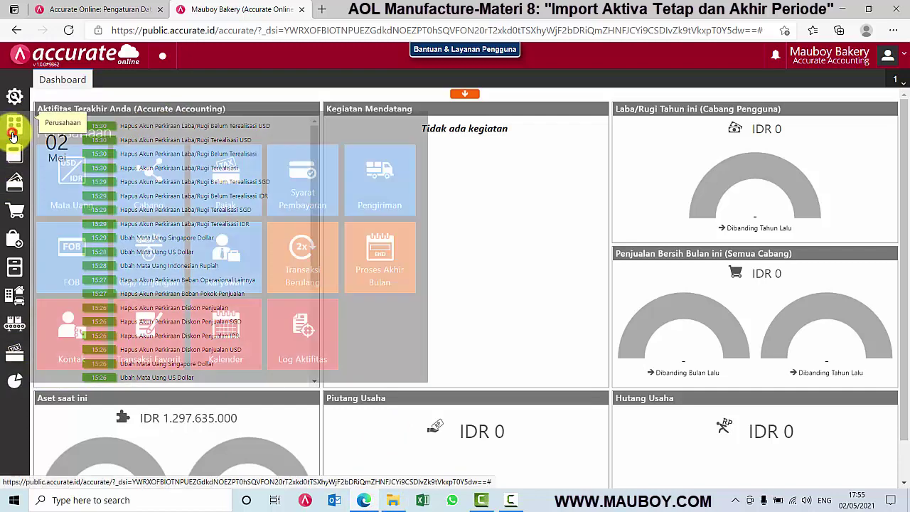
Open the Akun Perkiraan account list and set its Tipe Akun filter to Semua.
{"action": "mouse_move", "coordinate": [14, 154]}
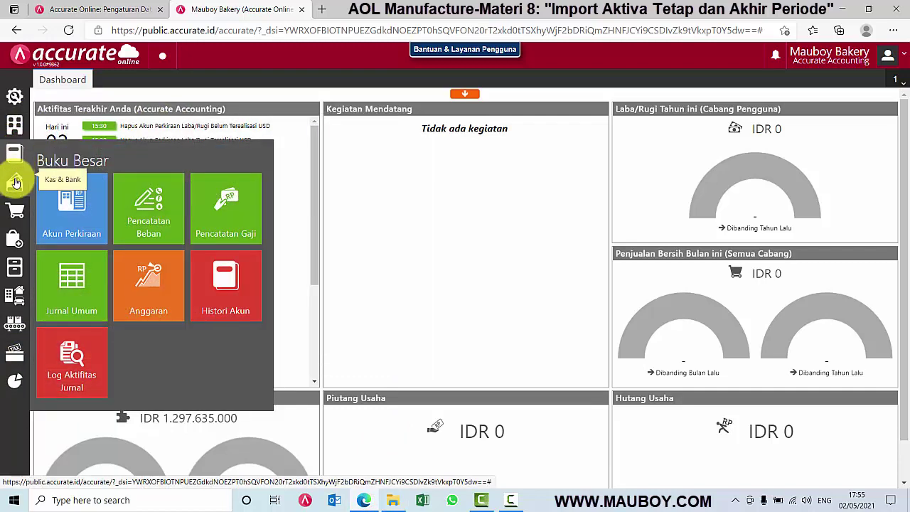
{"action": "left_click", "coordinate": [78, 207]}
{"action": "left_click", "coordinate": [53, 106]}
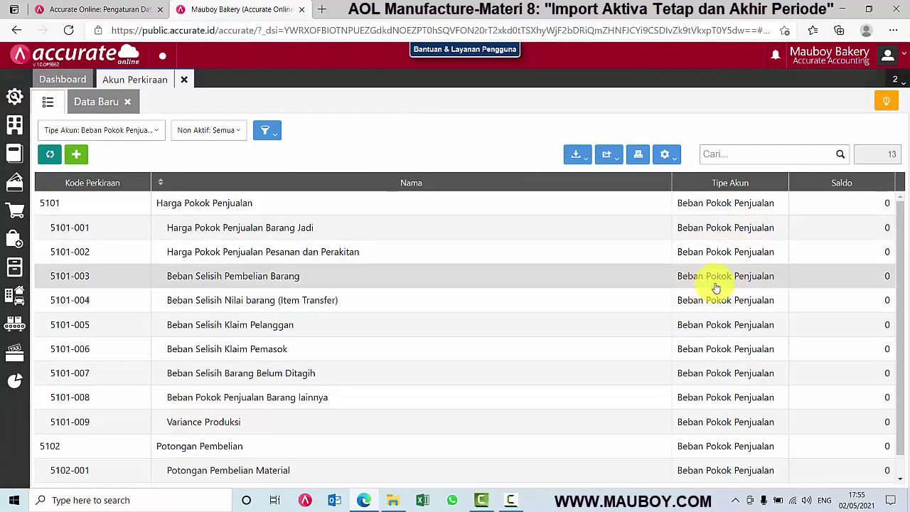
{"action": "left_click", "coordinate": [136, 131]}
{"action": "left_click", "coordinate": [122, 155]}
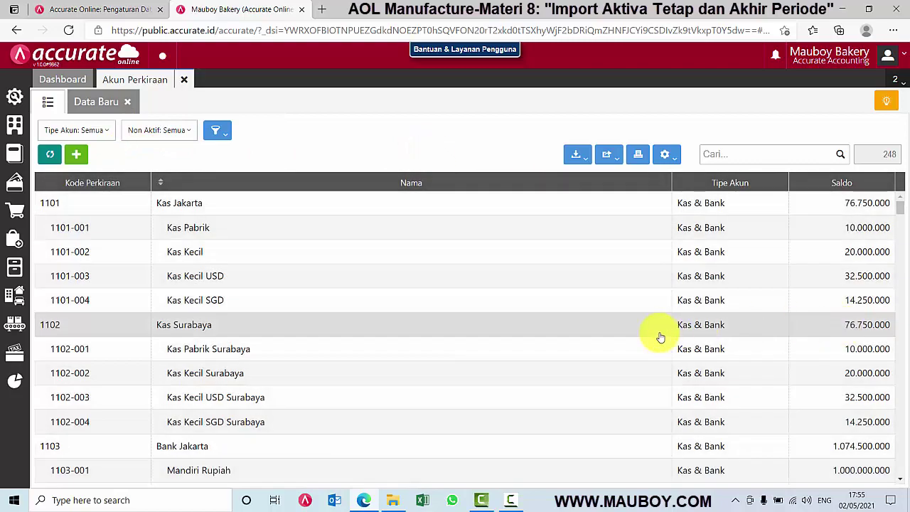
{"action": "scroll", "coordinate": [660, 337], "scroll_direction": "down", "scroll_amount": 5}
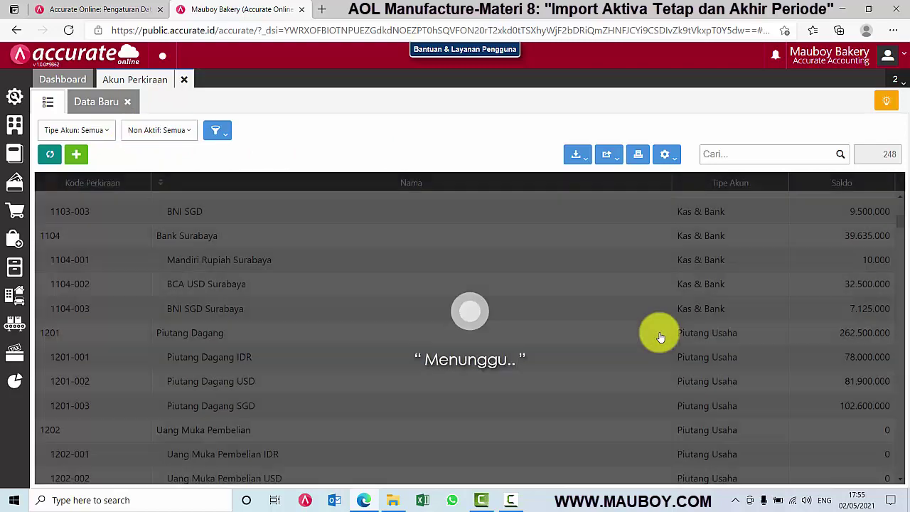
{"action": "scroll", "coordinate": [660, 337], "scroll_direction": "up", "scroll_amount": 5}
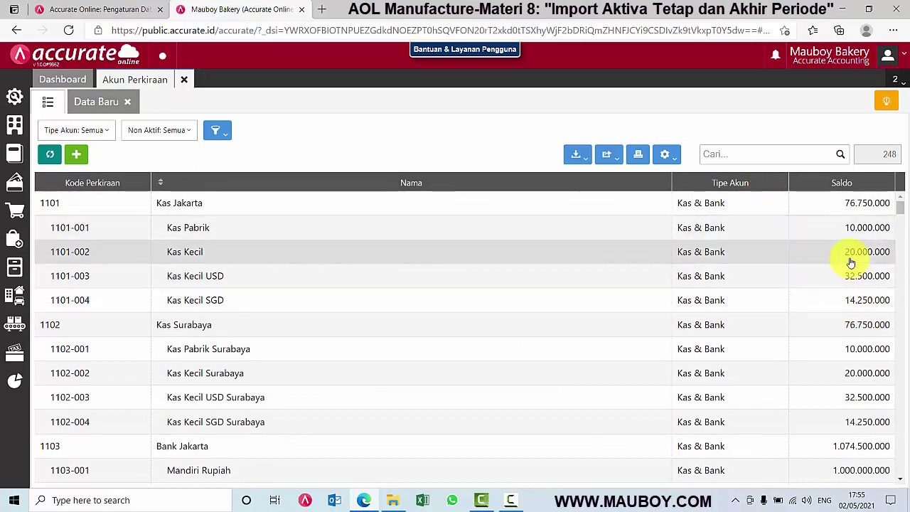
Check the opening balance details of account 1101-002 Kas Kecil, then close that record and the blank account form.
{"action": "left_click", "coordinate": [851, 253]}
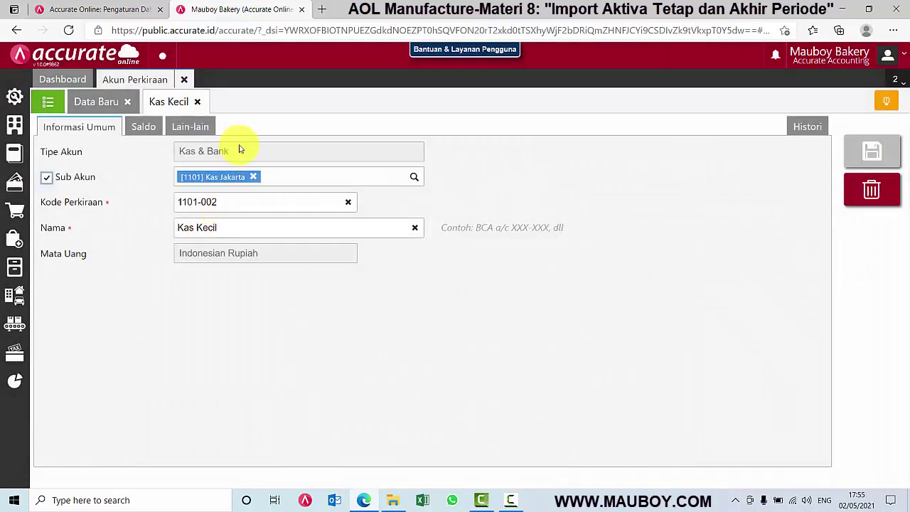
{"action": "left_click", "coordinate": [145, 128]}
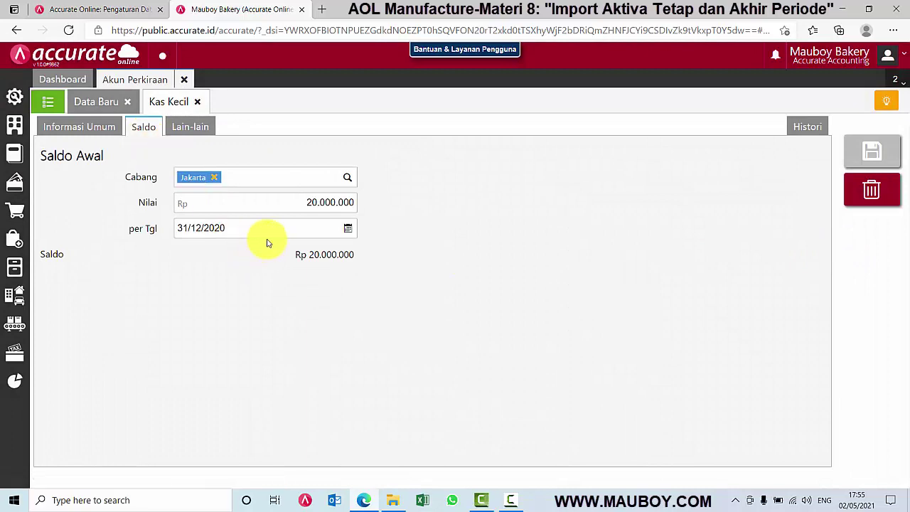
{"action": "left_click", "coordinate": [198, 103]}
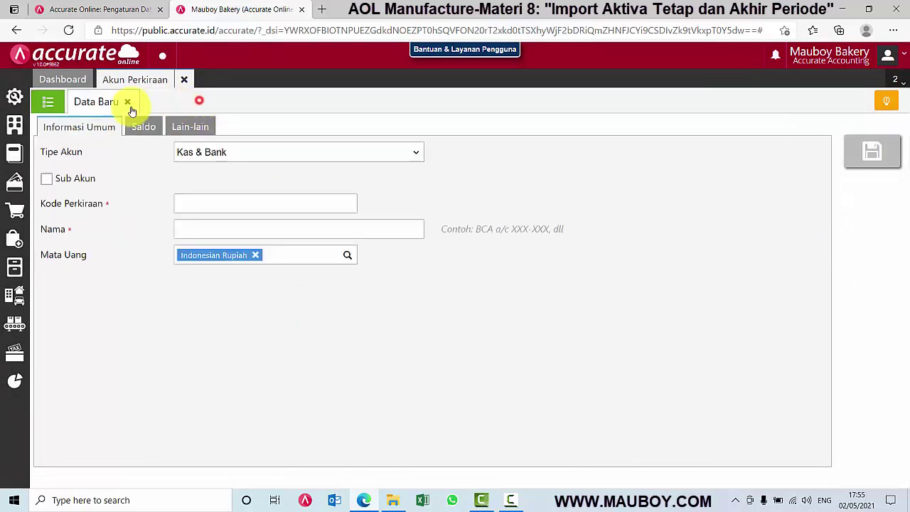
{"action": "left_click", "coordinate": [124, 105]}
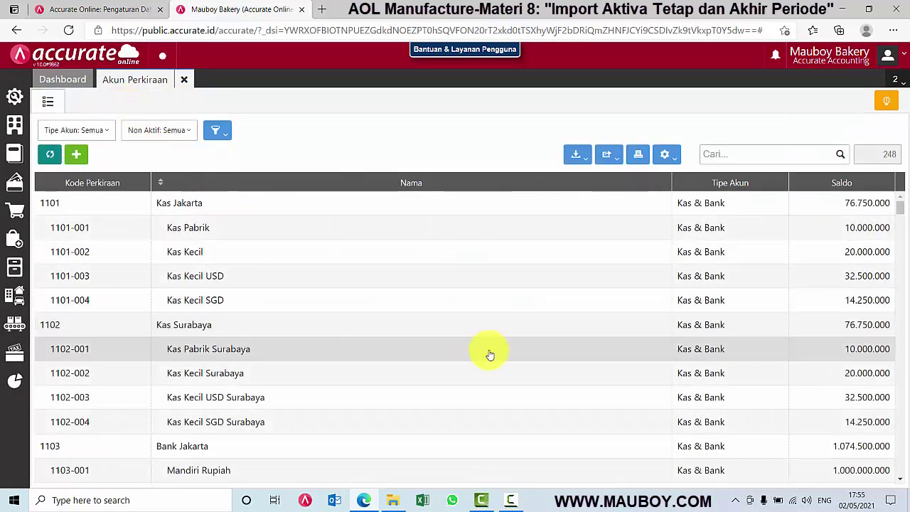
Examine the account balances from cash and bank through receivables, inventory and other current assets down to the Aktiva Tetap accounts.
{"action": "scroll", "coordinate": [492, 358], "scroll_direction": "down", "scroll_amount": 3}
{"action": "scroll", "coordinate": [494, 360], "scroll_direction": "down", "scroll_amount": 4}
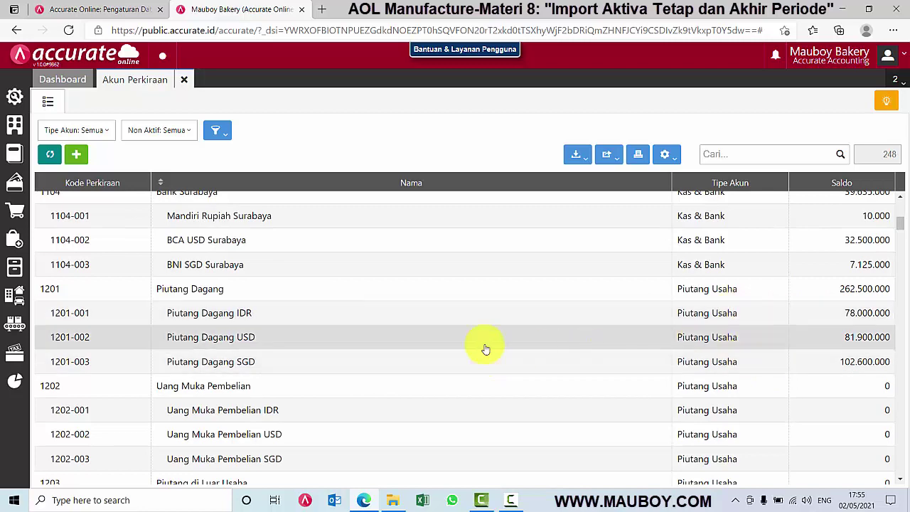
{"action": "scroll", "coordinate": [470, 347], "scroll_direction": "down", "scroll_amount": 1}
{"action": "scroll", "coordinate": [462, 346], "scroll_direction": "down", "scroll_amount": 3}
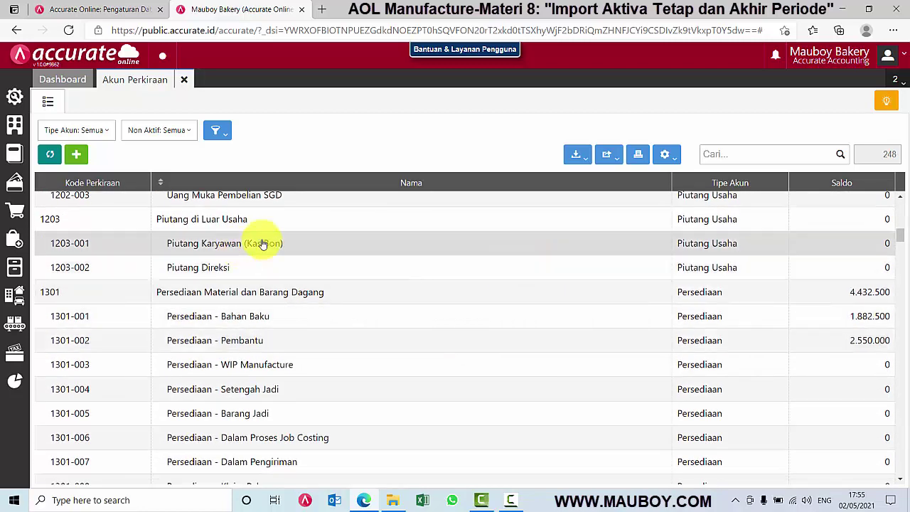
{"action": "scroll", "coordinate": [711, 335], "scroll_direction": "down", "scroll_amount": 1}
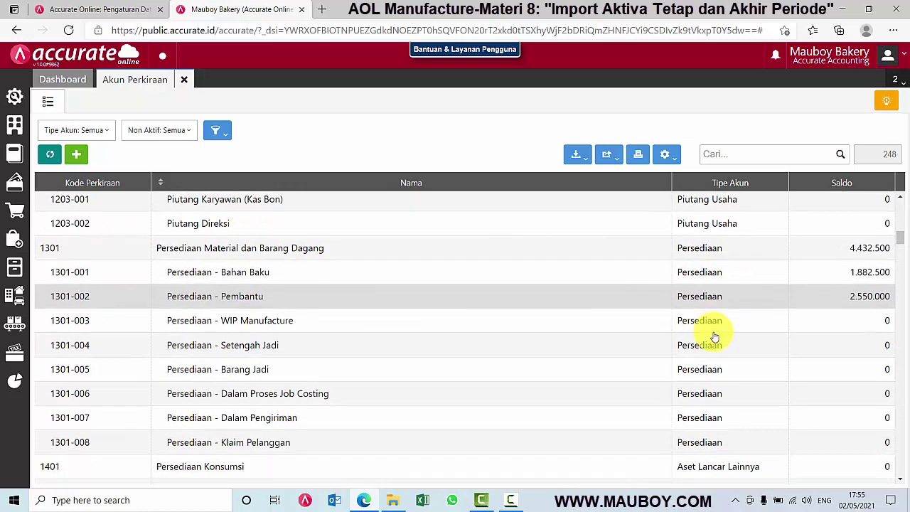
{"action": "scroll", "coordinate": [714, 337], "scroll_direction": "down", "scroll_amount": 2}
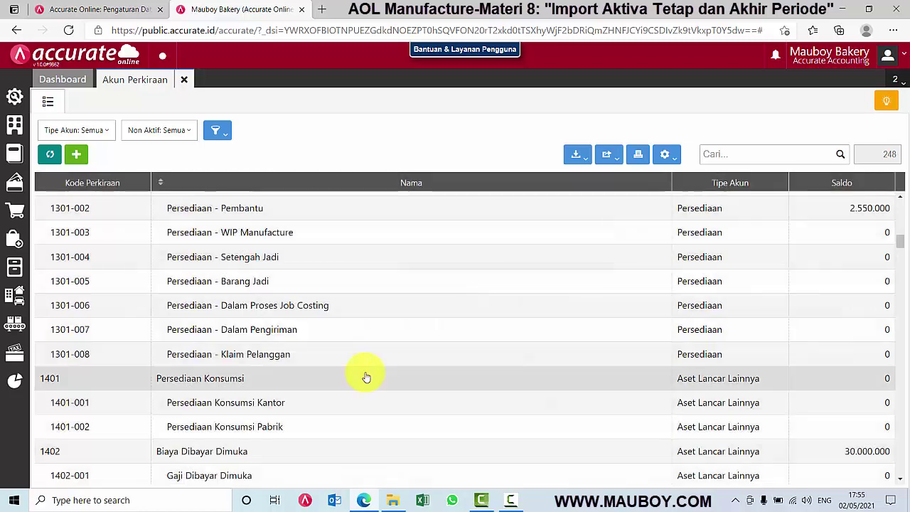
{"action": "scroll", "coordinate": [370, 376], "scroll_direction": "down", "scroll_amount": 2}
{"action": "scroll", "coordinate": [375, 375], "scroll_direction": "down", "scroll_amount": 3}
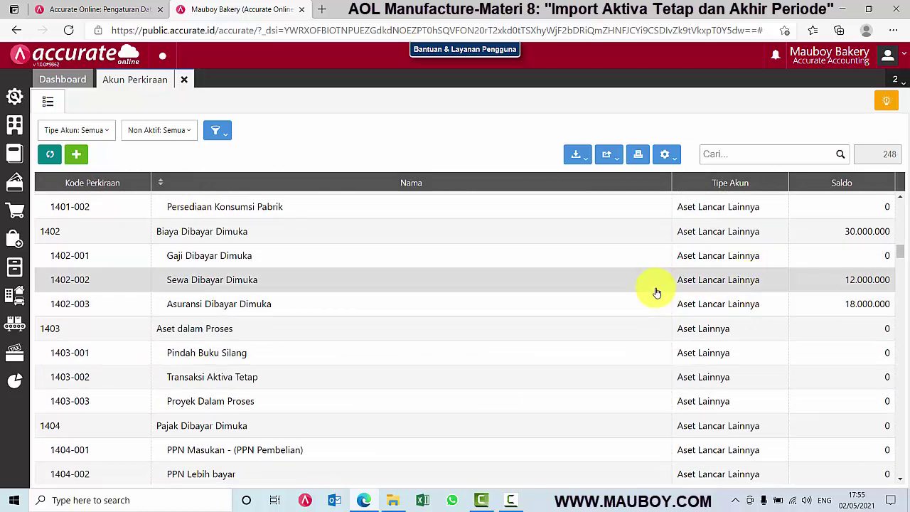
{"action": "scroll", "coordinate": [657, 292], "scroll_direction": "down", "scroll_amount": 4}
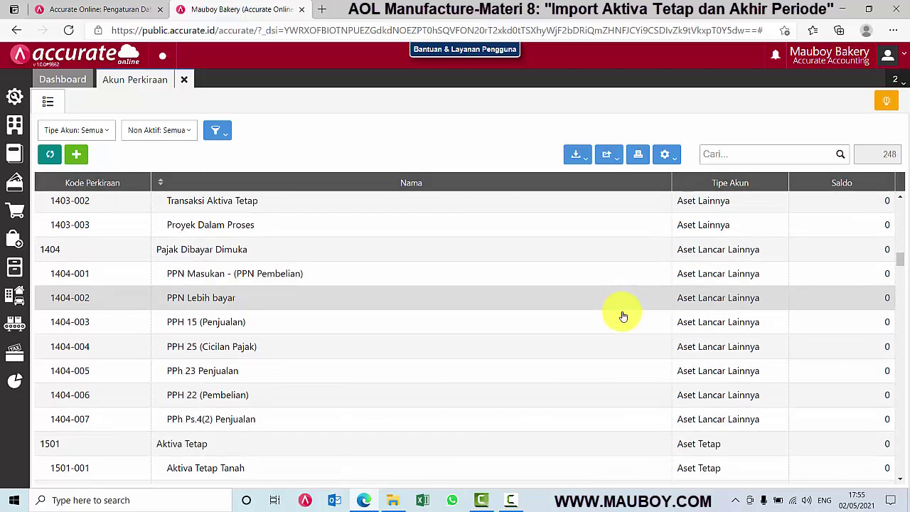
{"action": "scroll", "coordinate": [571, 315], "scroll_direction": "down", "scroll_amount": 3}
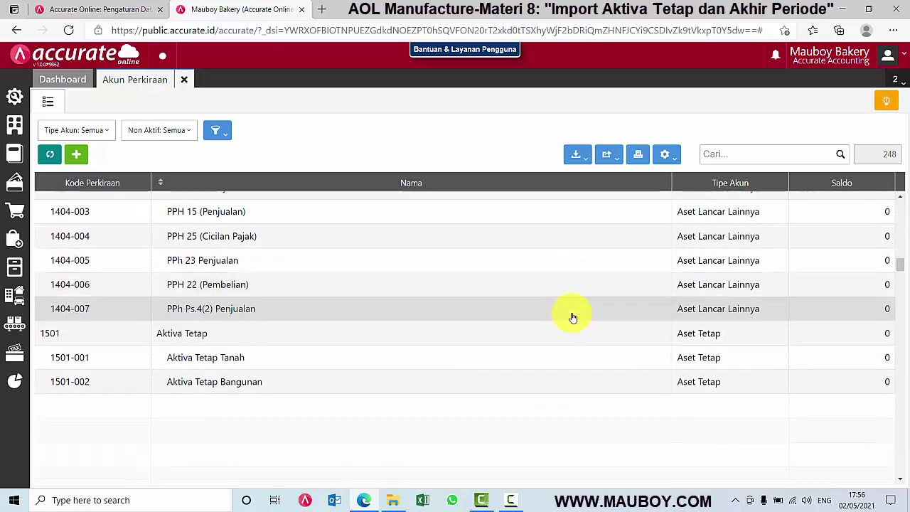
{"action": "scroll", "coordinate": [736, 363], "scroll_direction": "down", "scroll_amount": 1}
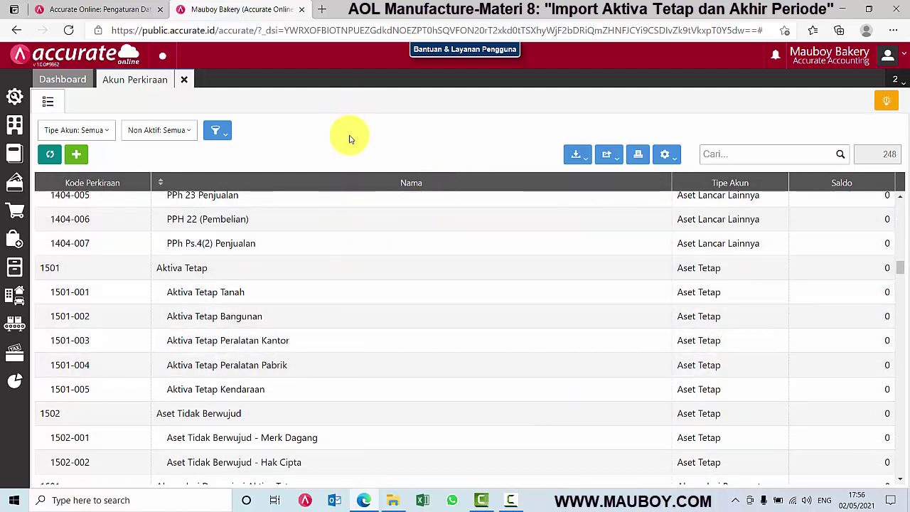
Open the 06.fixed-asset-import workbook and select the Kategori Aset entries in A2:A16 of the import template sheet.
{"action": "left_click", "coordinate": [394, 505]}
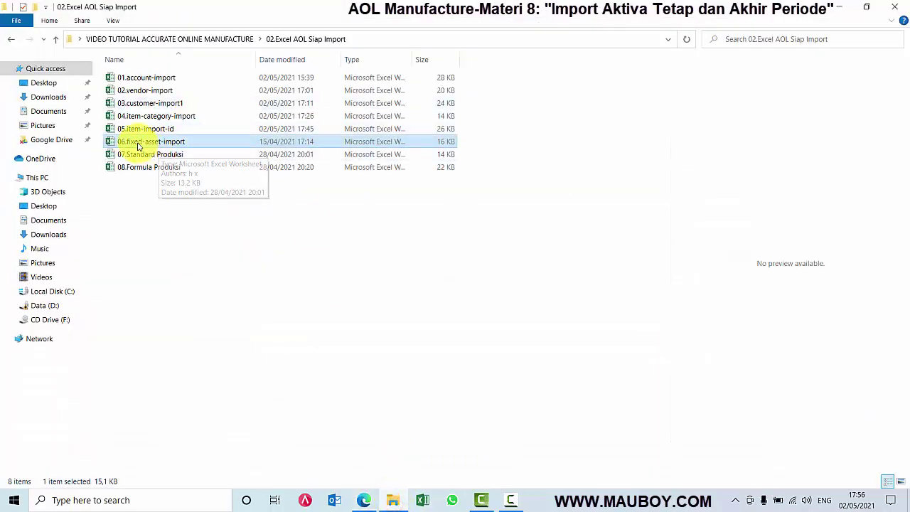
{"action": "double_click", "coordinate": [111, 143]}
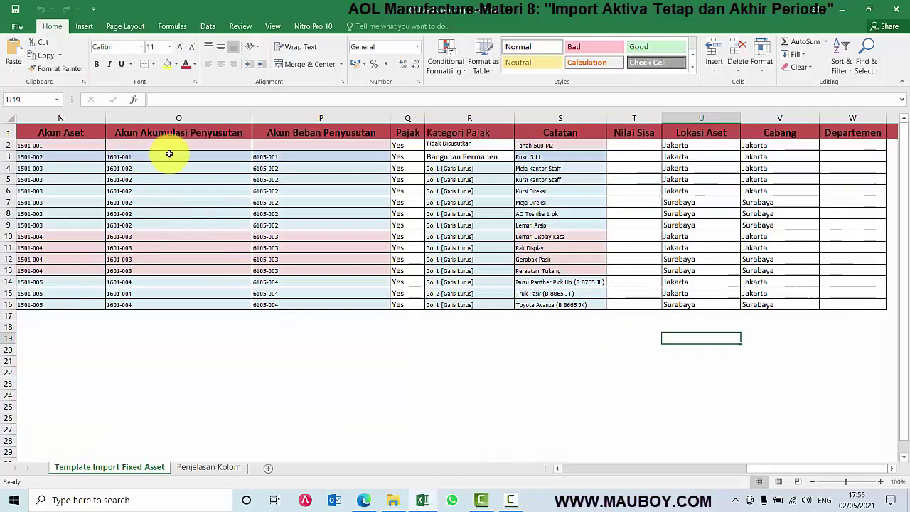
{"action": "left_click", "coordinate": [183, 168]}
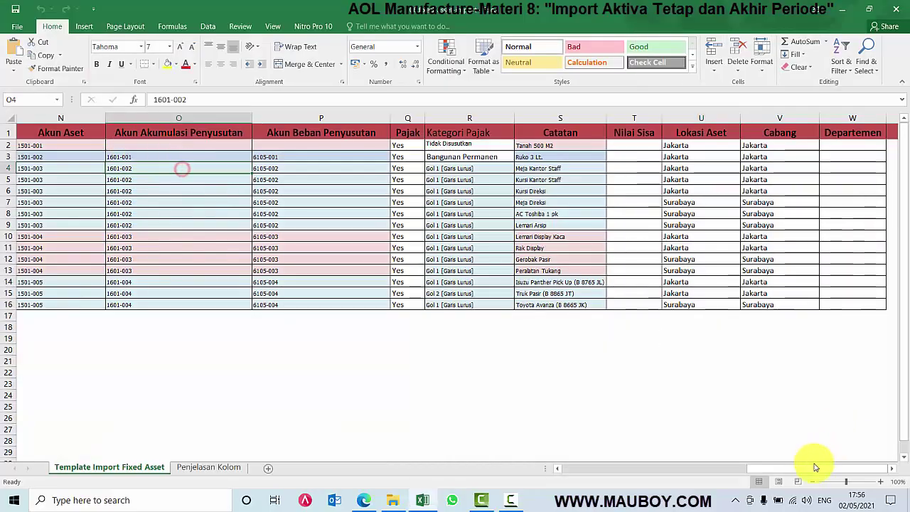
{"action": "left_click_drag", "start_coordinate": [723, 470], "coordinate": [597, 469]}
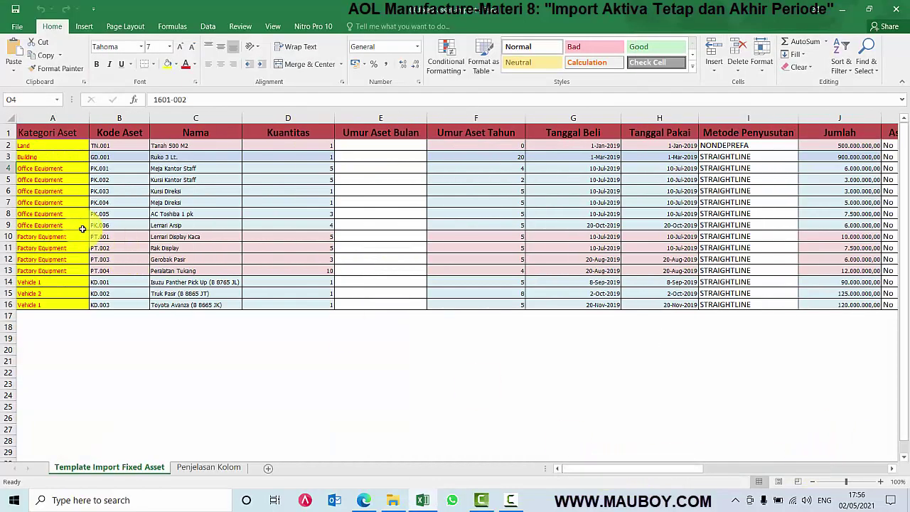
{"action": "scroll", "coordinate": [83, 228], "scroll_direction": "up", "scroll_amount": 5}
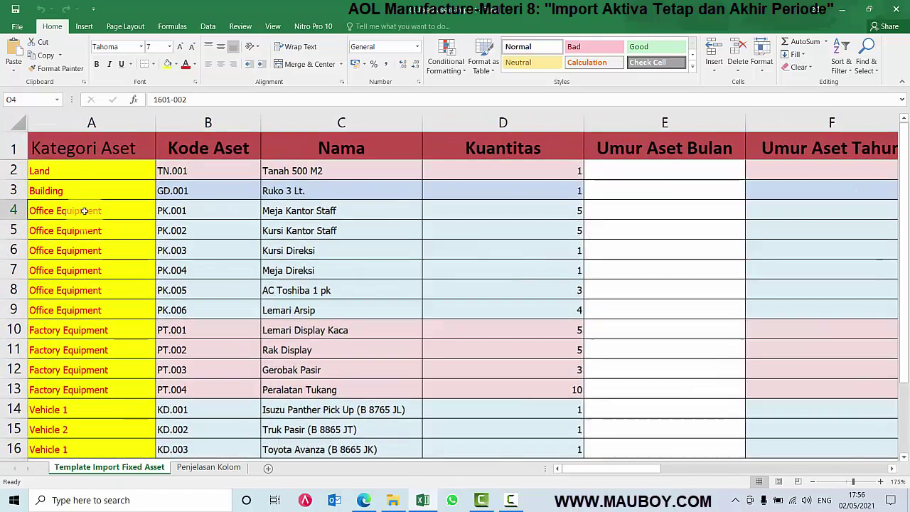
{"action": "left_click", "coordinate": [68, 174]}
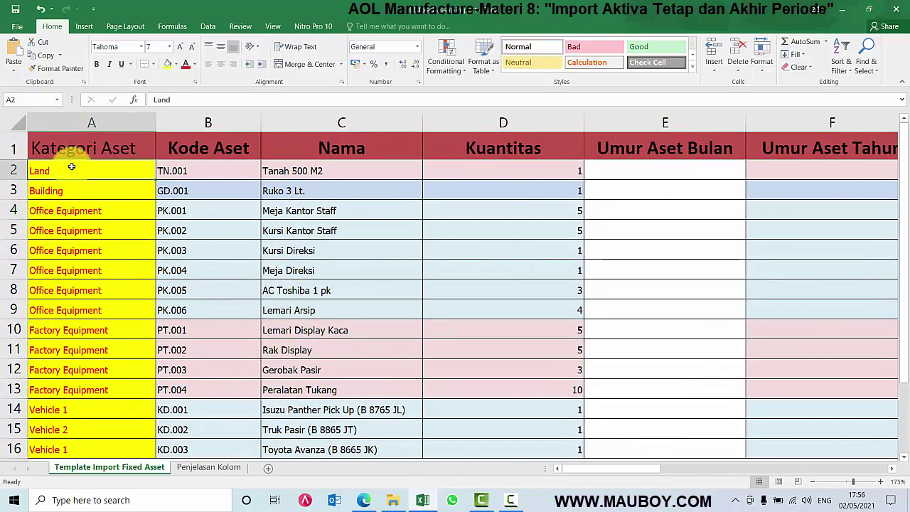
{"action": "left_click_drag", "start_coordinate": [72, 166], "coordinate": [96, 396]}
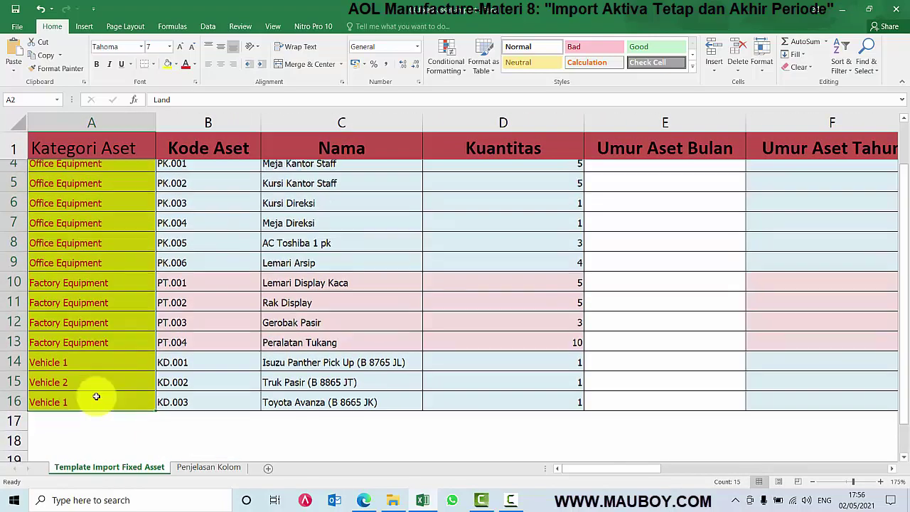
Read the Kategori Aset explanation on the Penjelasan Kolom sheet, then return to the category entries on the Template Import Fixed Asset sheet.
{"action": "left_click", "coordinate": [205, 467]}
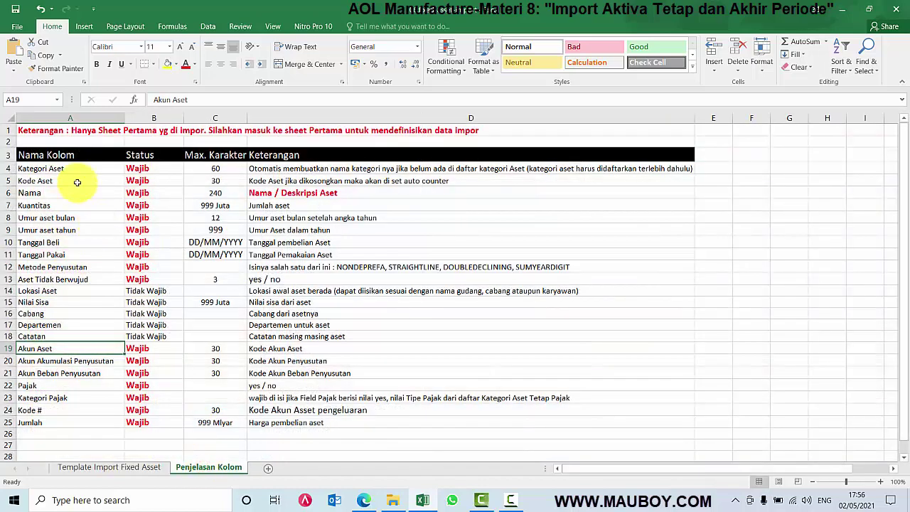
{"action": "left_click", "coordinate": [275, 168]}
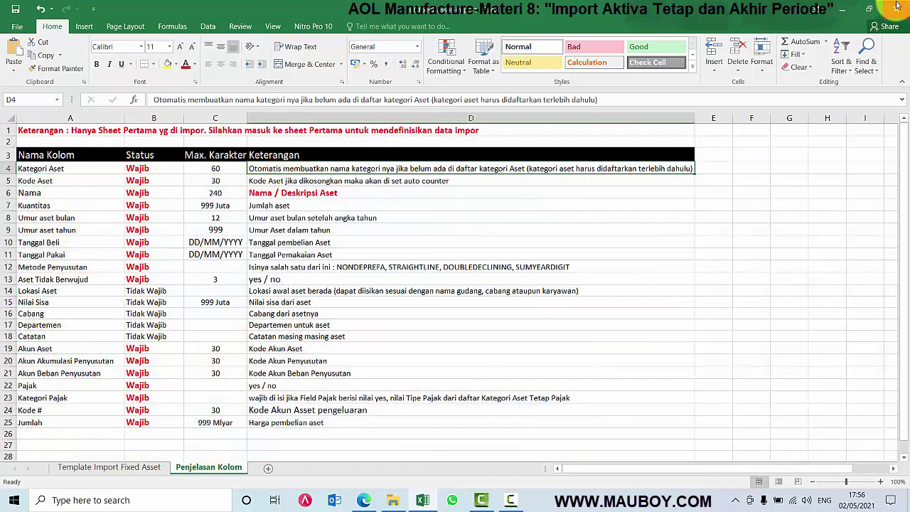
{"action": "left_click", "coordinate": [847, 9]}
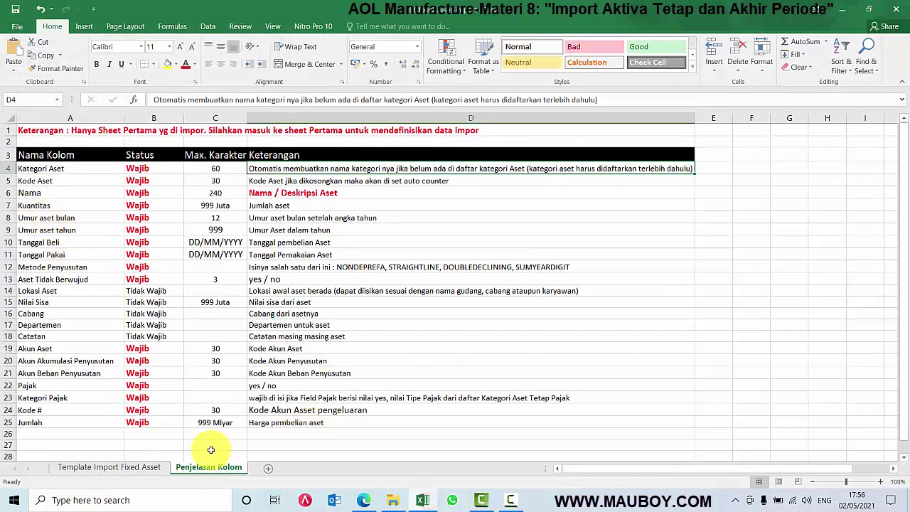
{"action": "left_click", "coordinate": [124, 467]}
{"action": "left_click", "coordinate": [61, 191]}
{"action": "left_click", "coordinate": [61, 210]}
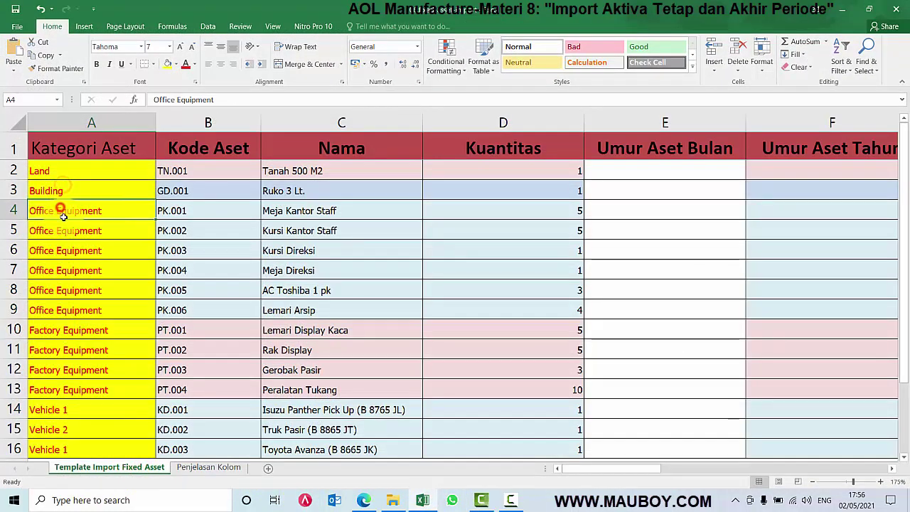
Switch to Accurate Online, open Kategori Aset, check its existing list and return to the blank new-category form.
{"action": "left_click", "coordinate": [362, 501]}
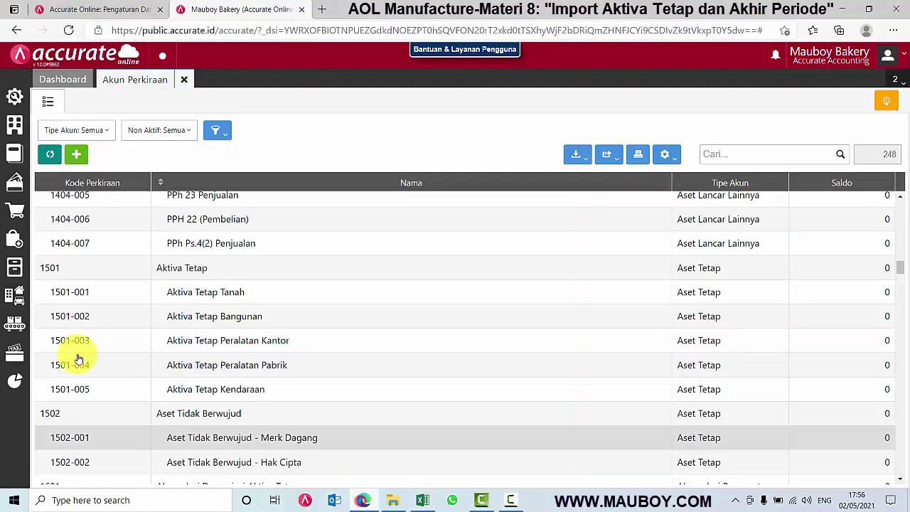
{"action": "left_click", "coordinate": [13, 297]}
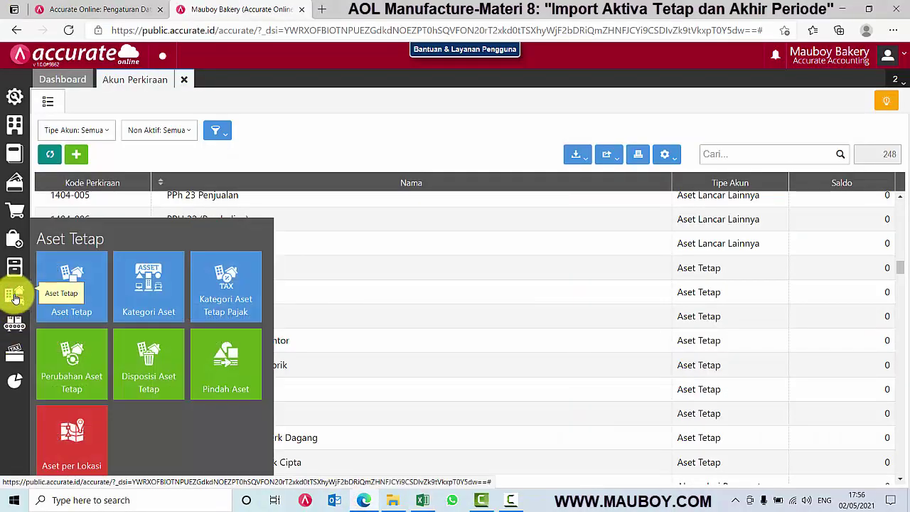
{"action": "left_click", "coordinate": [151, 299]}
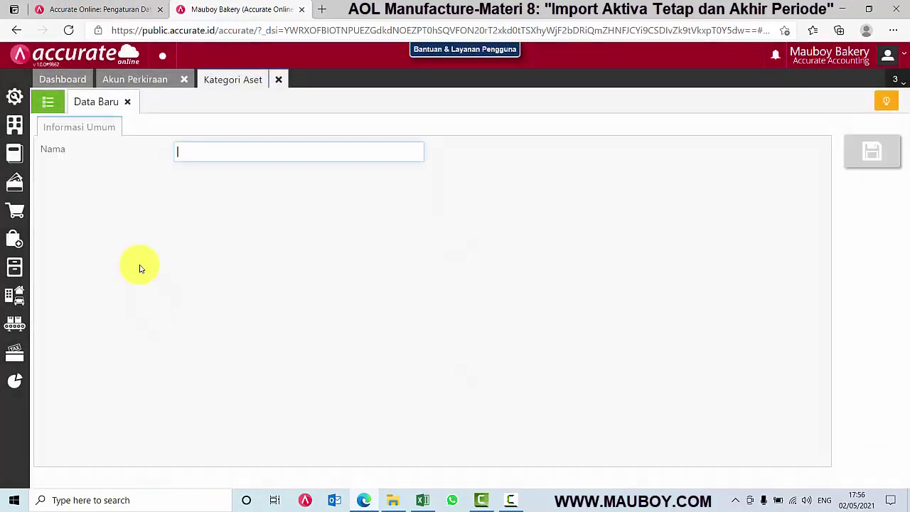
{"action": "left_click", "coordinate": [46, 101]}
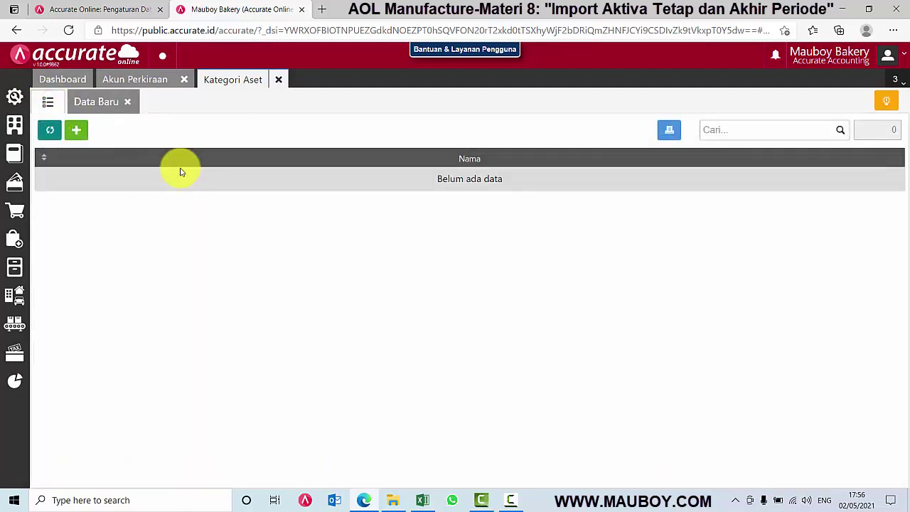
{"action": "left_click", "coordinate": [86, 101]}
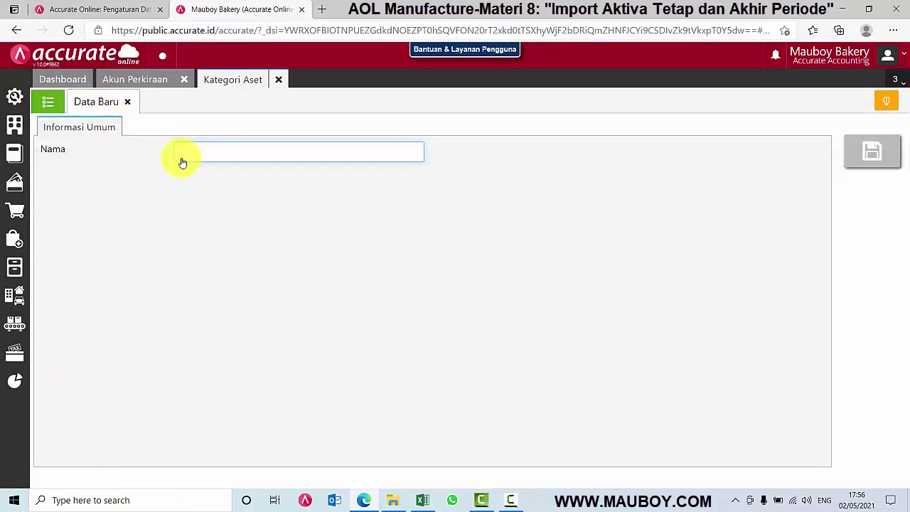
Copy the category name Land from A2 of the import workbook and save it as a new asset category in Accurate Online.
{"action": "key", "text": "alt+Tab"}
{"action": "double_click", "coordinate": [75, 172]}
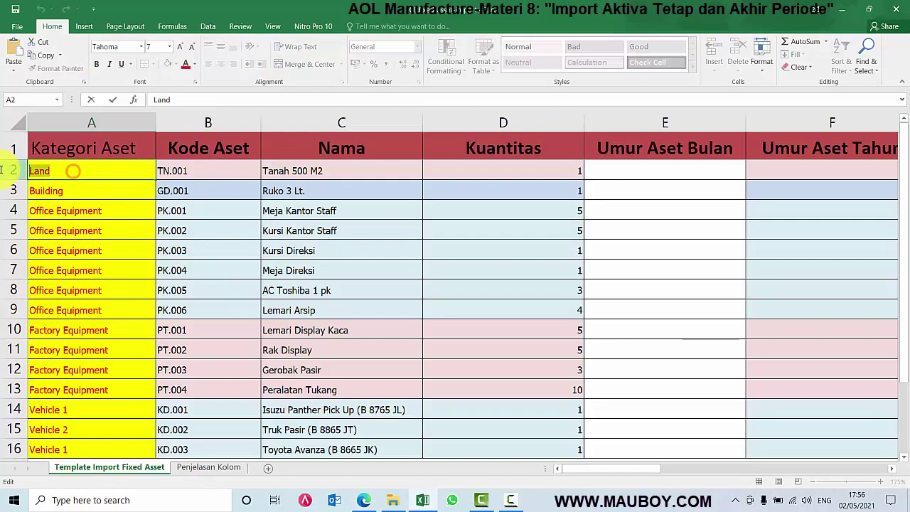
{"action": "key", "text": "alt+Tab"}
{"action": "left_click", "coordinate": [178, 162]}
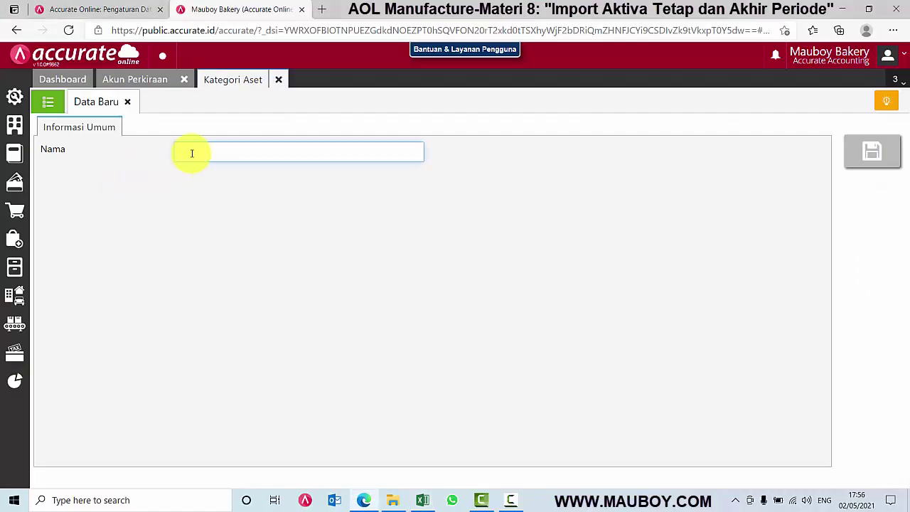
{"action": "left_click", "coordinate": [872, 151]}
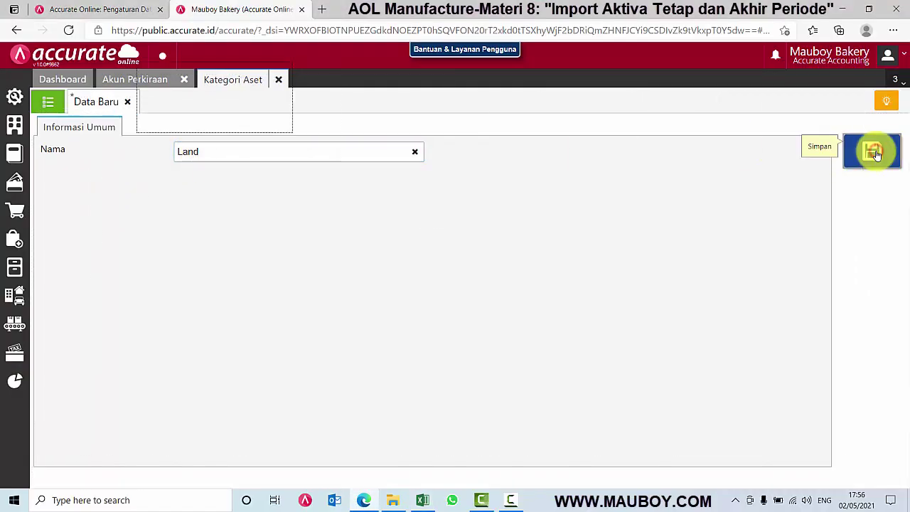
Transfer the Building entry from A3 into a new asset category, save it and check the category list.
{"action": "key", "text": "alt+Tab"}
{"action": "double_click", "coordinate": [74, 191]}
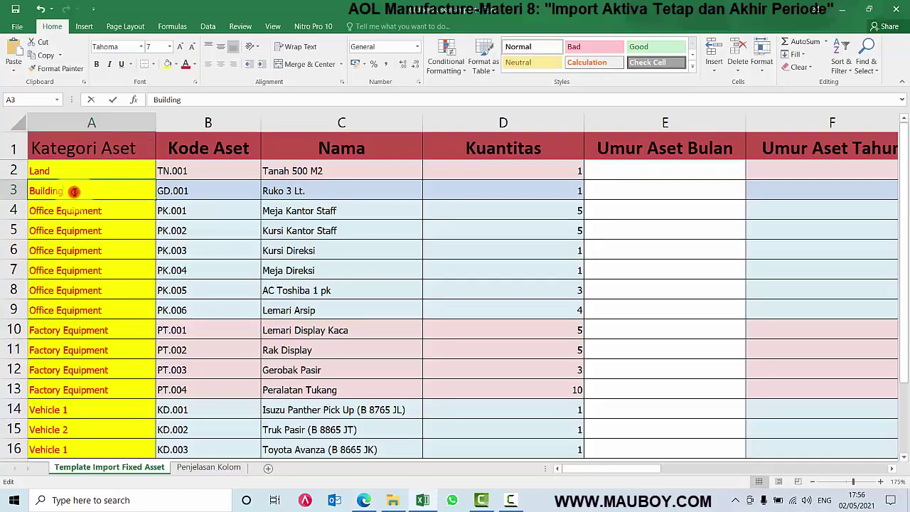
{"action": "key", "text": "alt+Tab"}
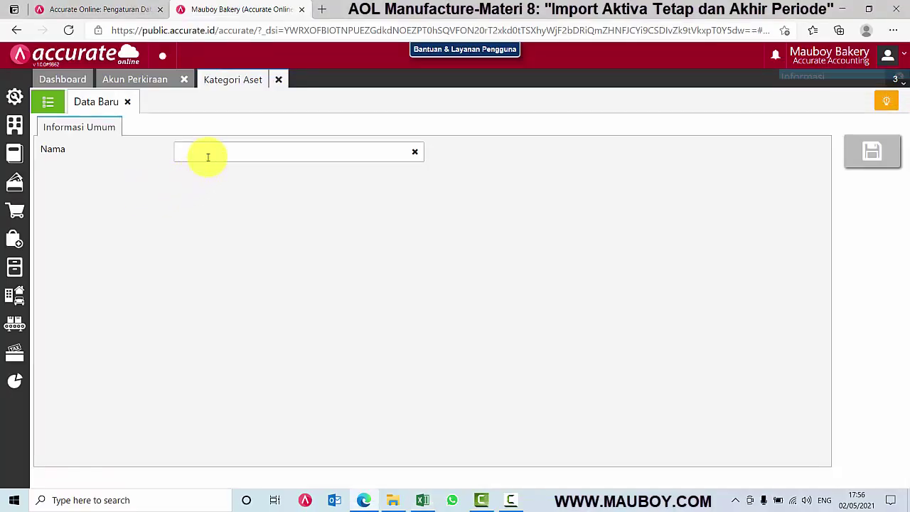
{"action": "left_click", "coordinate": [207, 154]}
{"action": "type", "text": "Building"}
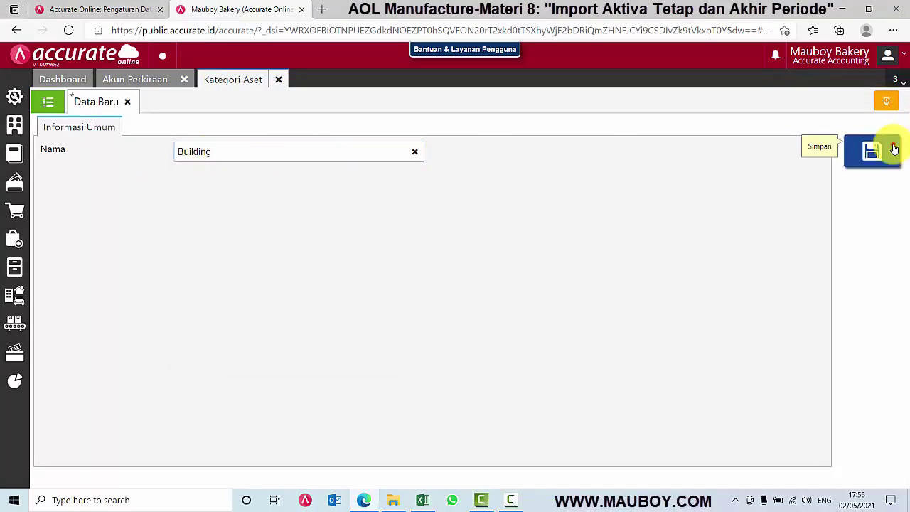
{"action": "left_click", "coordinate": [894, 146]}
{"action": "left_click", "coordinate": [48, 101]}
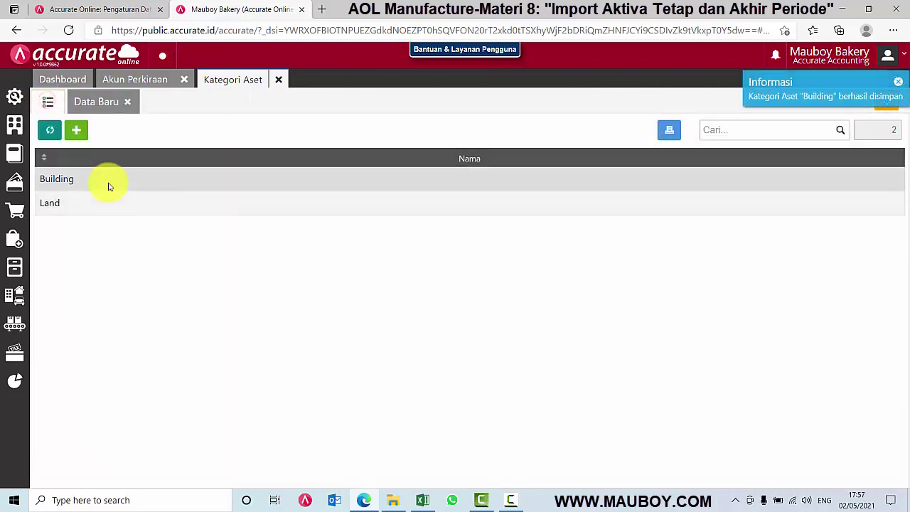
Copy Office Equipment from A4 of the workbook and save it as a new asset category.
{"action": "key", "text": "alt+Tab"}
{"action": "left_click", "coordinate": [114, 211]}
{"action": "double_click", "coordinate": [114, 210]}
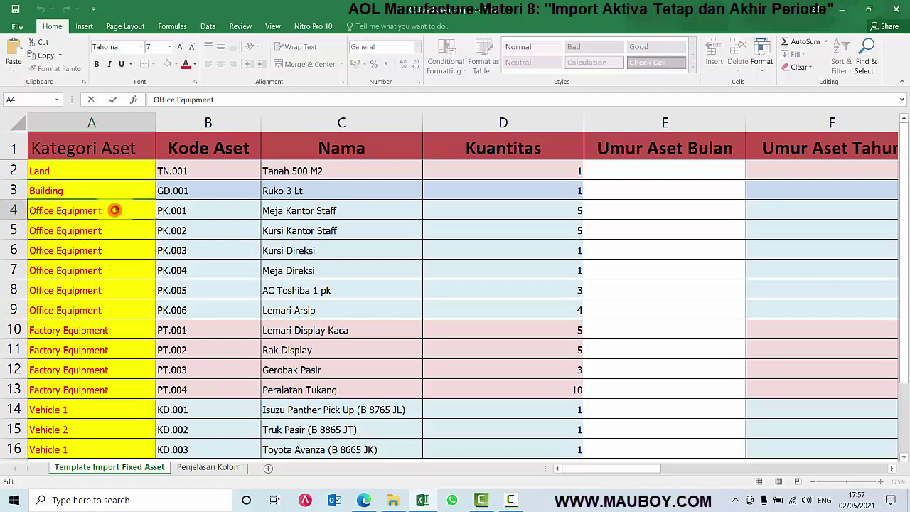
{"action": "key", "text": "alt+Tab"}
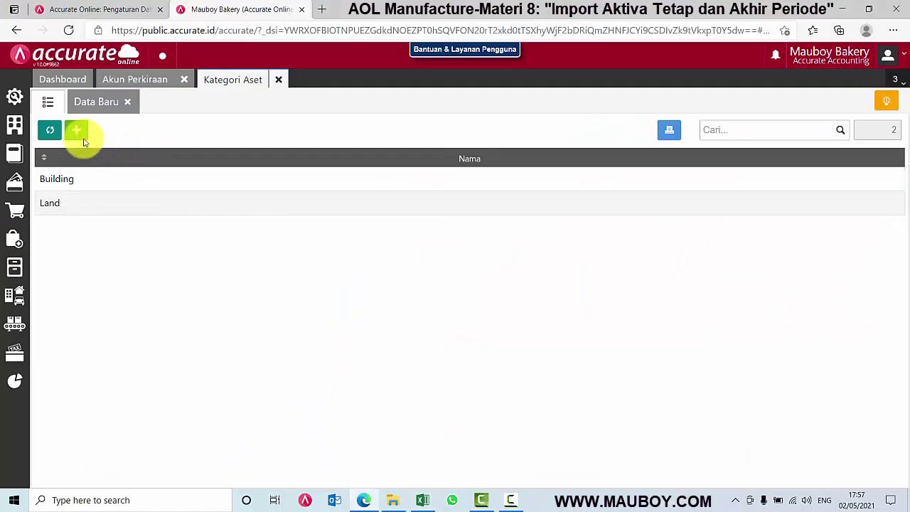
{"action": "left_click", "coordinate": [81, 133]}
{"action": "left_click", "coordinate": [220, 149]}
{"action": "type", "text": "Office Equipment"}
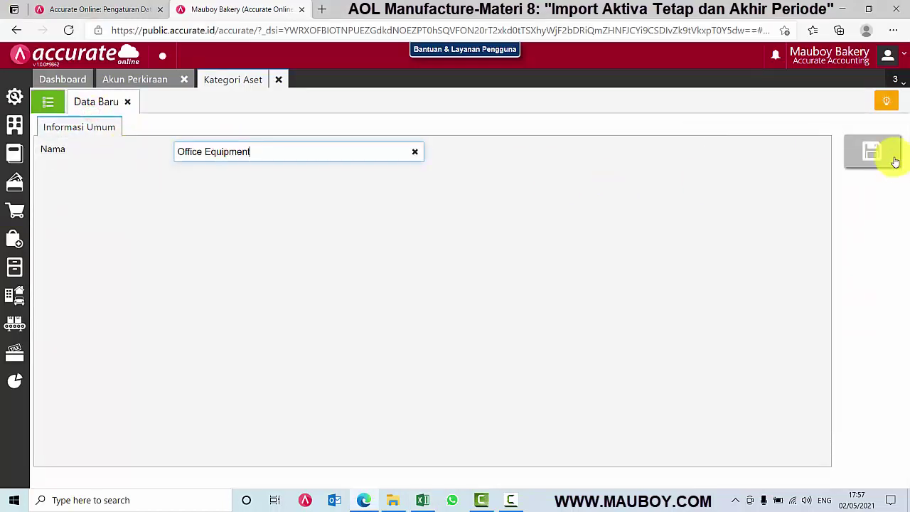
{"action": "left_click", "coordinate": [878, 150]}
Copy Factory Equipment from A10 of the workbook and save it as a new asset category.
{"action": "key", "text": "alt+Tab"}
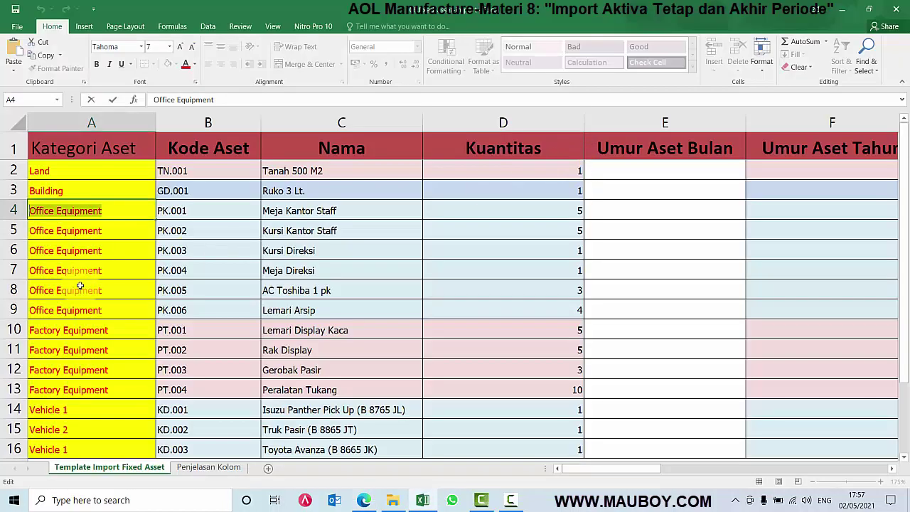
{"action": "left_click", "coordinate": [118, 329]}
{"action": "key", "text": "ctrl+c"}
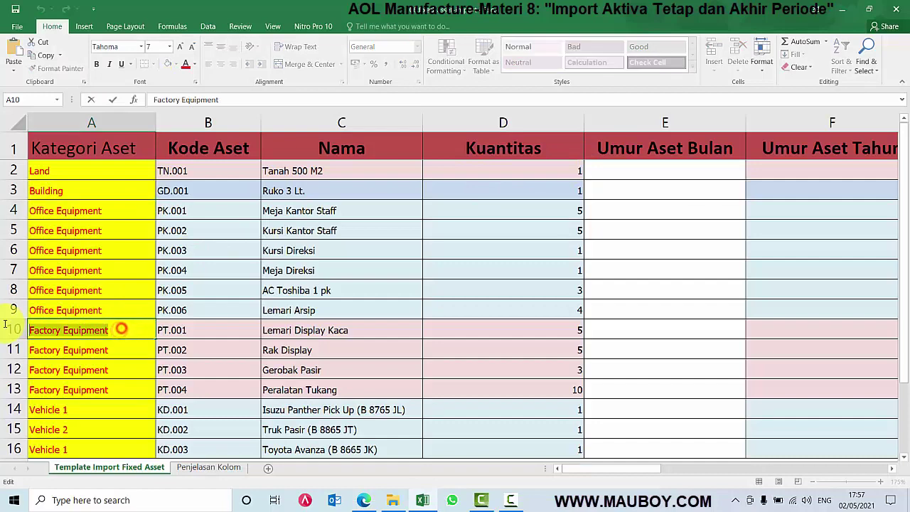
{"action": "key", "text": "alt+Tab"}
{"action": "left_click", "coordinate": [327, 152]}
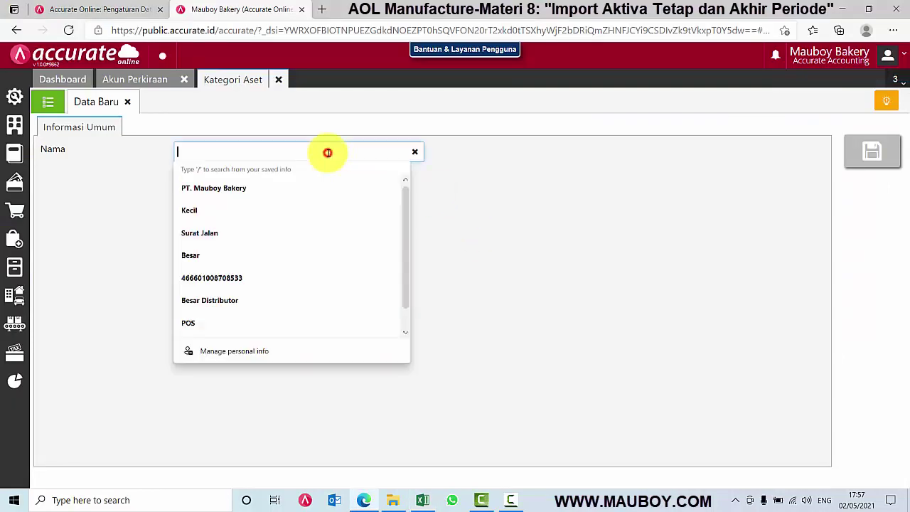
{"action": "key", "text": "ctrl+v"}
{"action": "left_click", "coordinate": [871, 151]}
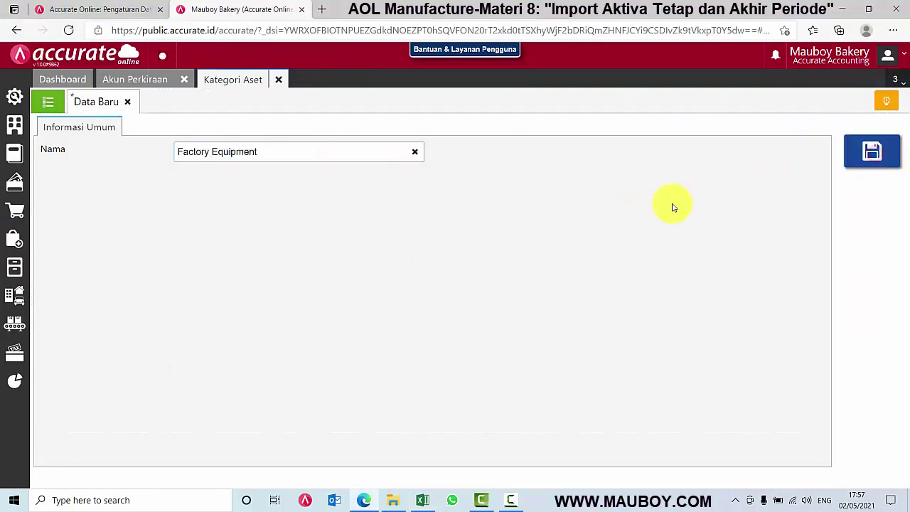
Copy Vehicle 1 from A14 of the workbook and save it as a new asset category.
{"action": "key", "text": "alt+Tab"}
{"action": "scroll", "coordinate": [78, 359], "scroll_direction": "down", "scroll_amount": 2}
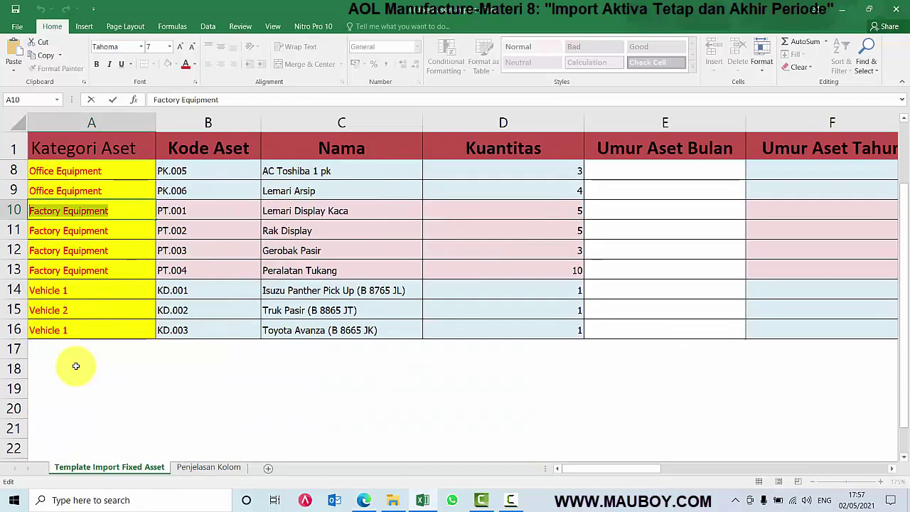
{"action": "left_click", "coordinate": [75, 290]}
{"action": "key", "text": "ctrl+c"}
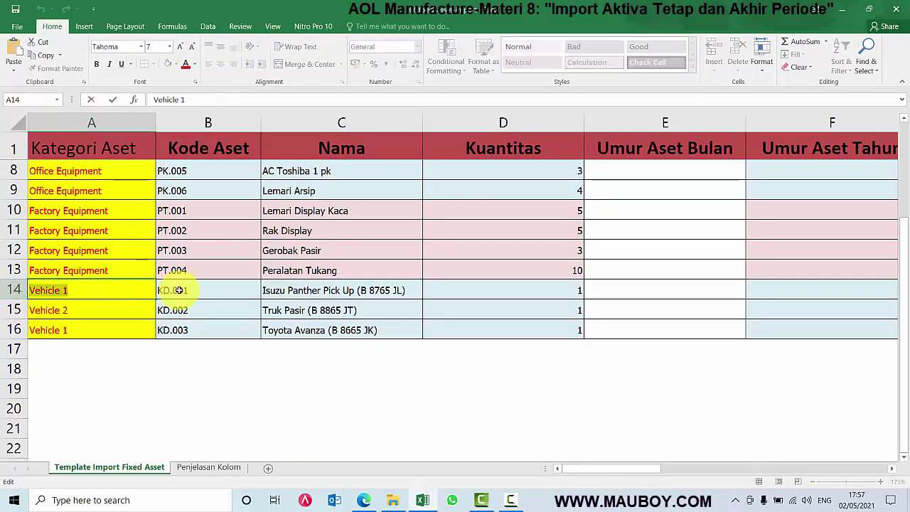
{"action": "key", "text": "alt+Tab"}
{"action": "left_click", "coordinate": [193, 152]}
{"action": "key", "text": "ctrl+v"}
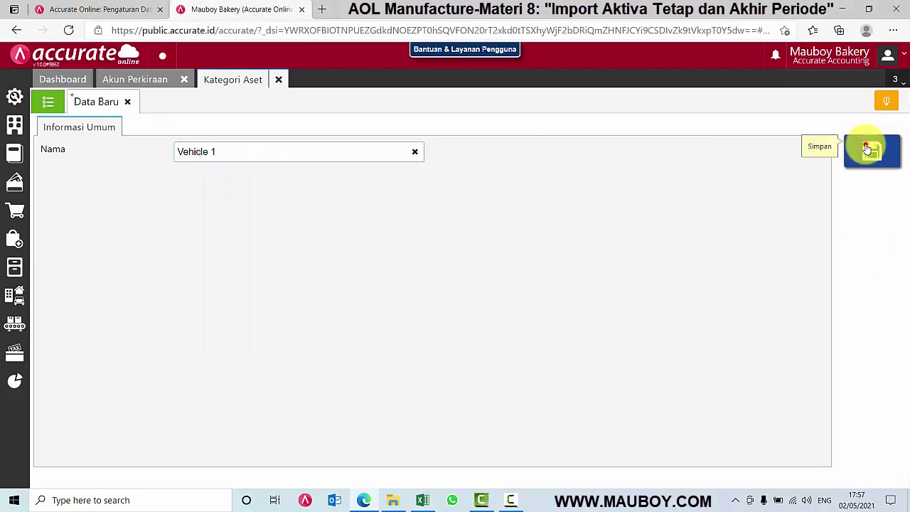
{"action": "left_click", "coordinate": [867, 147]}
Copy Vehicle 2 from A15 of the workbook and save it as a new asset category.
{"action": "key", "text": "alt+Tab"}
{"action": "double_click", "coordinate": [83, 310]}
{"action": "left_click_drag", "start_coordinate": [82, 310], "coordinate": [3, 308]}
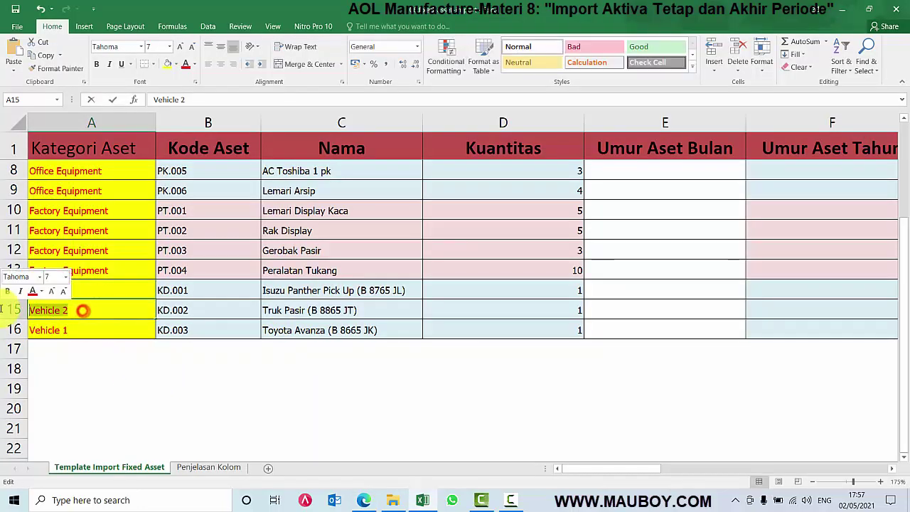
{"action": "key", "text": "ctrl+c"}
{"action": "key", "text": "alt+Tab"}
{"action": "left_click", "coordinate": [219, 151]}
{"action": "key", "text": "ctrl+v"}
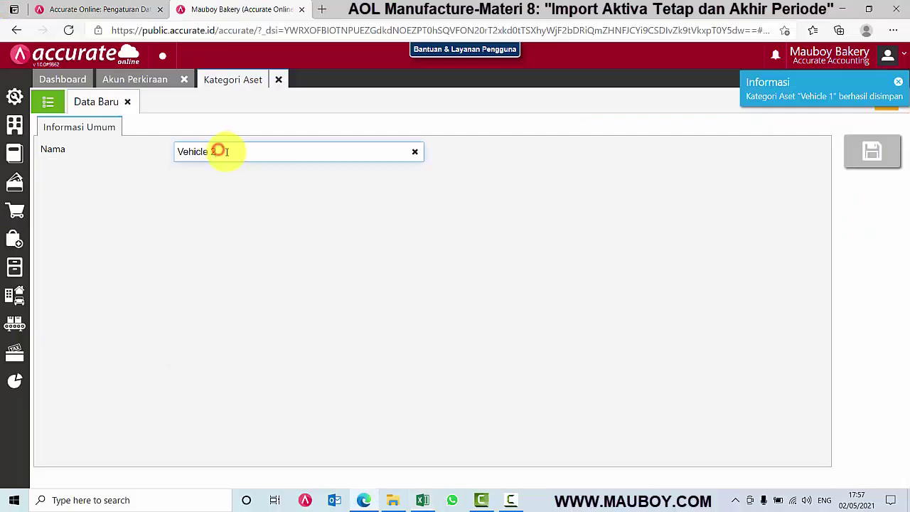
{"action": "left_click", "coordinate": [893, 159]}
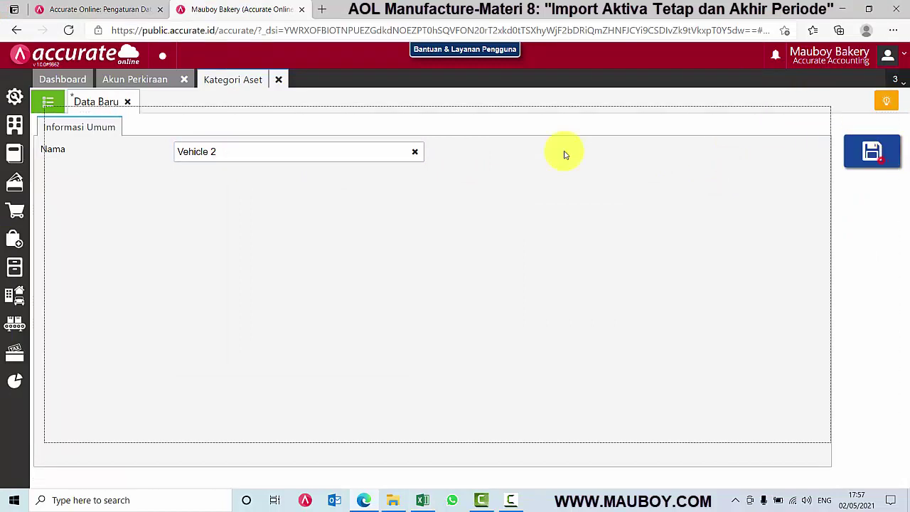
Compare the saved asset category list with the Kategori Aset entries in the import workbook.
{"action": "left_click", "coordinate": [50, 105]}
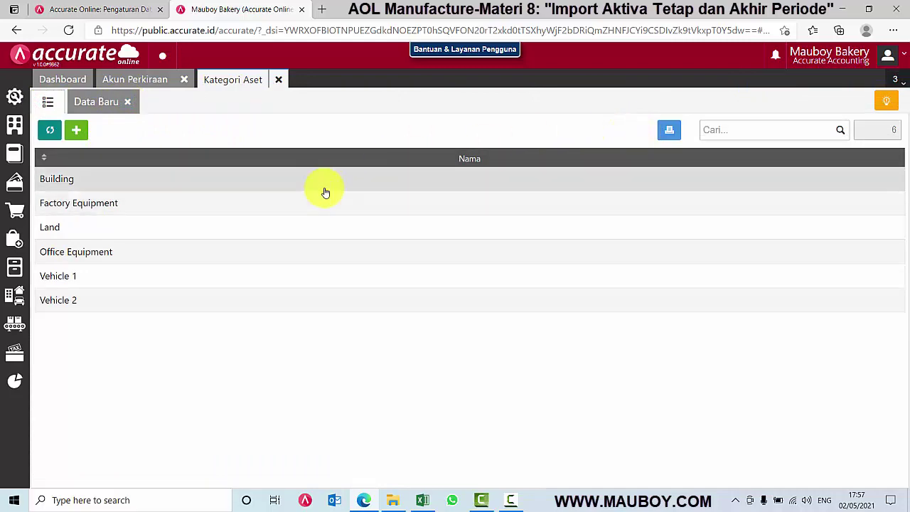
{"action": "key", "text": "alt+Tab"}
{"action": "left_click", "coordinate": [123, 255]}
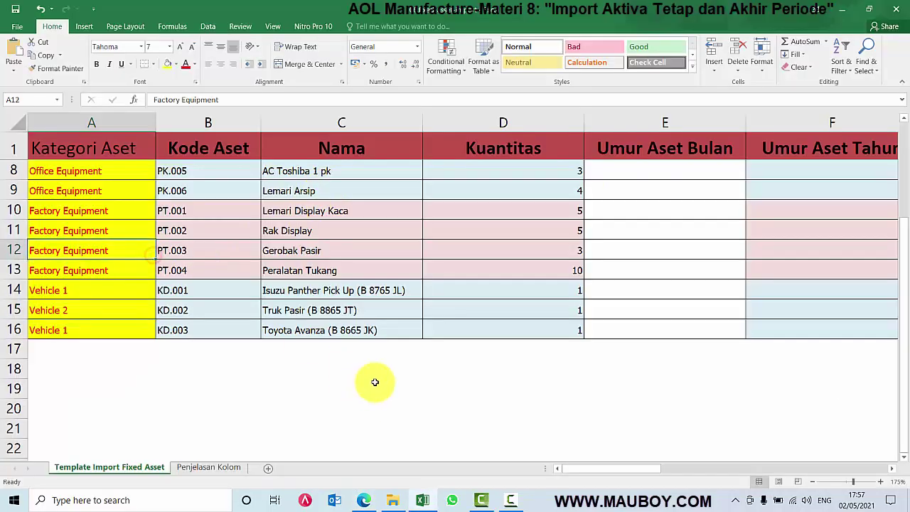
{"action": "key", "text": "alt+Tab"}
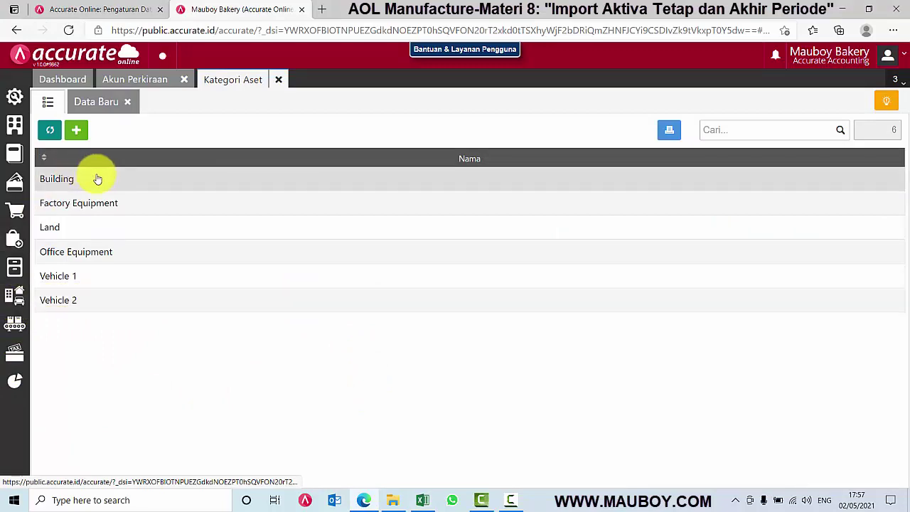
Open the Aset Tetap list and start its import from Excel.
{"action": "left_click", "coordinate": [15, 292]}
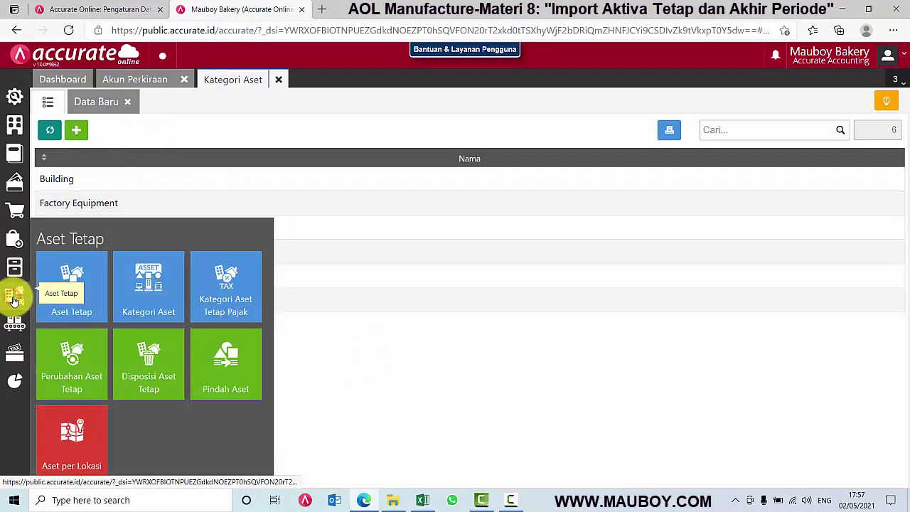
{"action": "left_click", "coordinate": [74, 297]}
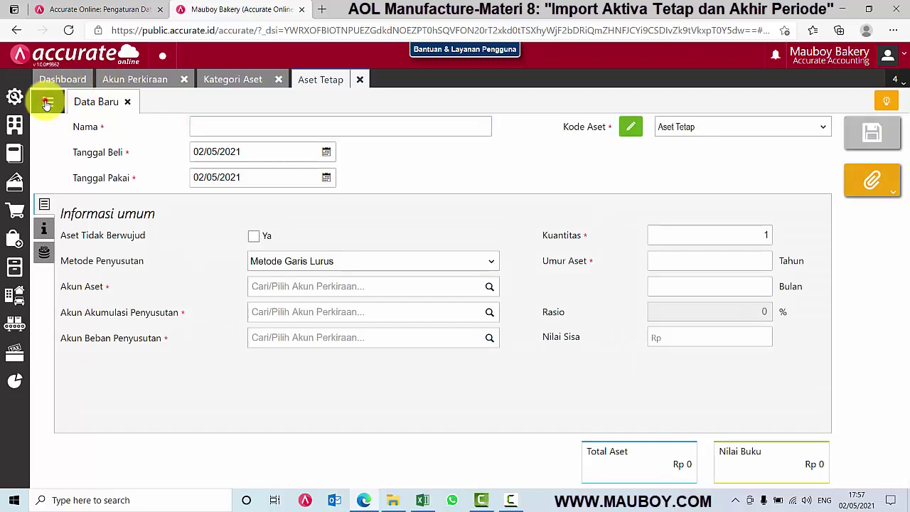
{"action": "left_click", "coordinate": [46, 103]}
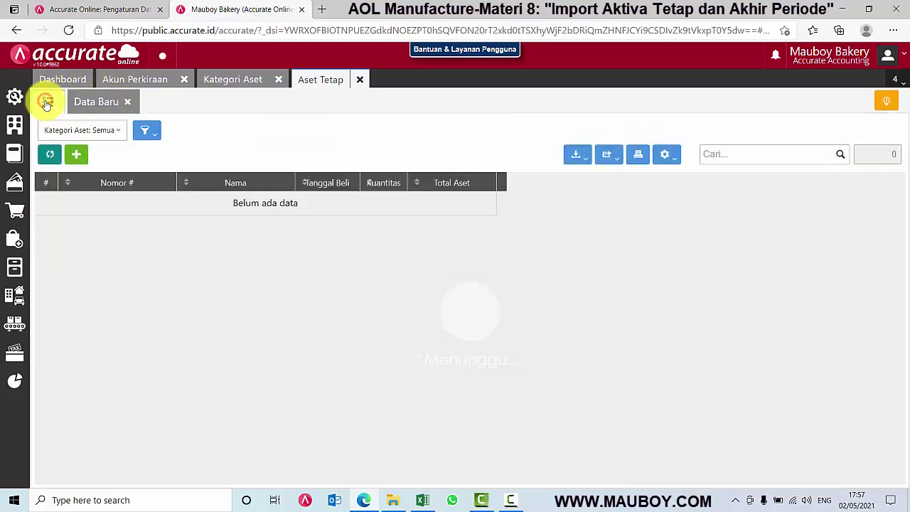
{"action": "left_click", "coordinate": [577, 157]}
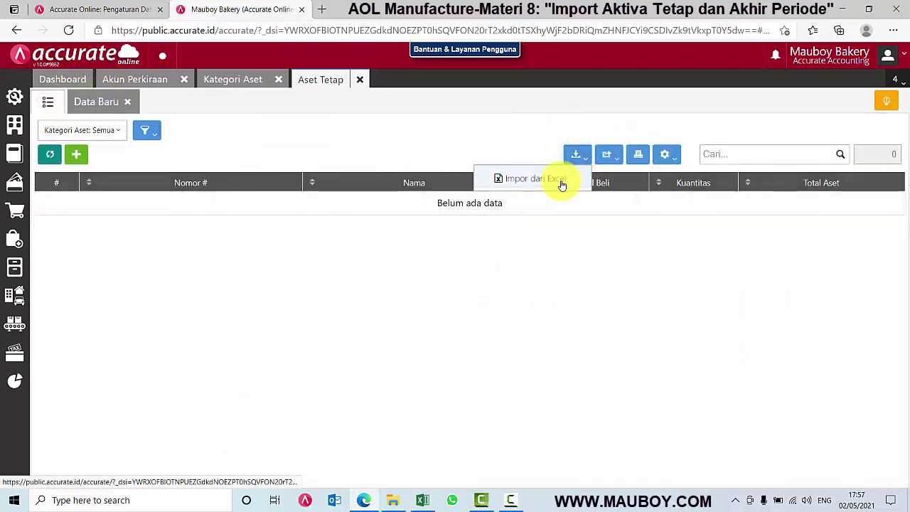
{"action": "left_click", "coordinate": [529, 178]}
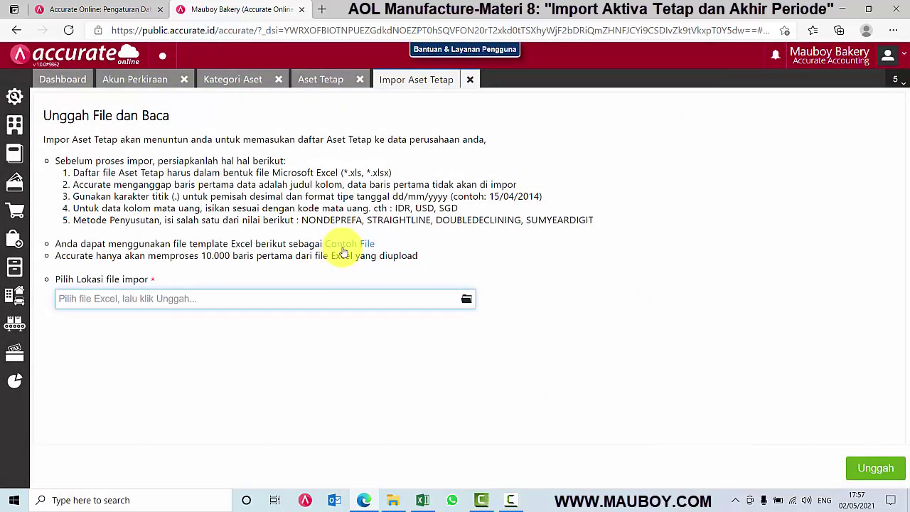
Open the import's sample file, examine the example rows 2 and 3 on its Template Import Fixed Asset sheet, and close it.
{"action": "left_click", "coordinate": [348, 245]}
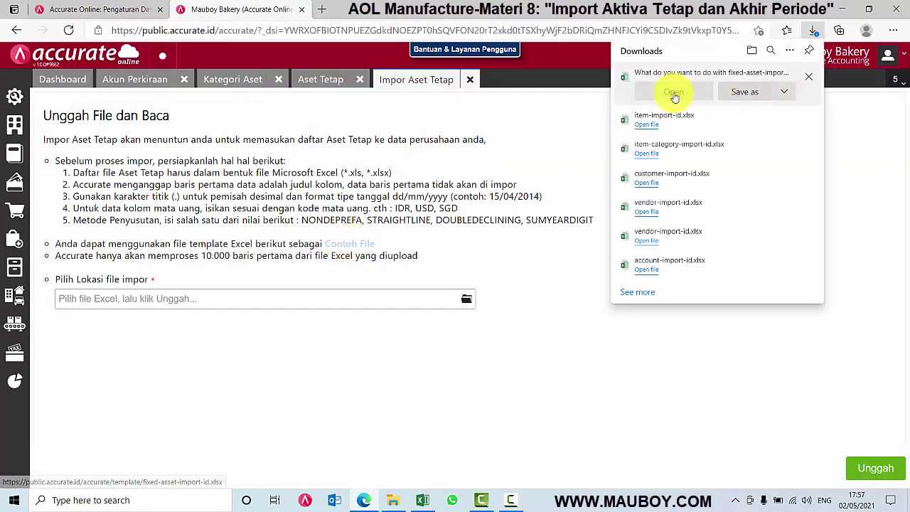
{"action": "left_click", "coordinate": [673, 92]}
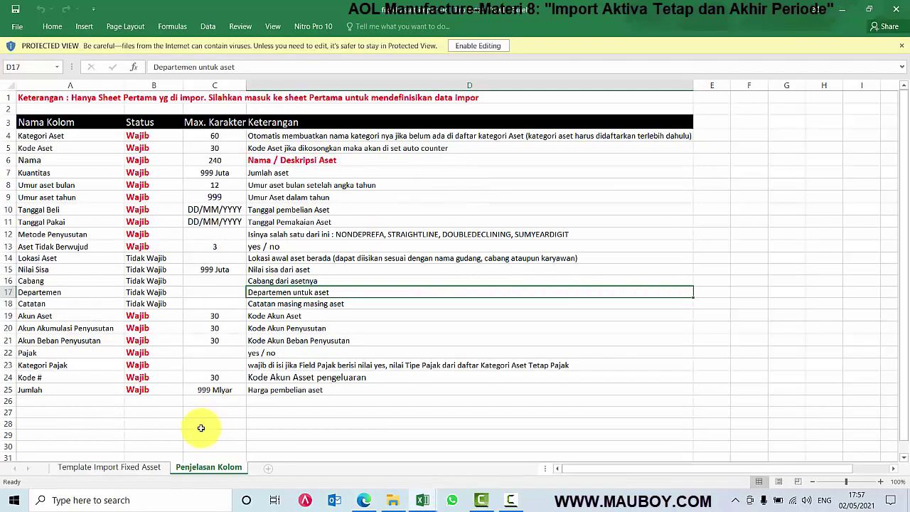
{"action": "left_click", "coordinate": [132, 469]}
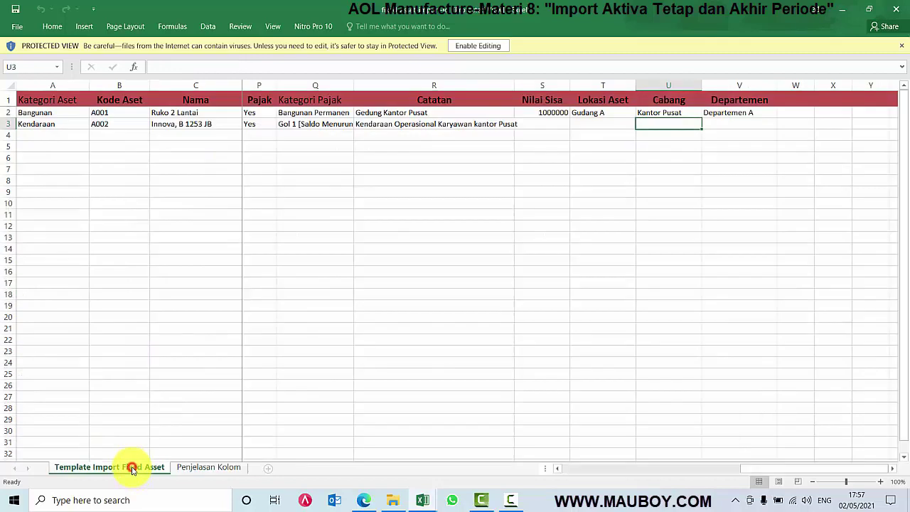
{"action": "left_click_drag", "start_coordinate": [11, 113], "coordinate": [14, 127]}
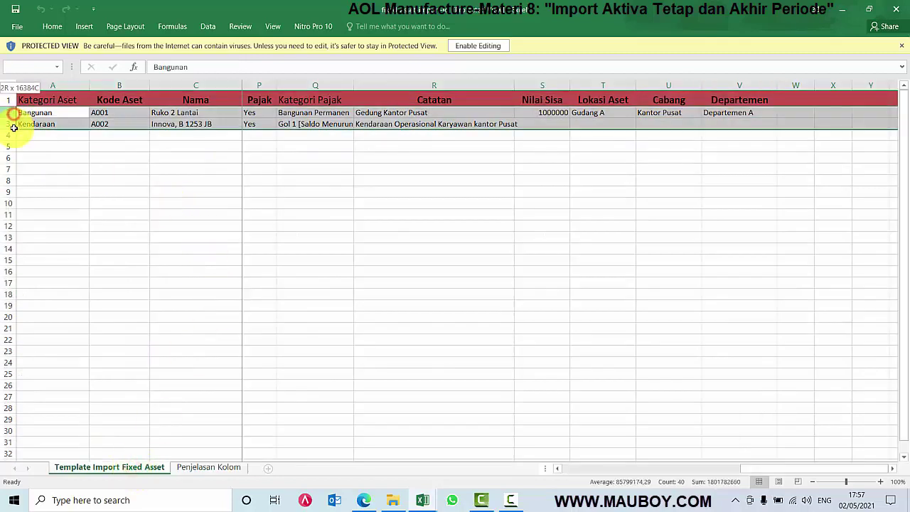
{"action": "left_click", "coordinate": [900, 10]}
Examine the Kategori Aset, Kode Aset, Nama and Kuantitas columns on the import workbook's Template Import Fixed Asset sheet.
{"action": "left_click", "coordinate": [201, 360]}
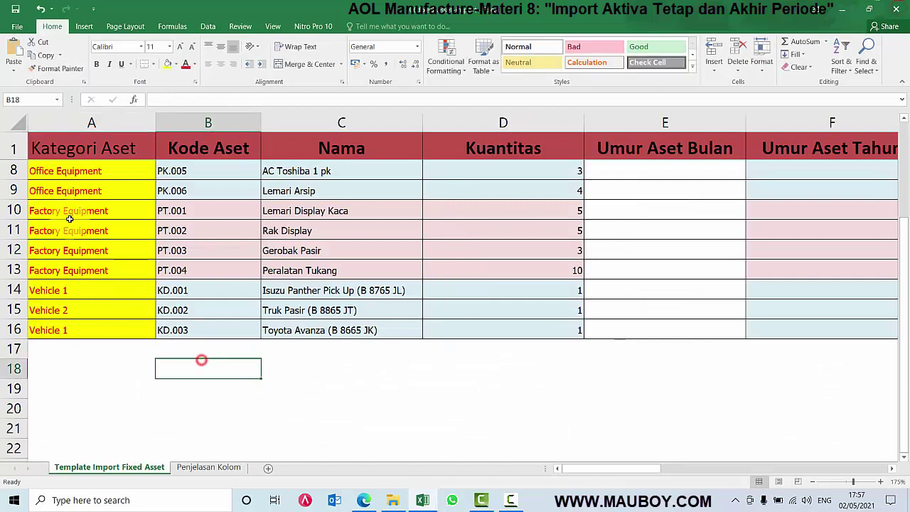
{"action": "scroll", "coordinate": [70, 219], "scroll_direction": "up", "scroll_amount": 2}
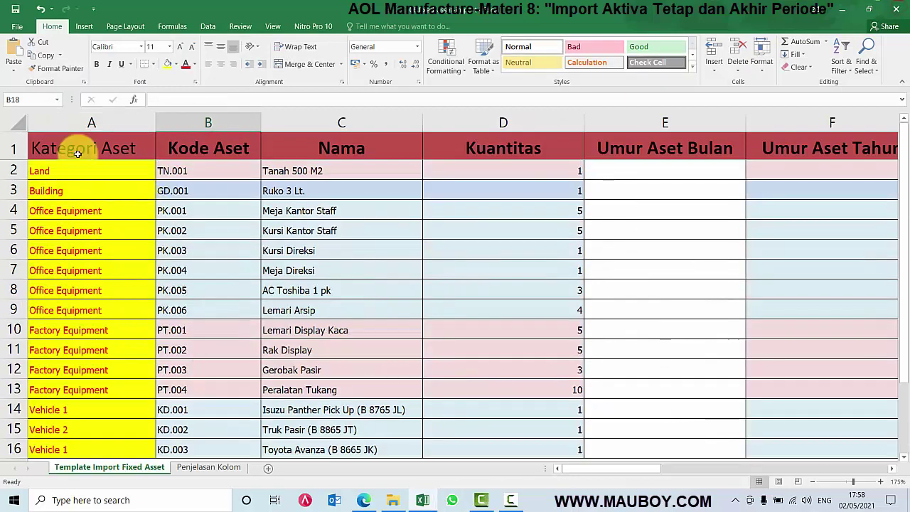
{"action": "left_click", "coordinate": [68, 123]}
{"action": "left_click", "coordinate": [208, 122]}
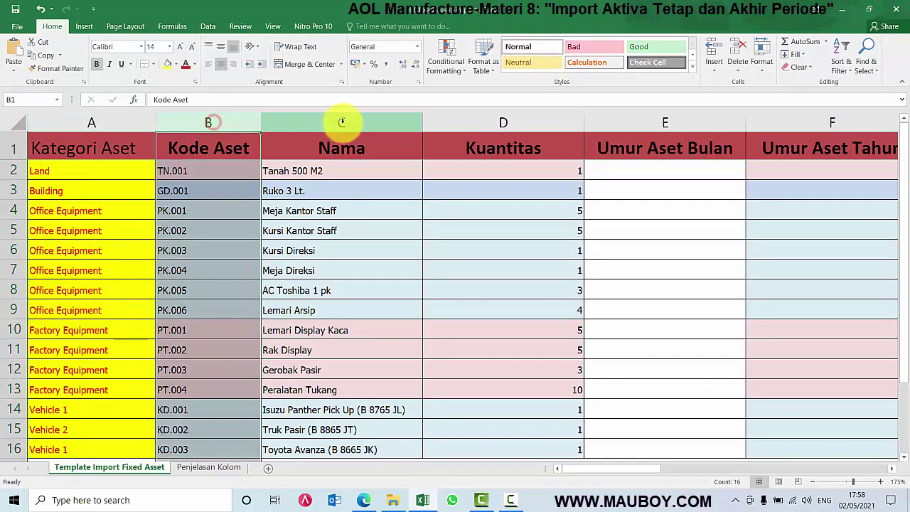
{"action": "left_click", "coordinate": [342, 122]}
{"action": "left_click", "coordinate": [503, 121]}
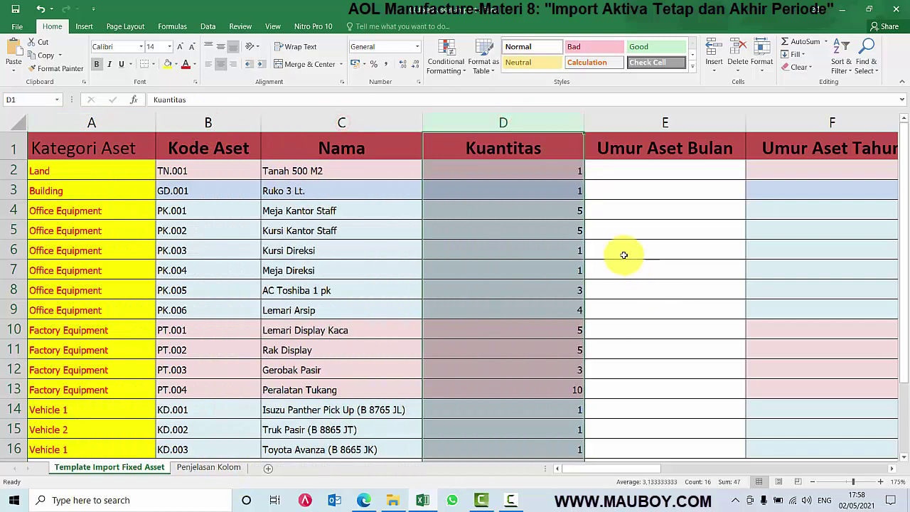
{"action": "left_click", "coordinate": [549, 211]}
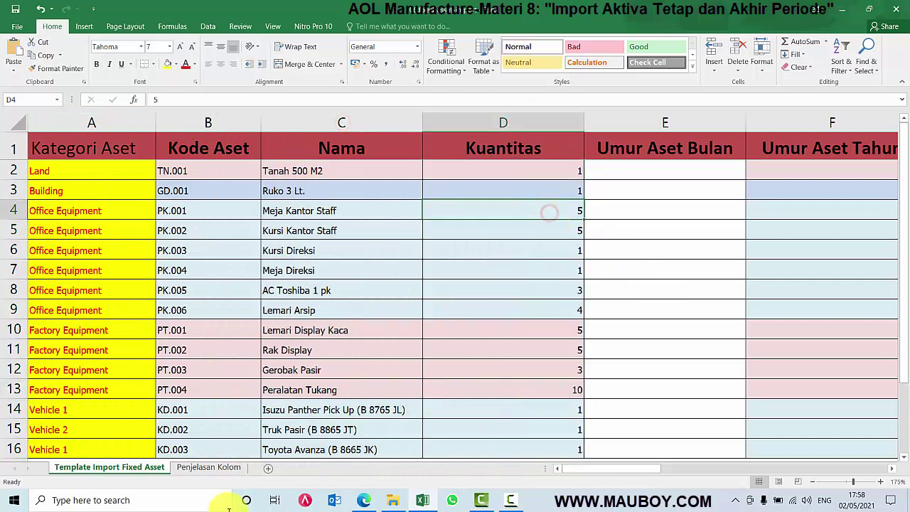
Read the column requirements on the Penjelasan Kolom sheet, including the Aset Tidak Berwujud rule in D13.
{"action": "left_click", "coordinate": [213, 468]}
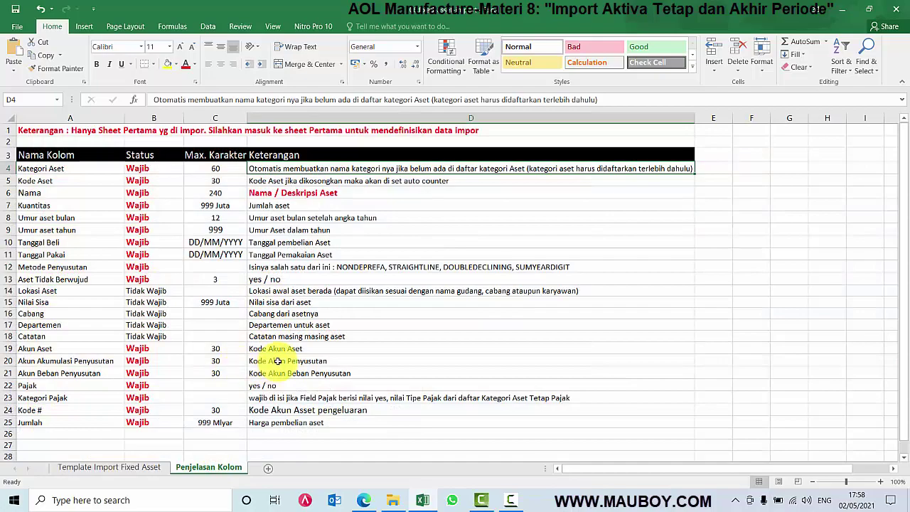
{"action": "scroll", "coordinate": [277, 360], "scroll_direction": "up", "scroll_amount": 1}
{"action": "scroll", "coordinate": [274, 359], "scroll_direction": "up", "scroll_amount": 1}
{"action": "scroll", "coordinate": [277, 357], "scroll_direction": "down", "scroll_amount": 2}
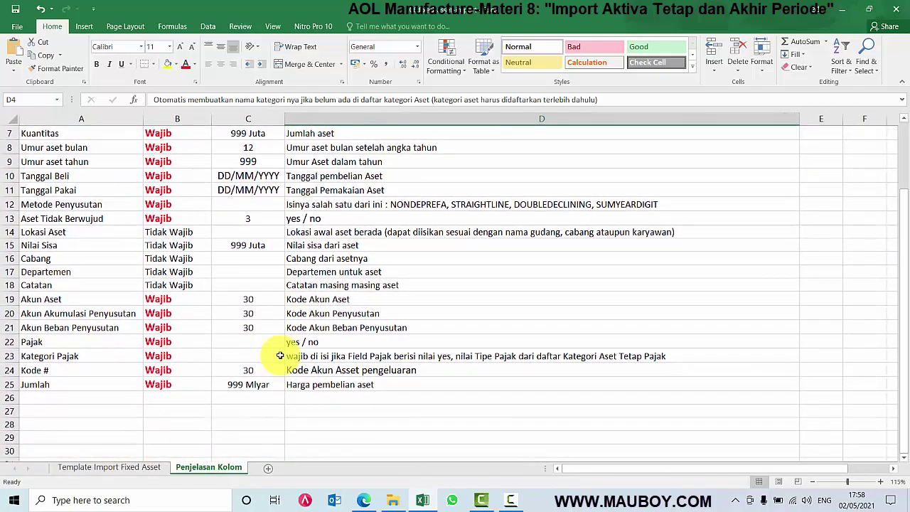
{"action": "left_click", "coordinate": [347, 219]}
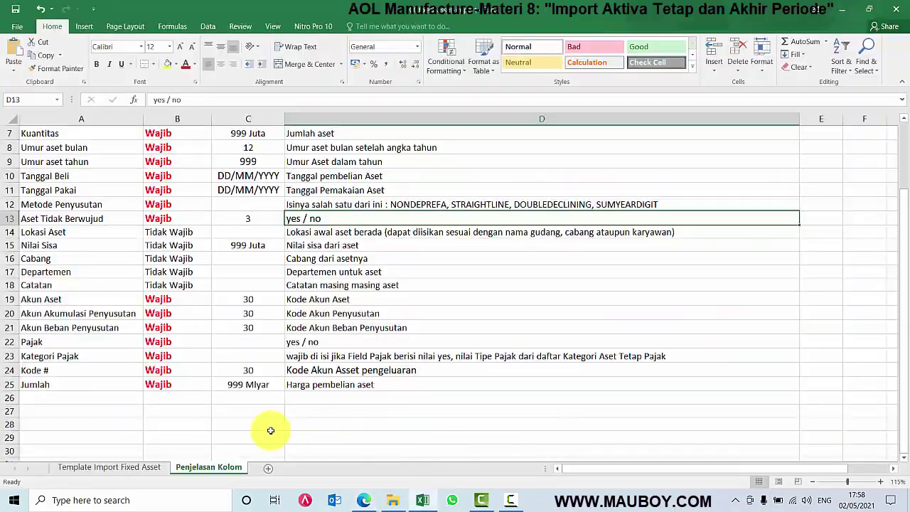
Return to the Template Import Fixed Asset sheet and check the Kuantitas entries for Meja Kantor Staff and Meja Direksi.
{"action": "left_click", "coordinate": [146, 467]}
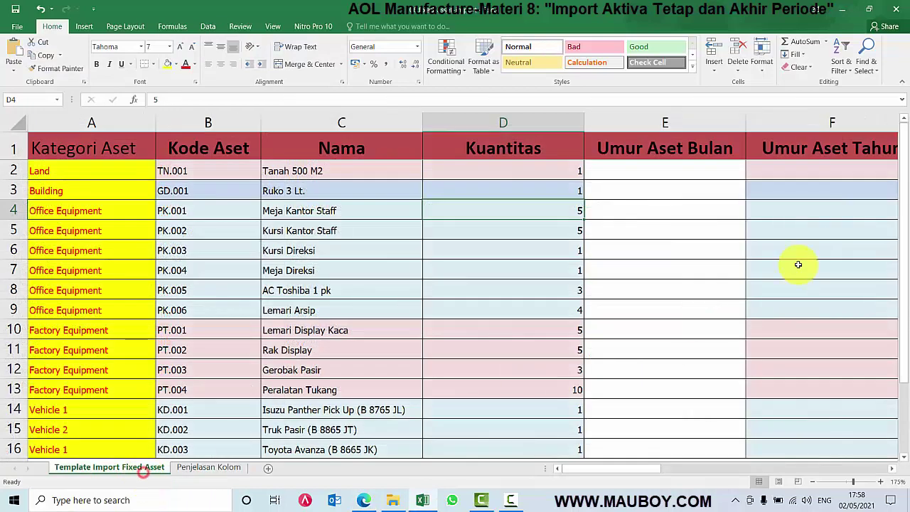
{"action": "left_click", "coordinate": [706, 125]}
{"action": "left_click_drag", "start_coordinate": [616, 473], "coordinate": [644, 468]}
{"action": "left_click", "coordinate": [290, 210]}
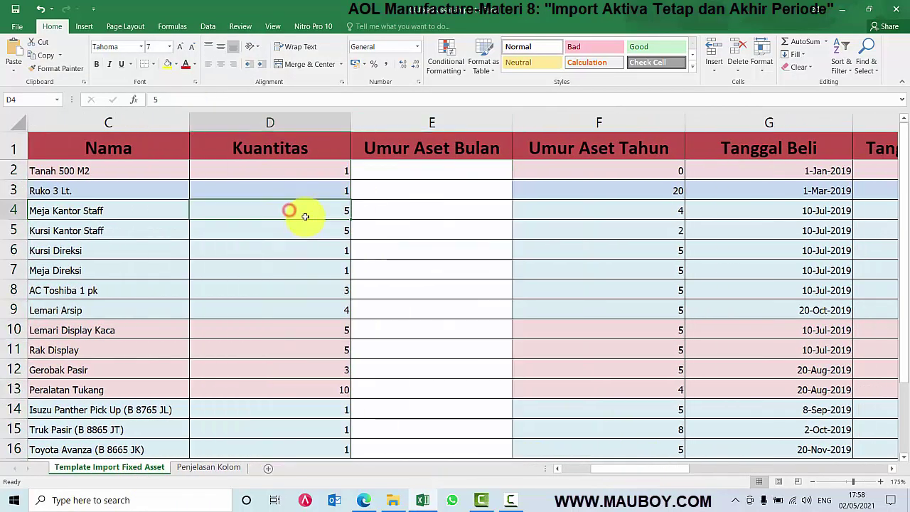
{"action": "left_click", "coordinate": [307, 261]}
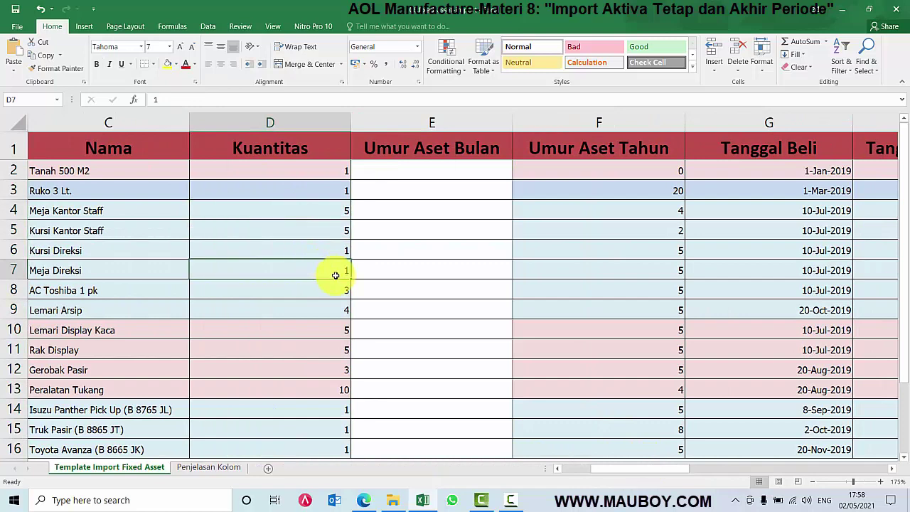
{"action": "left_click", "coordinate": [306, 214]}
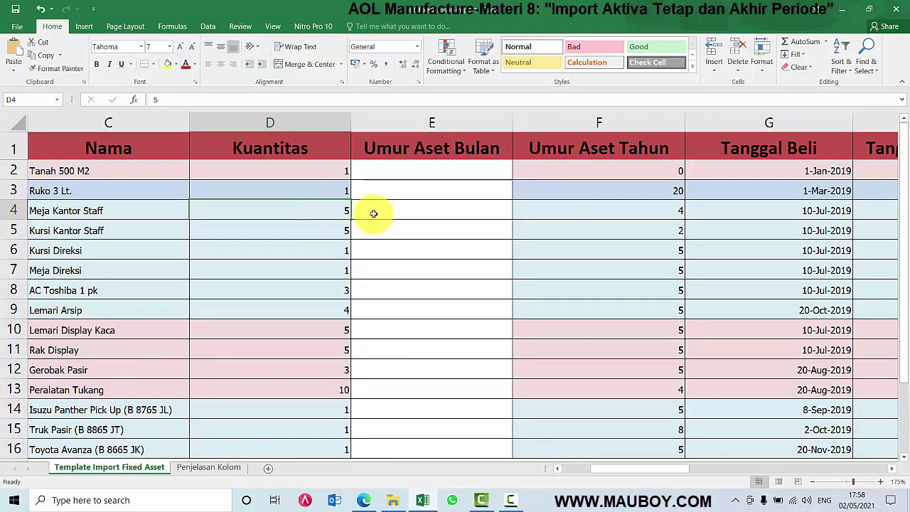
Examine the Umur Aset Tahun, Tanggal Beli and Tanggal Pakai columns of the asset rows.
{"action": "left_click", "coordinate": [646, 121]}
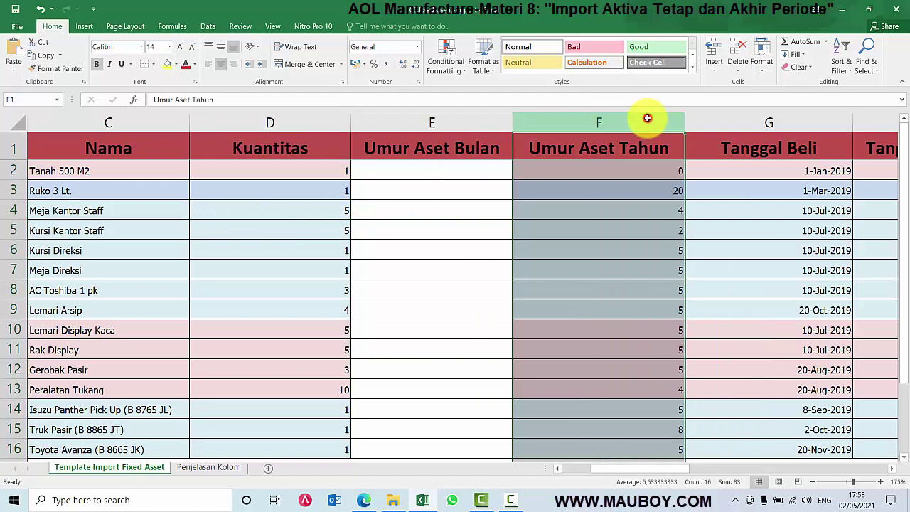
{"action": "left_click", "coordinate": [655, 192]}
{"action": "left_click", "coordinate": [665, 210]}
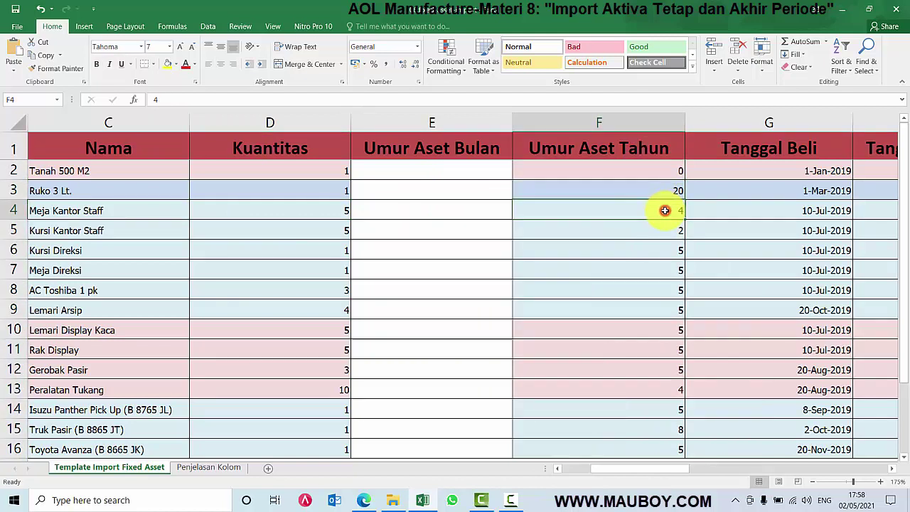
{"action": "left_click", "coordinate": [665, 232]}
{"action": "left_click", "coordinate": [759, 126]}
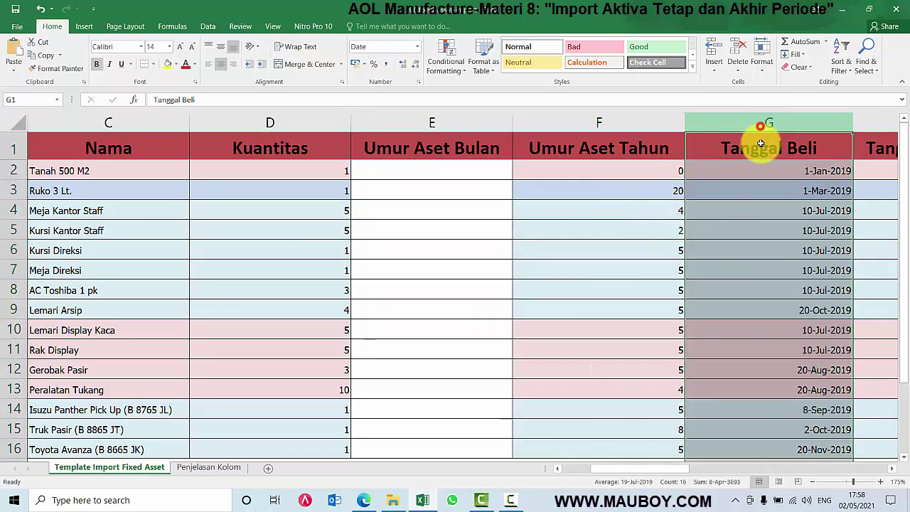
{"action": "left_click_drag", "start_coordinate": [635, 473], "coordinate": [671, 472]}
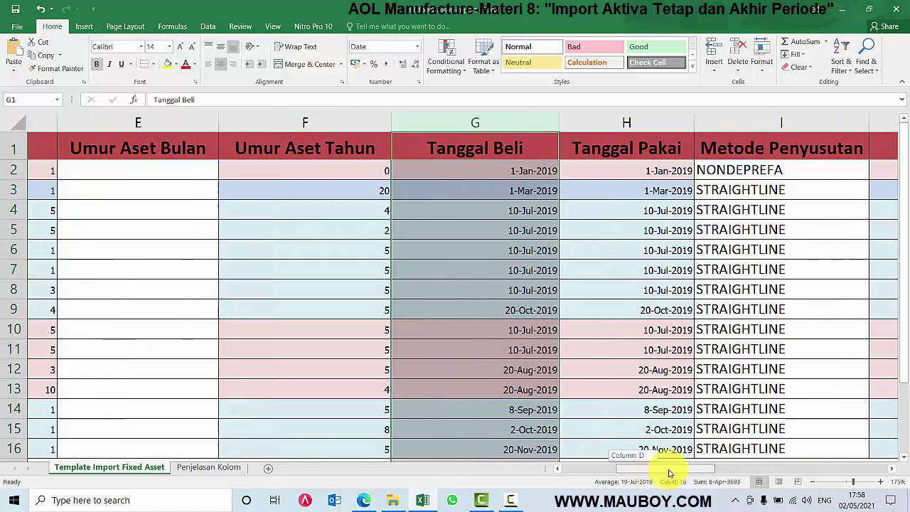
{"action": "left_click", "coordinate": [449, 233]}
{"action": "left_click", "coordinate": [585, 229]}
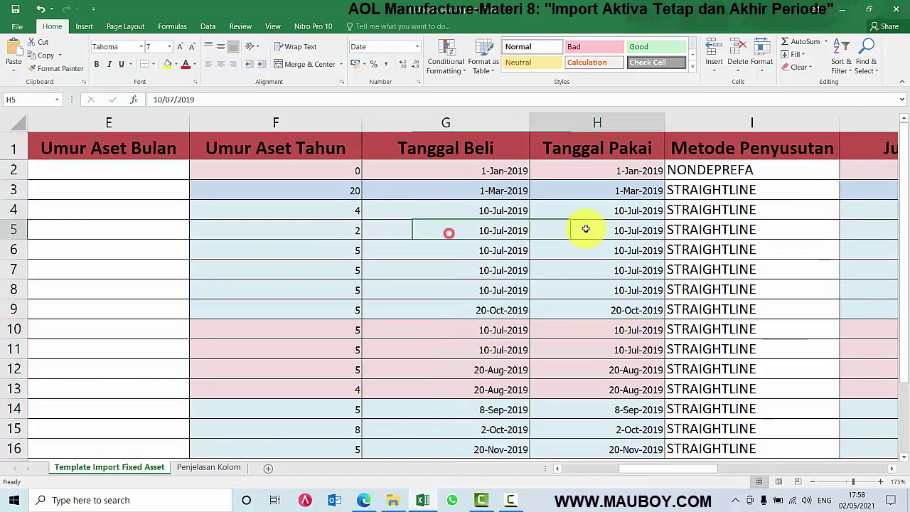
Compare the Metode Penyusutan entries in column I with the allowed methods listed in D12 of the Penjelasan Kolom sheet.
{"action": "left_click_drag", "start_coordinate": [748, 172], "coordinate": [756, 409]}
{"action": "left_click", "coordinate": [214, 468]}
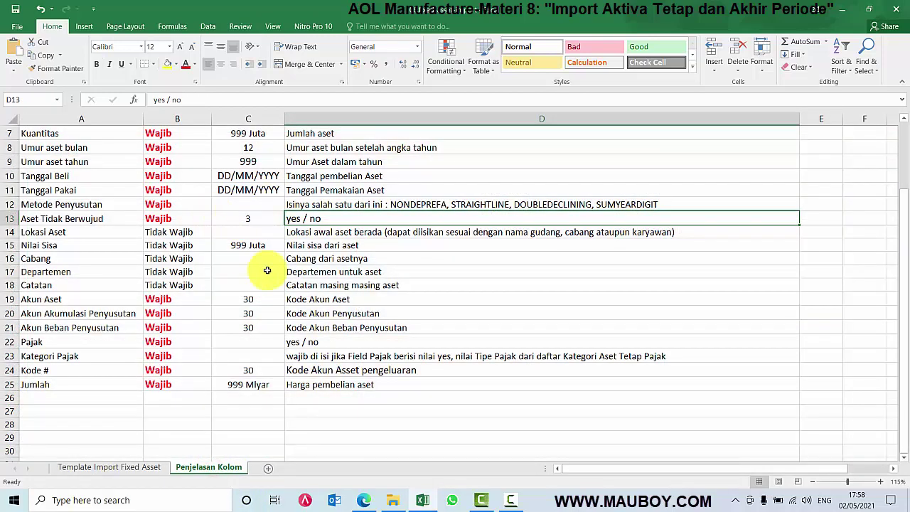
{"action": "scroll", "coordinate": [266, 272], "scroll_direction": "up", "scroll_amount": 2}
{"action": "left_click", "coordinate": [426, 291]}
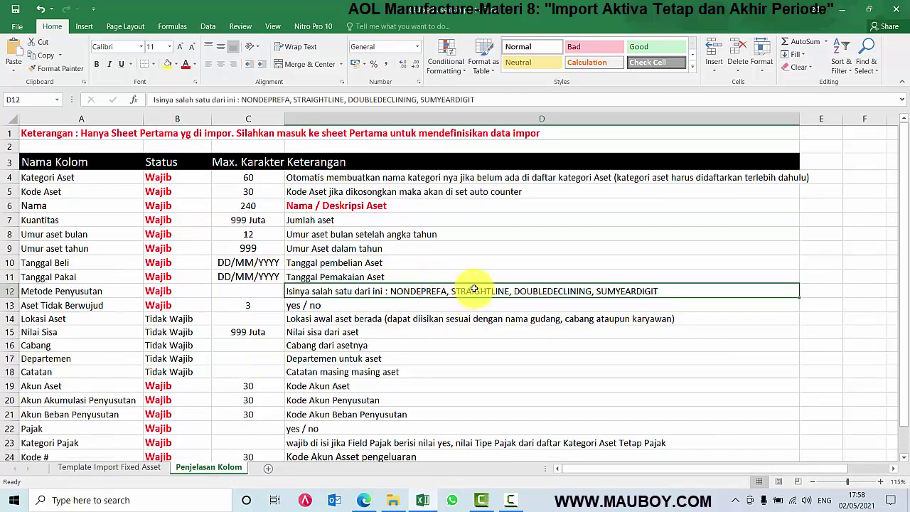
{"action": "left_click", "coordinate": [533, 289]}
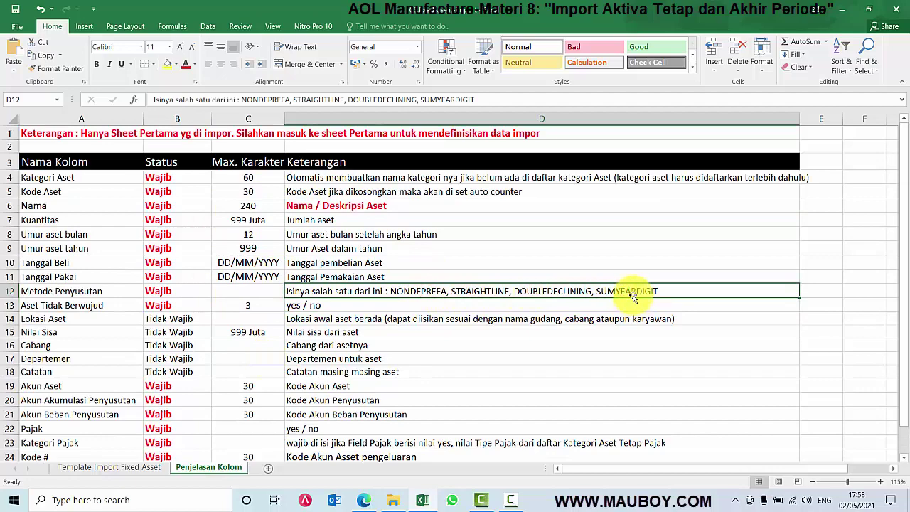
{"action": "left_click", "coordinate": [121, 469]}
{"action": "left_click", "coordinate": [738, 290]}
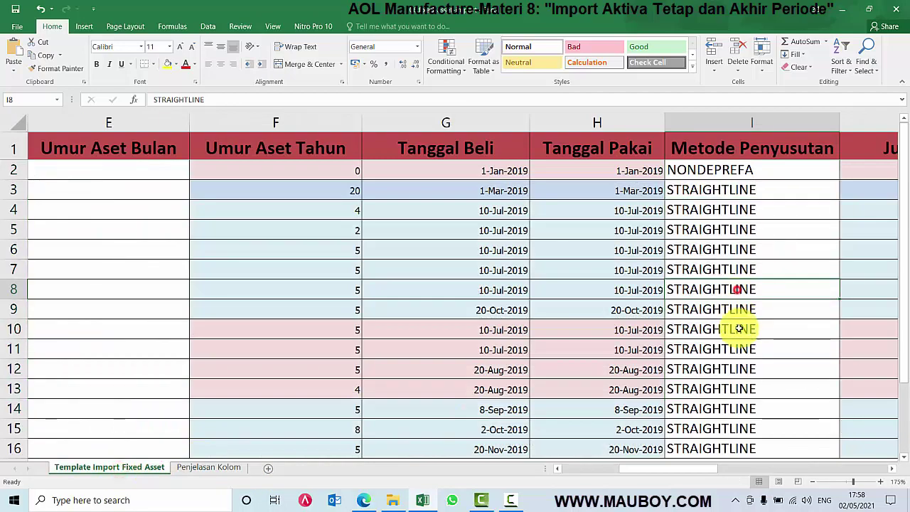
{"action": "scroll", "coordinate": [744, 331], "scroll_direction": "down", "scroll_amount": 4}
{"action": "scroll", "coordinate": [747, 320], "scroll_direction": "up", "scroll_amount": 4}
{"action": "left_click", "coordinate": [743, 170]}
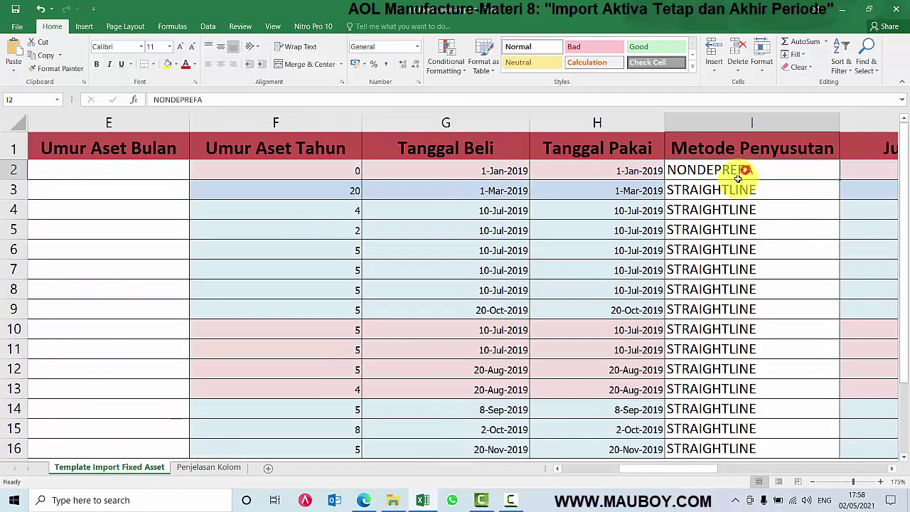
{"action": "left_click", "coordinate": [213, 467]}
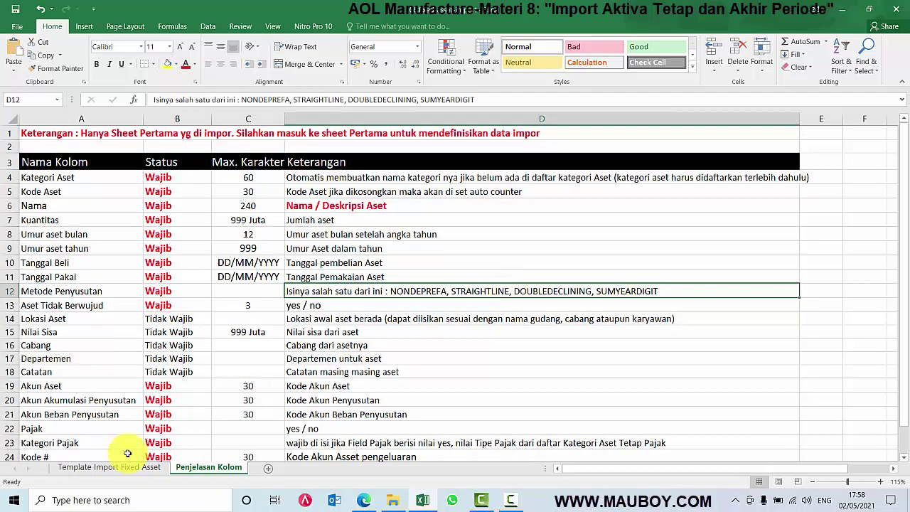
{"action": "left_click", "coordinate": [144, 470]}
{"action": "left_click", "coordinate": [697, 295]}
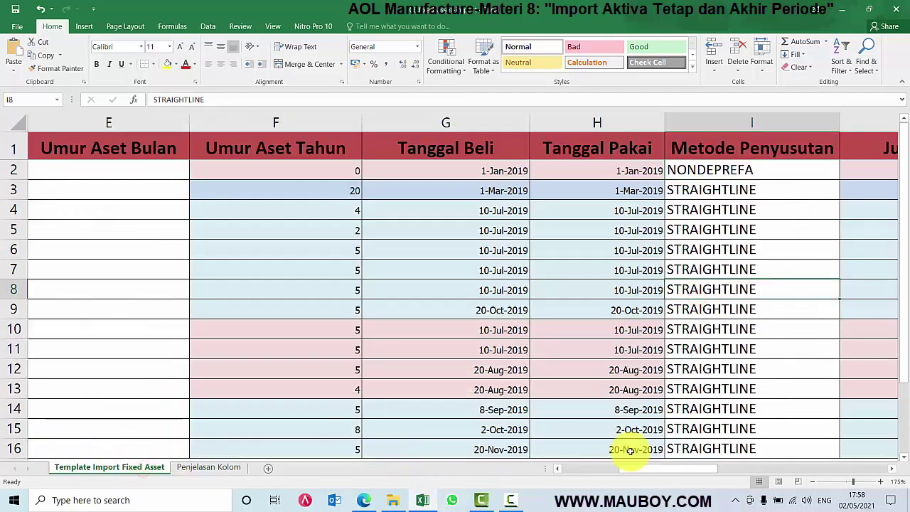
Examine the Jumlah and Aset Tidak Berwujud columns for all asset rows.
{"action": "left_click_drag", "start_coordinate": [688, 475], "coordinate": [730, 469]}
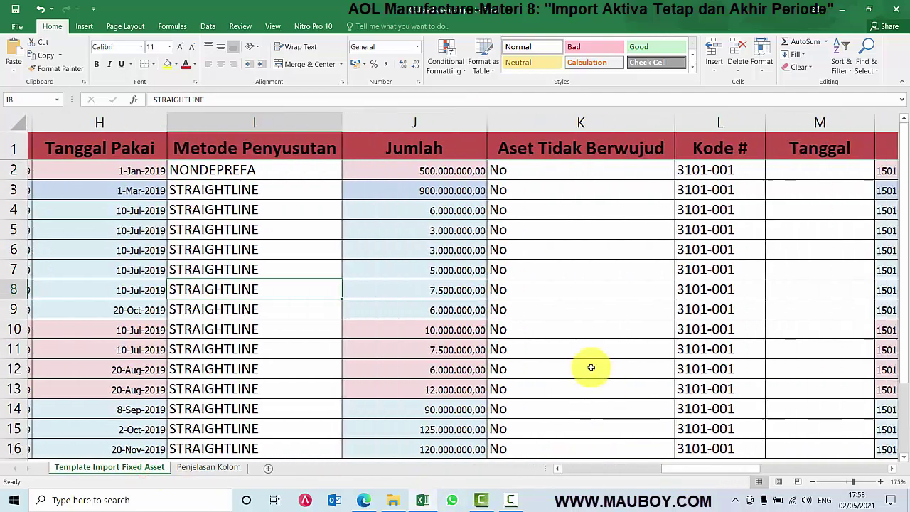
{"action": "left_click", "coordinate": [437, 250]}
{"action": "scroll", "coordinate": [434, 285], "scroll_direction": "down", "scroll_amount": 3}
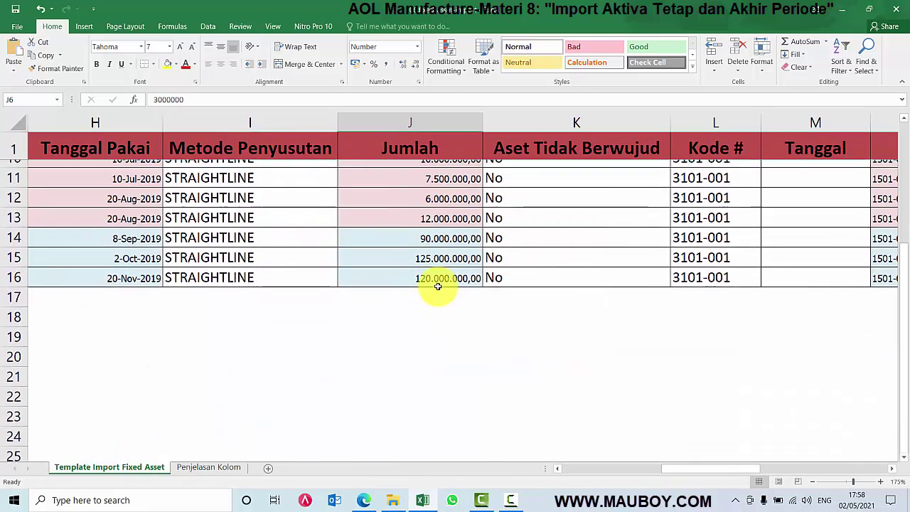
{"action": "scroll", "coordinate": [383, 275], "scroll_direction": "up", "scroll_amount": 3}
{"action": "left_click", "coordinate": [131, 188]}
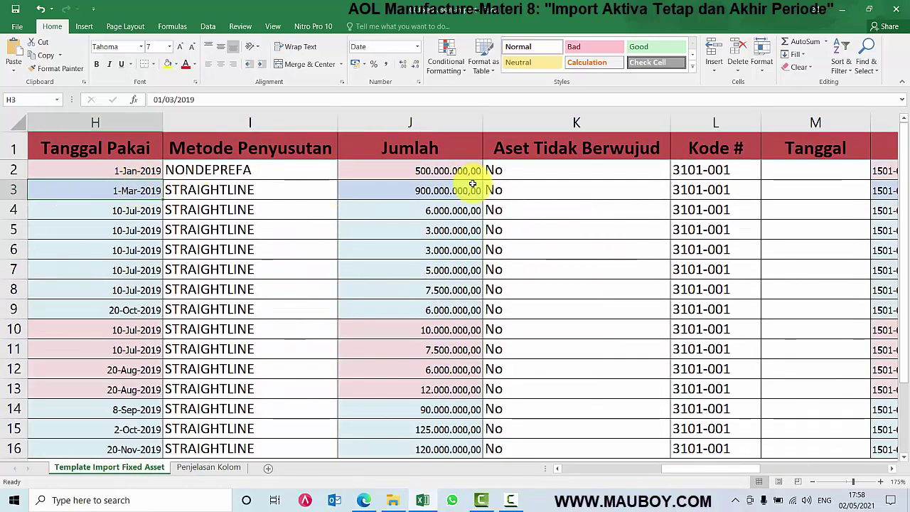
{"action": "left_click_drag", "start_coordinate": [531, 167], "coordinate": [534, 358]}
{"action": "left_click", "coordinate": [535, 289]}
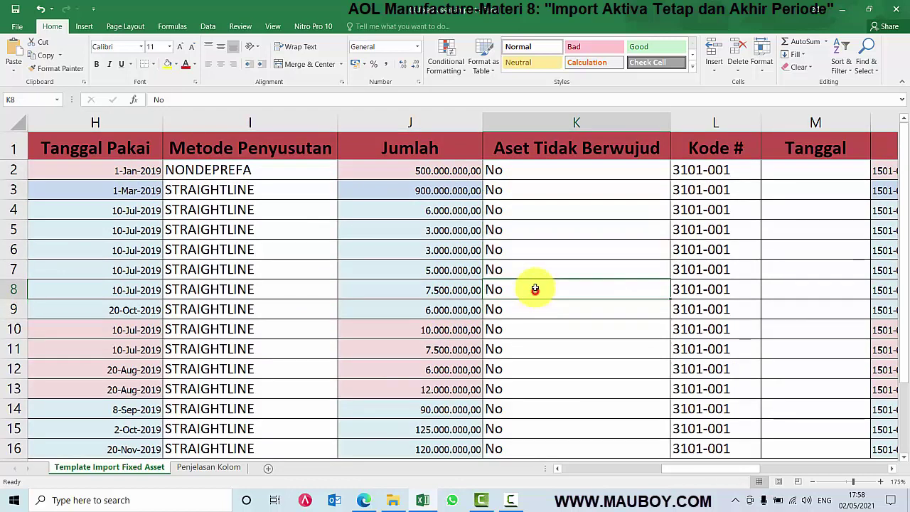
Look up the Kode # value of L2 in Accurate Online's Akun Perkiraan list filtered to account type Modal, and return to the workbook.
{"action": "left_click", "coordinate": [737, 169]}
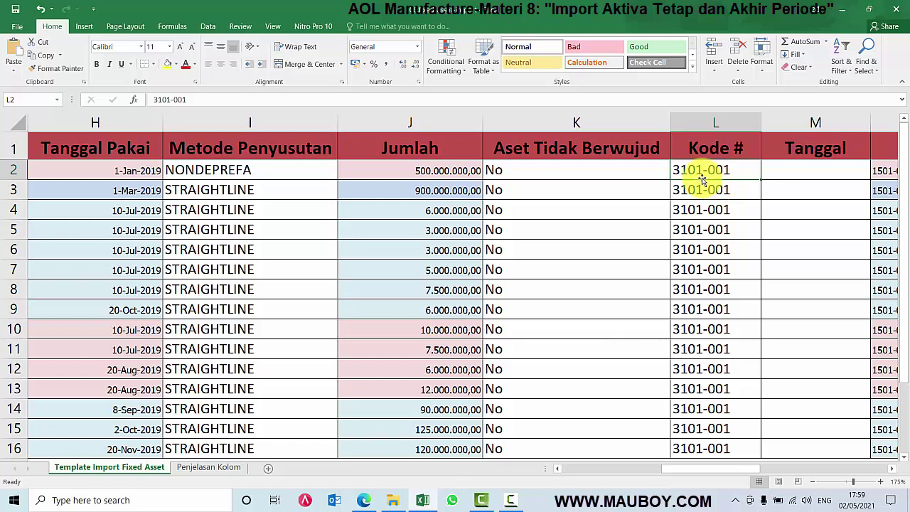
{"action": "left_click", "coordinate": [363, 500]}
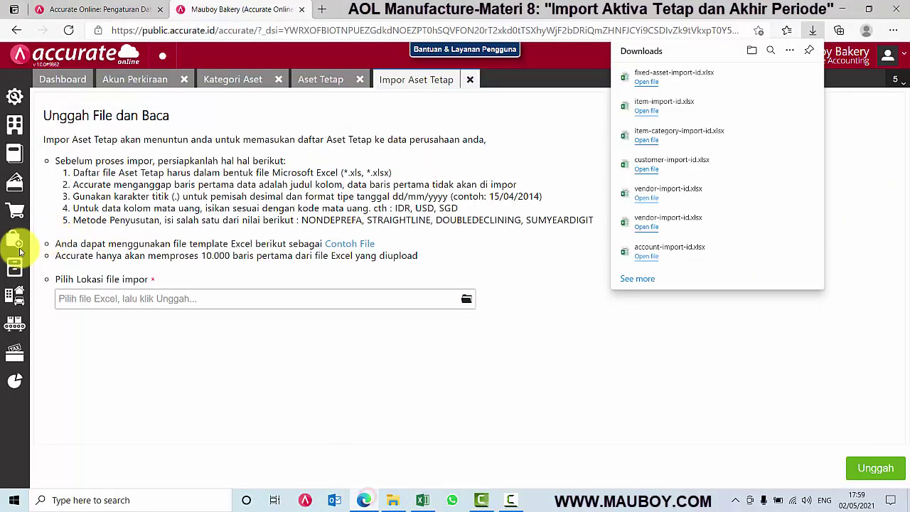
{"action": "left_click", "coordinate": [14, 151]}
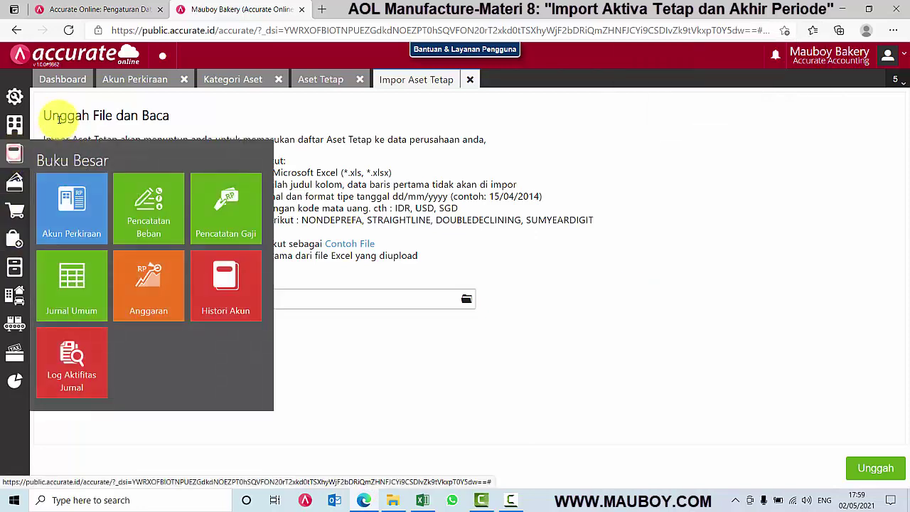
{"action": "left_click", "coordinate": [75, 214]}
{"action": "left_click", "coordinate": [71, 130]}
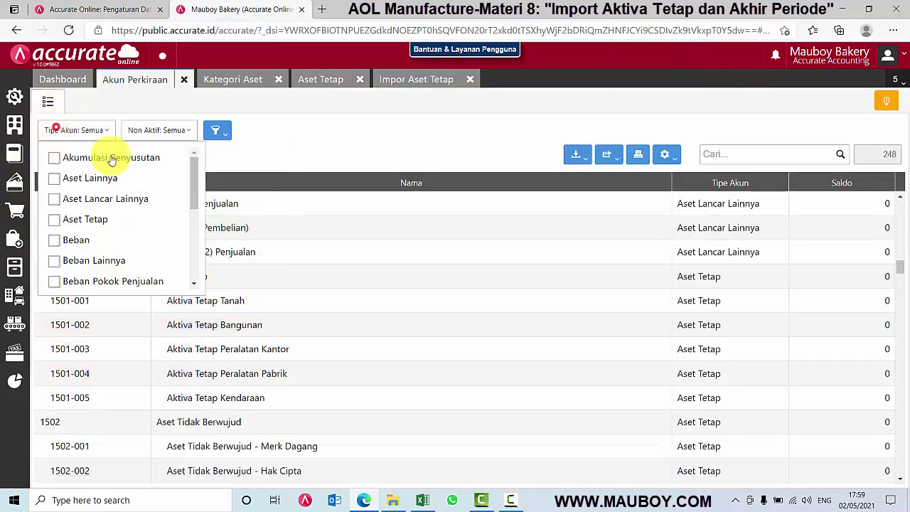
{"action": "scroll", "coordinate": [138, 238], "scroll_direction": "down", "scroll_amount": 1}
{"action": "scroll", "coordinate": [132, 242], "scroll_direction": "down", "scroll_amount": 3}
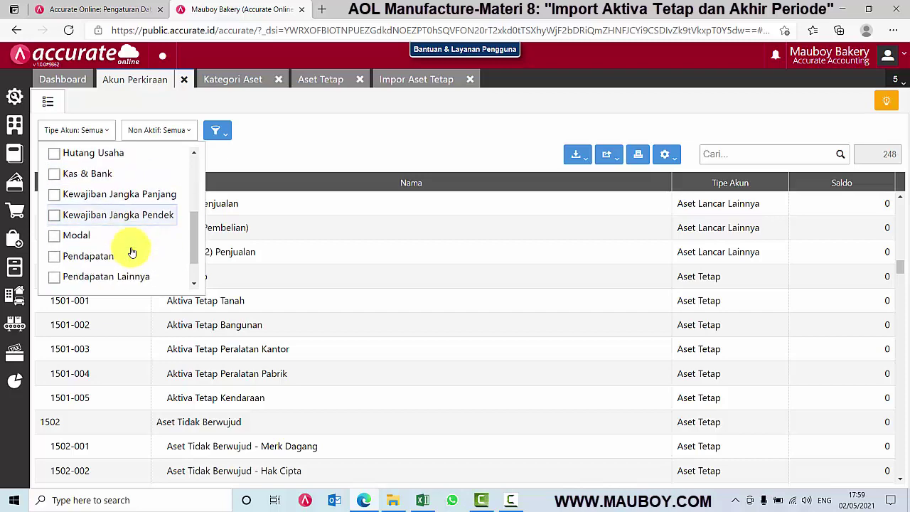
{"action": "left_click", "coordinate": [81, 236]}
{"action": "left_click", "coordinate": [335, 135]}
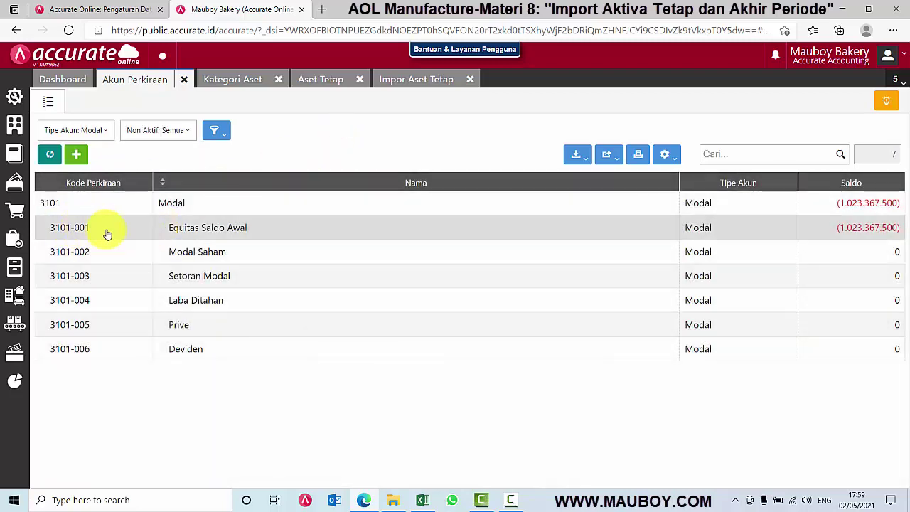
{"action": "key", "text": "alt+Tab"}
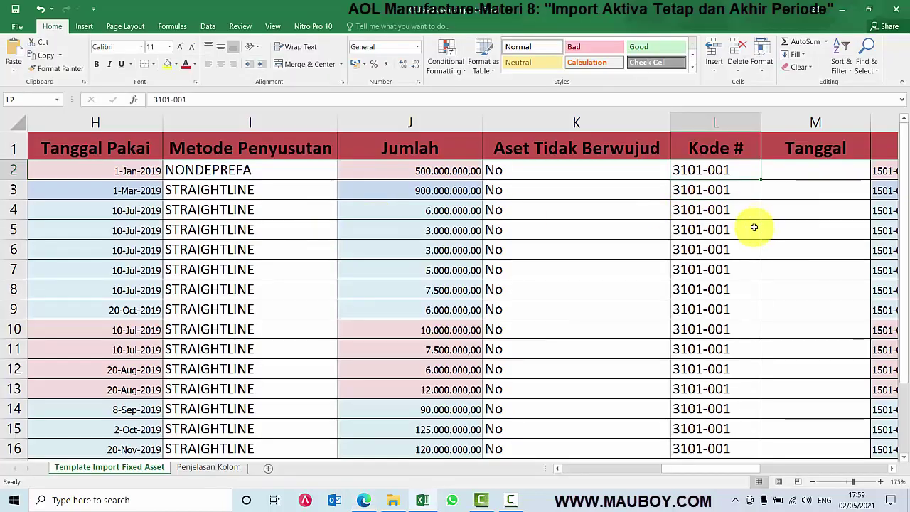
Examine the Akun Aset codes in column N for the asset rows.
{"action": "left_click_drag", "start_coordinate": [695, 474], "coordinate": [723, 473]}
{"action": "left_click", "coordinate": [590, 171]}
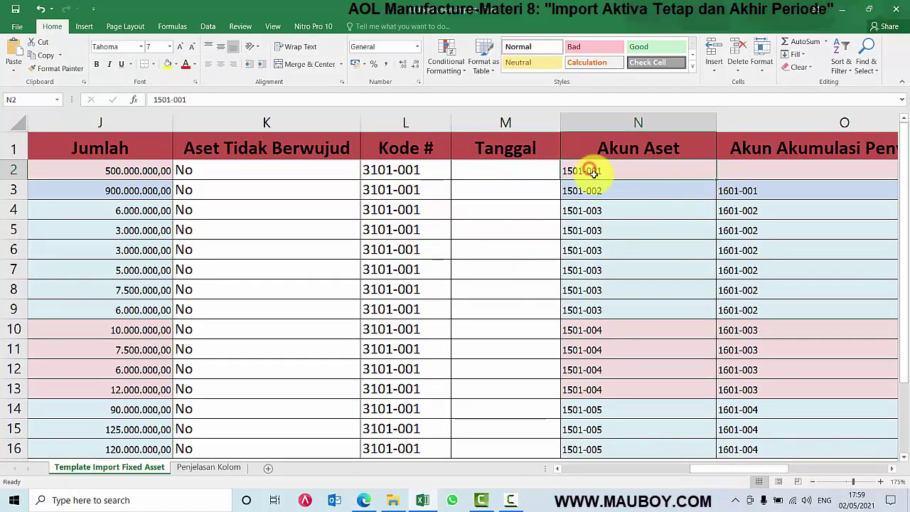
{"action": "left_click_drag", "start_coordinate": [603, 192], "coordinate": [603, 239]}
{"action": "left_click_drag", "start_coordinate": [599, 328], "coordinate": [603, 421]}
Switch to Accurate Online and filter the Akun Perkiraan list to account type Aset Tetap instead of Modal.
{"action": "key", "text": "alt+Tab"}
{"action": "left_click", "coordinate": [74, 132]}
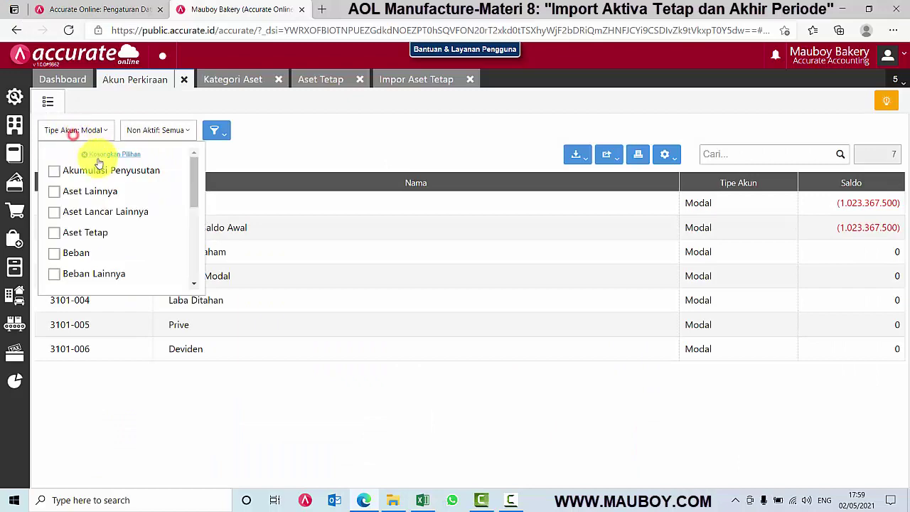
{"action": "left_click", "coordinate": [101, 155]}
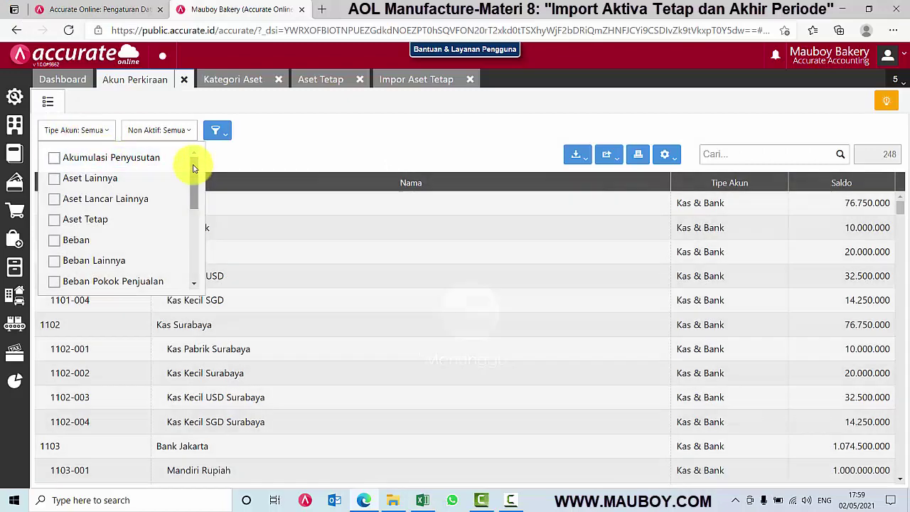
{"action": "scroll", "coordinate": [194, 168], "scroll_direction": "down", "scroll_amount": 1}
{"action": "left_click", "coordinate": [81, 203]}
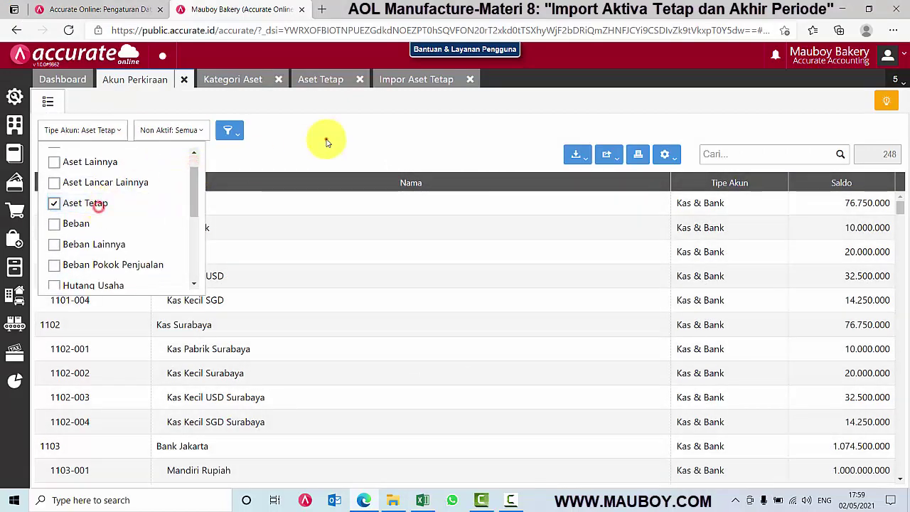
{"action": "left_click", "coordinate": [325, 139]}
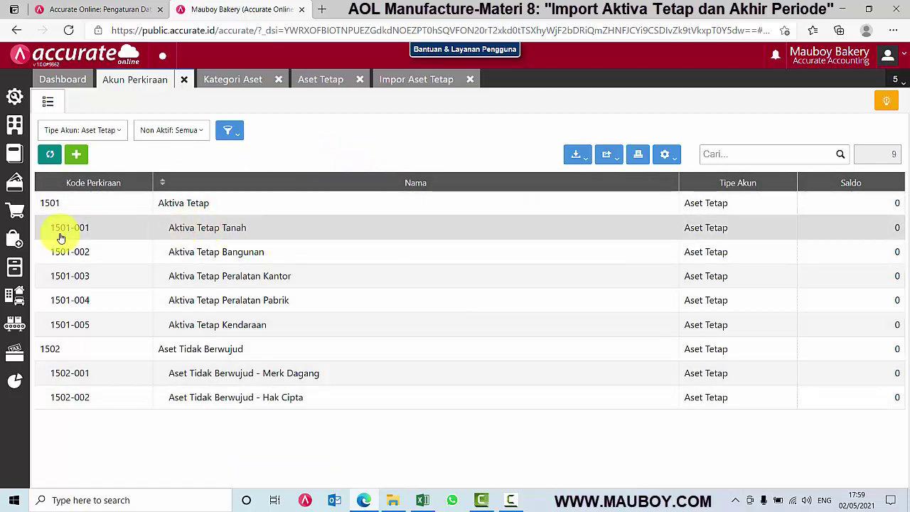
Compare the Akun Aset codes in column N of the workbook with the Aset Tetap accounts listed in Accurate Online.
{"action": "key", "text": "alt+Tab"}
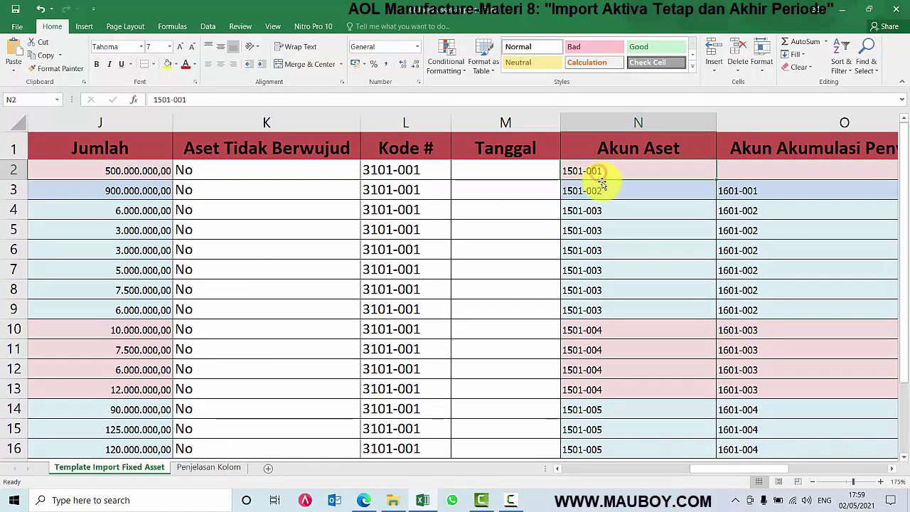
{"action": "left_click", "coordinate": [601, 186]}
{"action": "key", "text": "alt+Tab"}
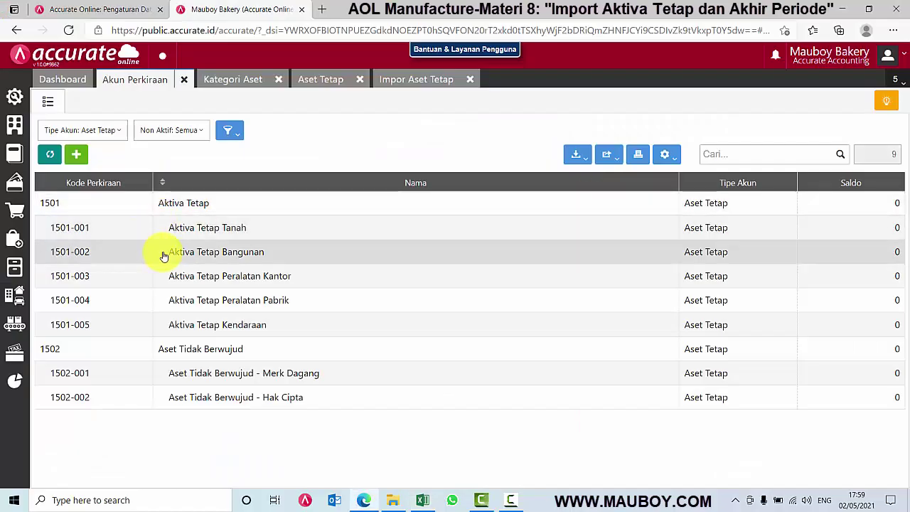
{"action": "key", "text": "alt+Tab"}
{"action": "left_click", "coordinate": [619, 209]}
{"action": "key", "text": "alt+Tab"}
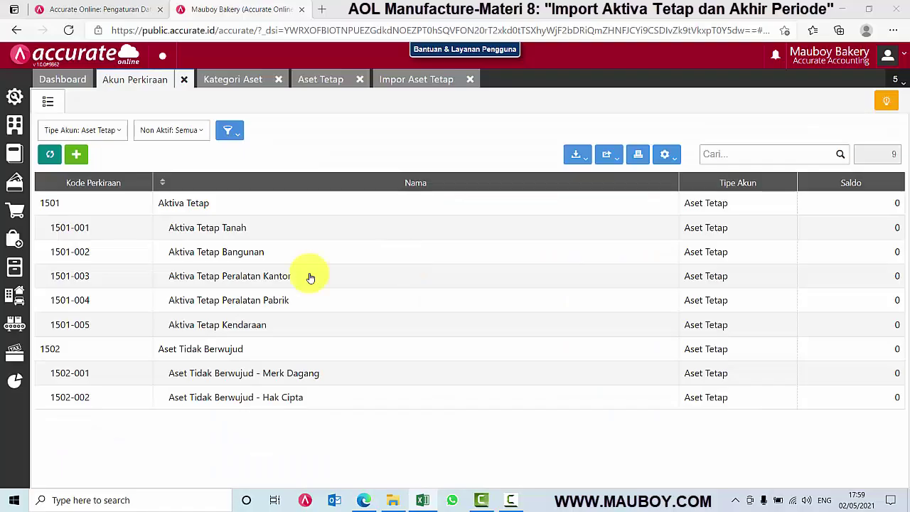
{"action": "key", "text": "alt+Tab"}
{"action": "scroll", "coordinate": [608, 301], "scroll_direction": "down", "scroll_amount": 1}
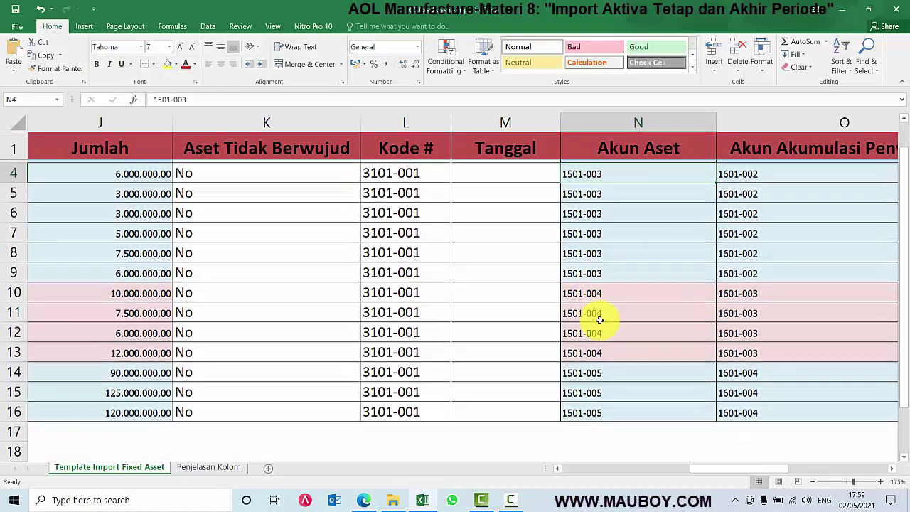
{"action": "left_click", "coordinate": [595, 304]}
{"action": "key", "text": "alt+Tab"}
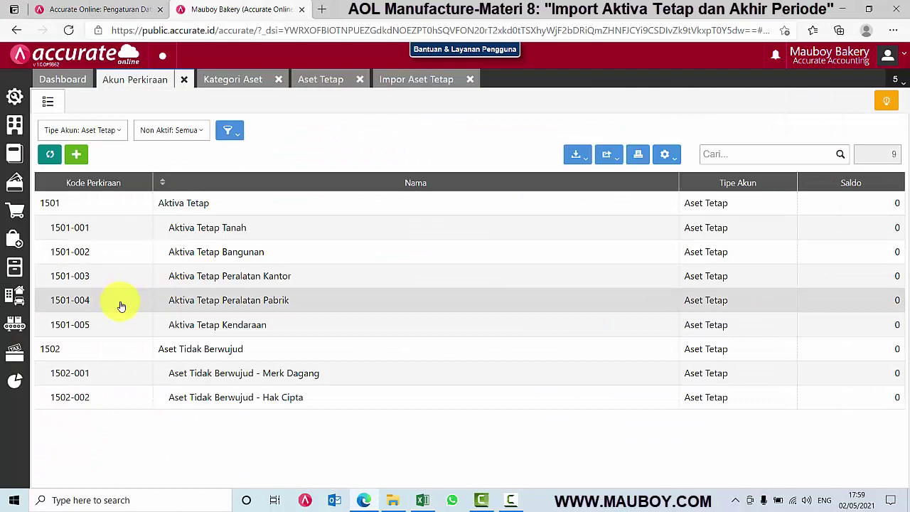
{"action": "key", "text": "alt+Tab"}
Review the Akun Akumulasi Penyusutan codes in column O, and filter Accurate Online's Akun Perkiraan list to account type Akumulasi Penyusutan.
{"action": "left_click_drag", "start_coordinate": [703, 469], "coordinate": [720, 470]}
{"action": "left_click_drag", "start_coordinate": [630, 173], "coordinate": [657, 377]}
{"action": "key", "text": "alt+Tab"}
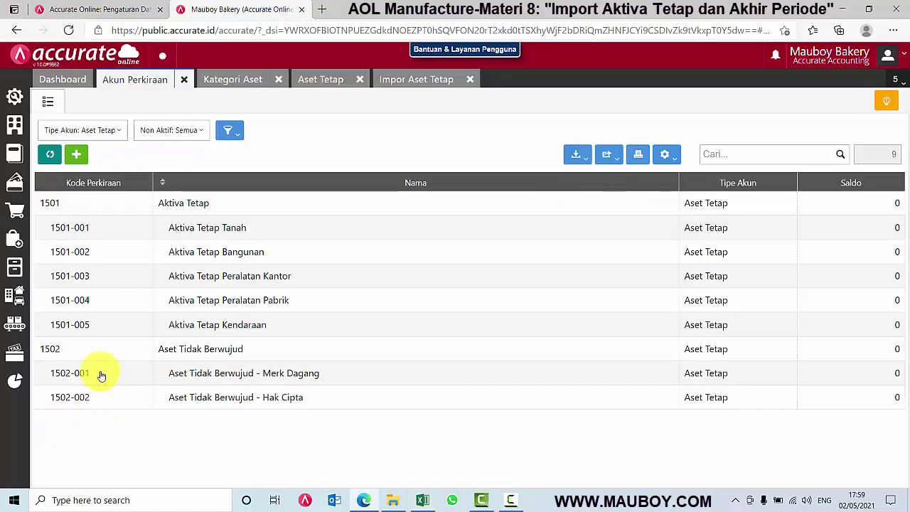
{"action": "left_click", "coordinate": [102, 131]}
{"action": "left_click", "coordinate": [112, 149]}
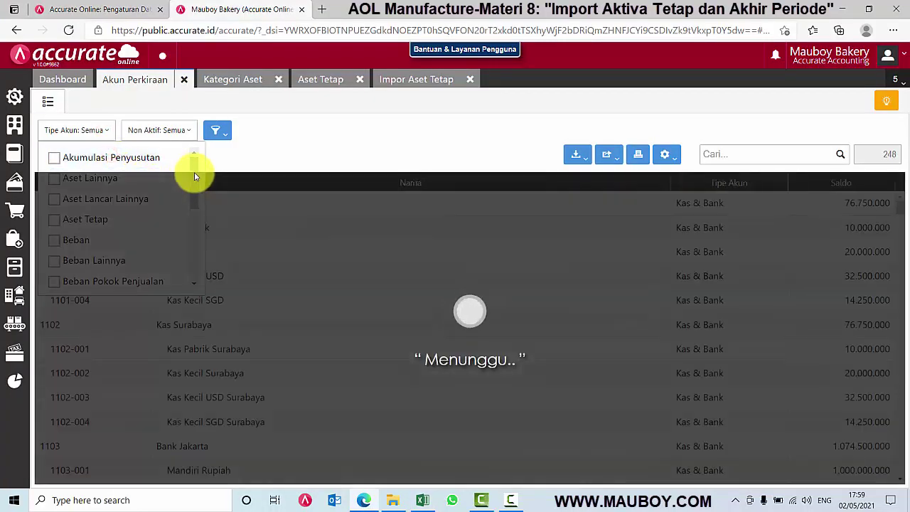
{"action": "mouse_move", "coordinate": [194, 172]}
{"action": "left_mouse_down"}
{"action": "mouse_move", "coordinate": [195, 245]}
{"action": "mouse_move", "coordinate": [190, 158]}
{"action": "left_mouse_up"}
{"action": "left_click", "coordinate": [141, 154]}
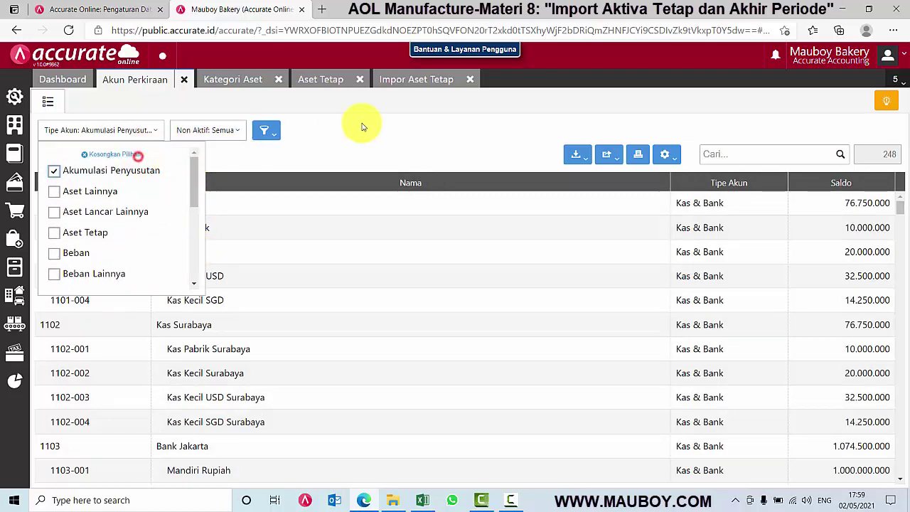
{"action": "left_click", "coordinate": [361, 126]}
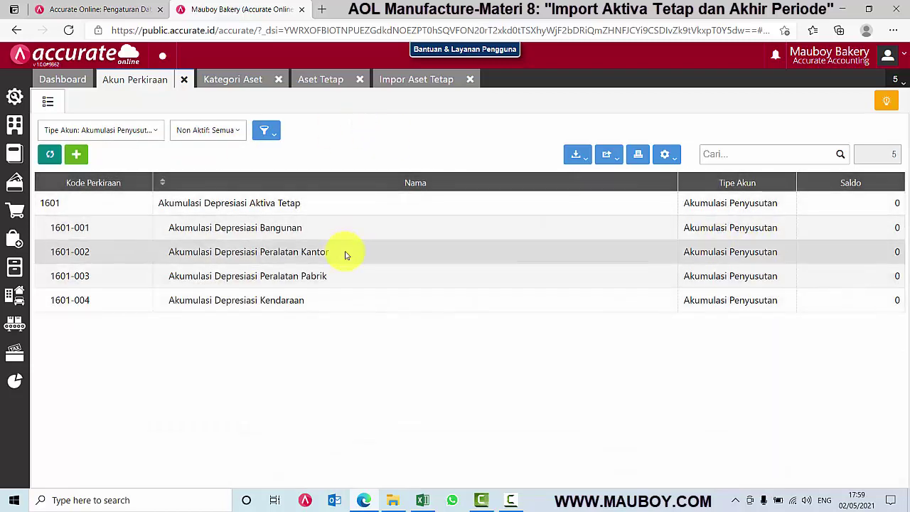
Return to the workbook and examine the Akun Beban Penyusutan codes in column P.
{"action": "key", "text": "alt+Tab"}
{"action": "left_click_drag", "start_coordinate": [741, 473], "coordinate": [779, 467]}
{"action": "left_click", "coordinate": [577, 236]}
Look up the Biaya Penyusutan accounts in Accurate Online's list filtered to type Beban, and compare them with column P of the workbook.
{"action": "key", "text": "alt+Tab"}
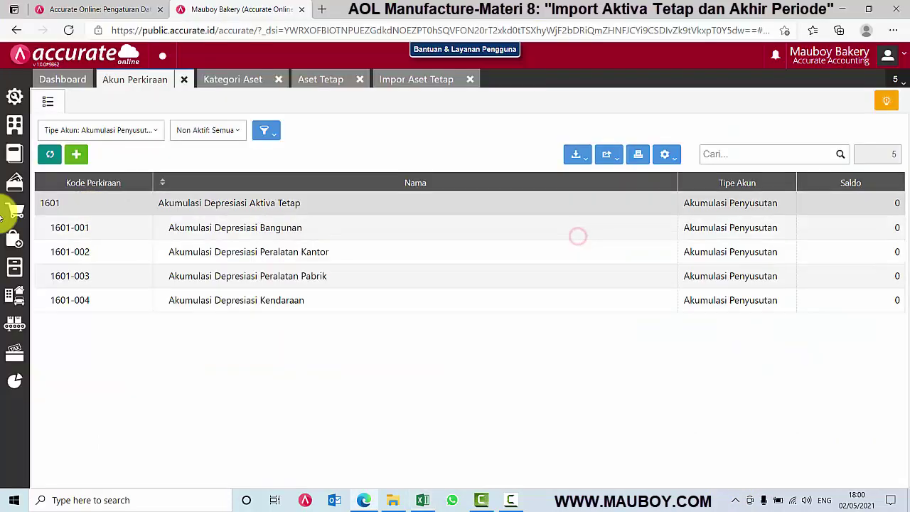
{"action": "left_click", "coordinate": [78, 133]}
{"action": "left_click", "coordinate": [94, 155]}
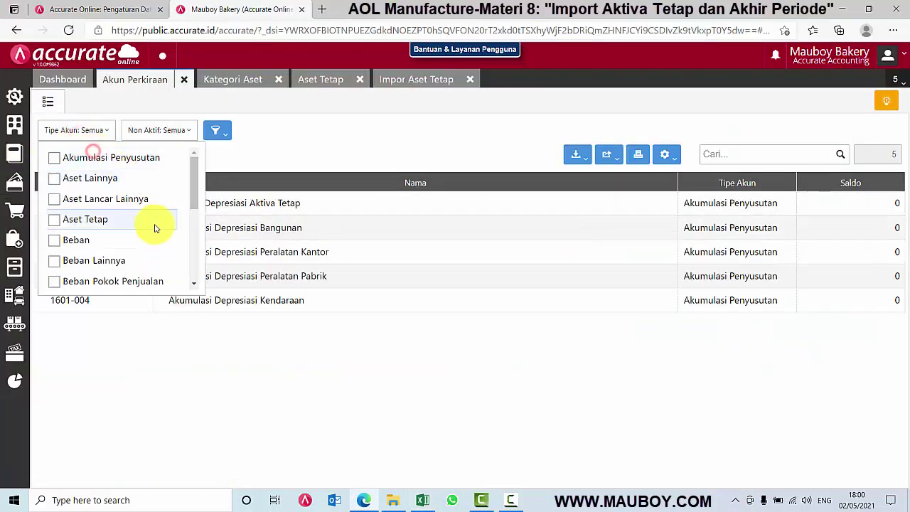
{"action": "left_click", "coordinate": [77, 251]}
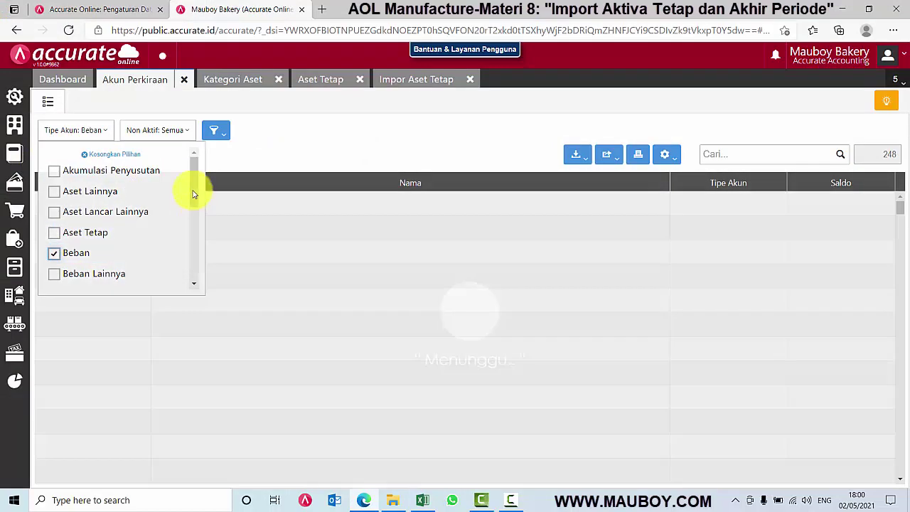
{"action": "left_click", "coordinate": [382, 126]}
{"action": "scroll", "coordinate": [345, 313], "scroll_direction": "down", "scroll_amount": 3}
{"action": "scroll", "coordinate": [346, 317], "scroll_direction": "down", "scroll_amount": 10}
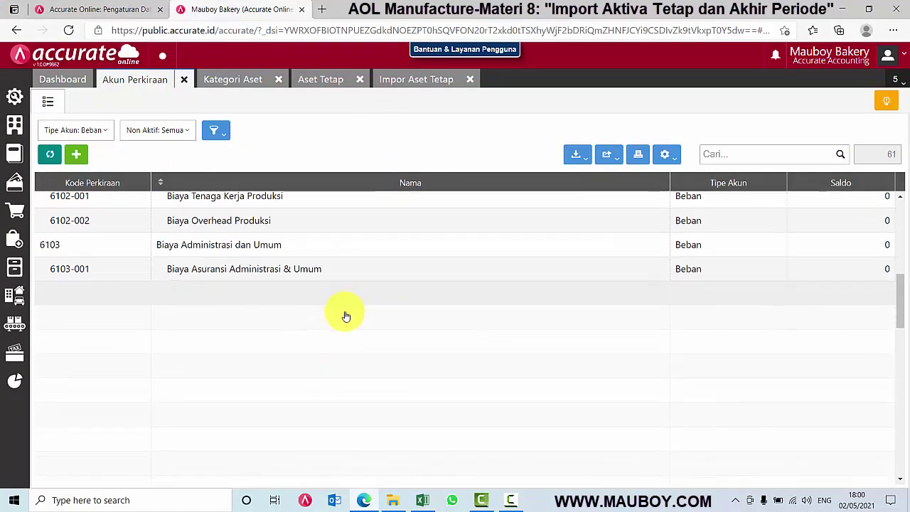
{"action": "scroll", "coordinate": [346, 321], "scroll_direction": "down", "scroll_amount": 2}
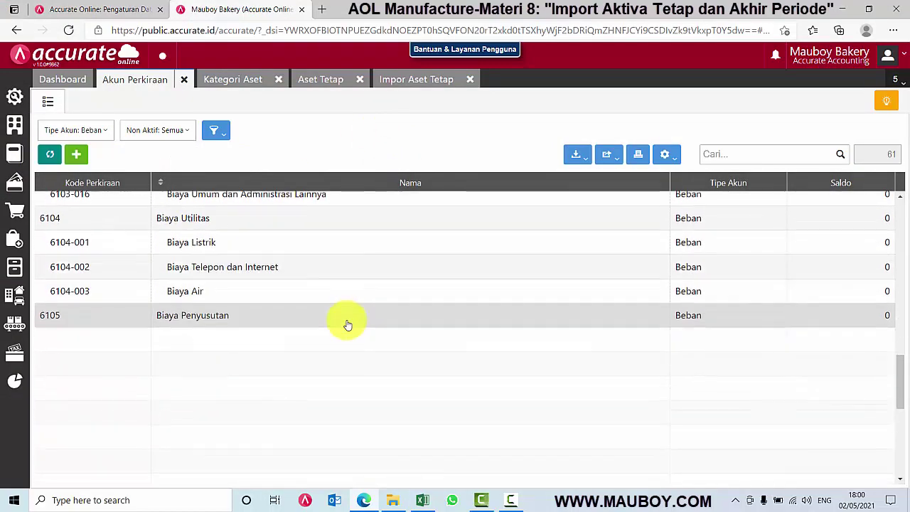
{"action": "scroll", "coordinate": [240, 301], "scroll_direction": "down", "scroll_amount": 1}
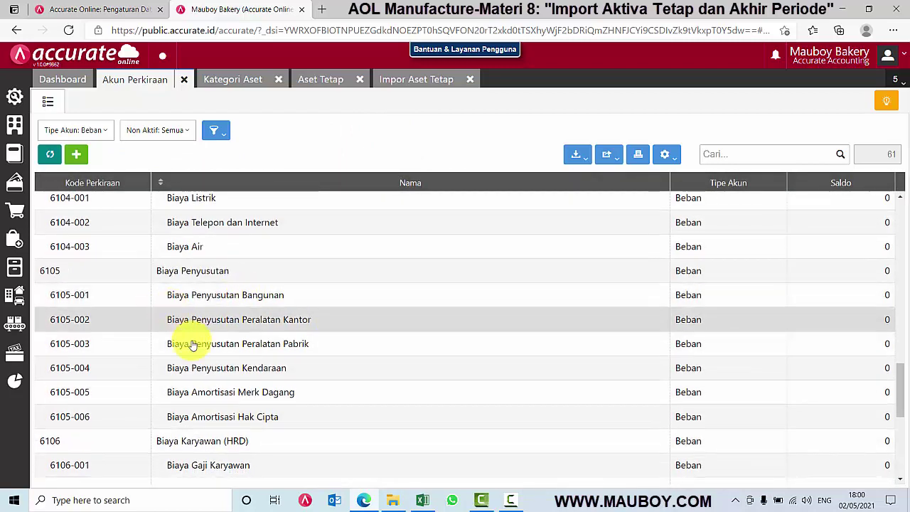
{"action": "key", "text": "alt+Tab"}
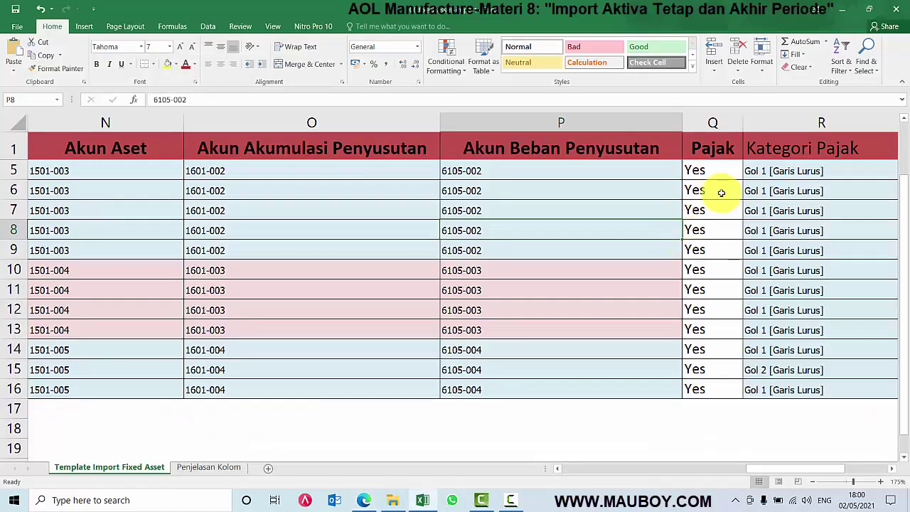
{"action": "left_click", "coordinate": [518, 205]}
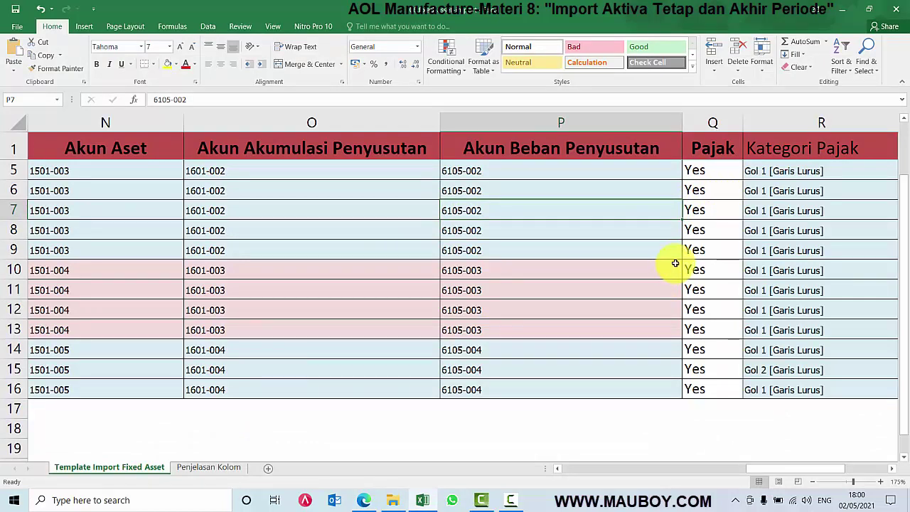
Examine the Pajak column entries for the asset rows.
{"action": "left_click", "coordinate": [718, 179]}
{"action": "scroll", "coordinate": [721, 218], "scroll_direction": "up", "scroll_amount": 1}
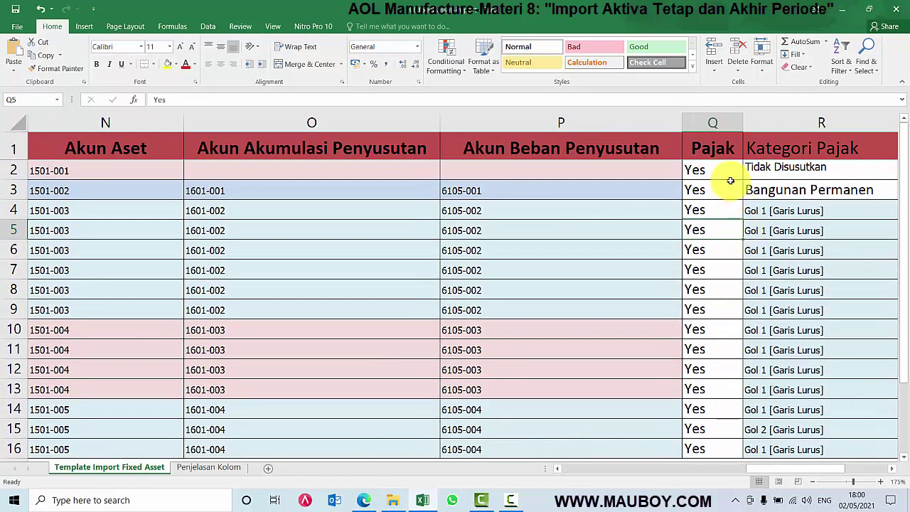
{"action": "left_click_drag", "start_coordinate": [724, 167], "coordinate": [728, 405]}
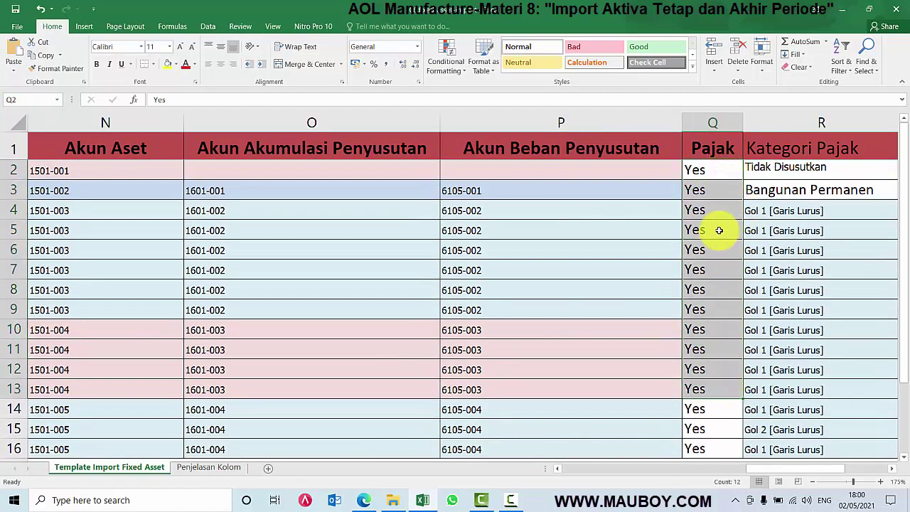
{"action": "left_click", "coordinate": [720, 211]}
Examine the Kategori Pajak entries in column R and check them against the Penjelasan Kolom sheet.
{"action": "left_click_drag", "start_coordinate": [752, 474], "coordinate": [779, 471]}
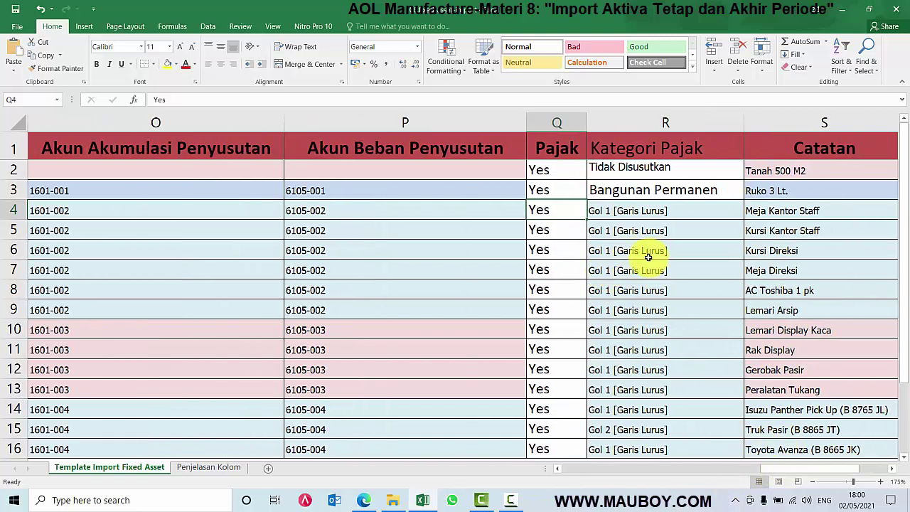
{"action": "left_click", "coordinate": [672, 170]}
{"action": "left_click", "coordinate": [646, 211]}
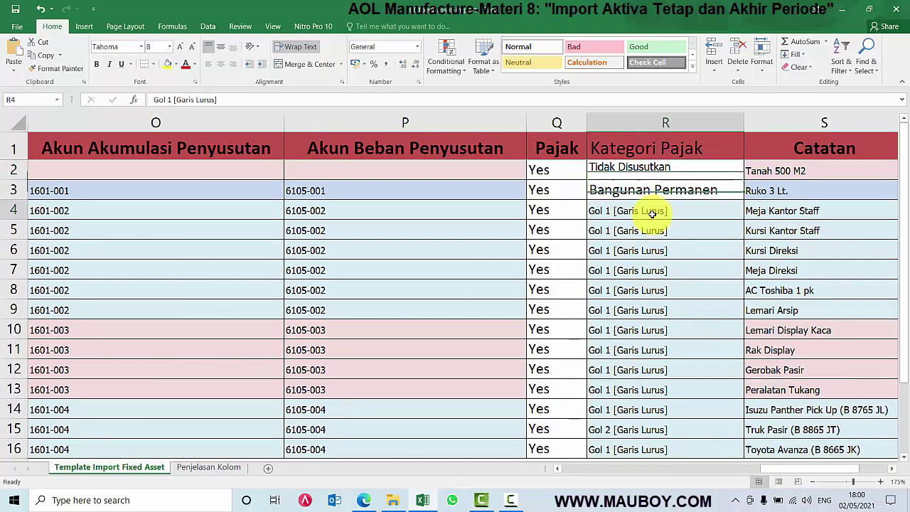
{"action": "scroll", "coordinate": [657, 252], "scroll_direction": "down", "scroll_amount": 1}
{"action": "scroll", "coordinate": [655, 247], "scroll_direction": "up", "scroll_amount": 1}
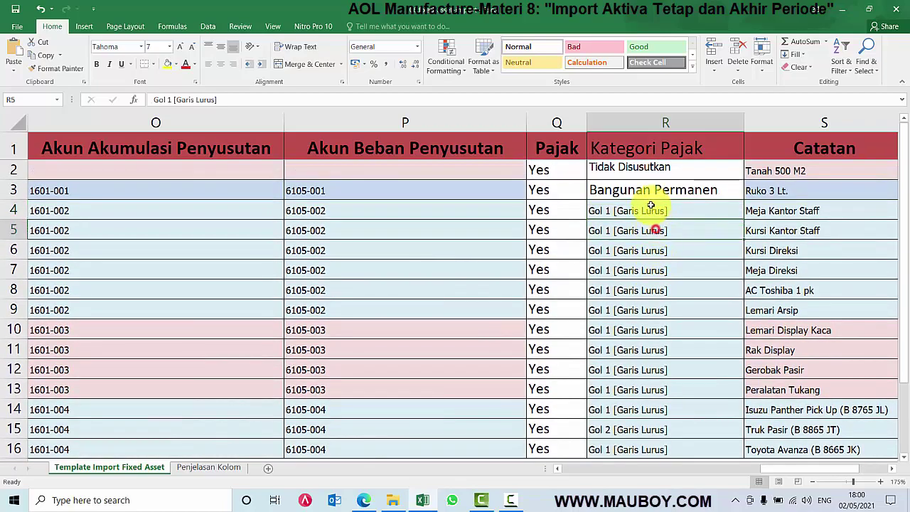
{"action": "left_click", "coordinate": [208, 467]}
{"action": "scroll", "coordinate": [383, 360], "scroll_direction": "down", "scroll_amount": 1}
{"action": "scroll", "coordinate": [383, 360], "scroll_direction": "down", "scroll_amount": 2}
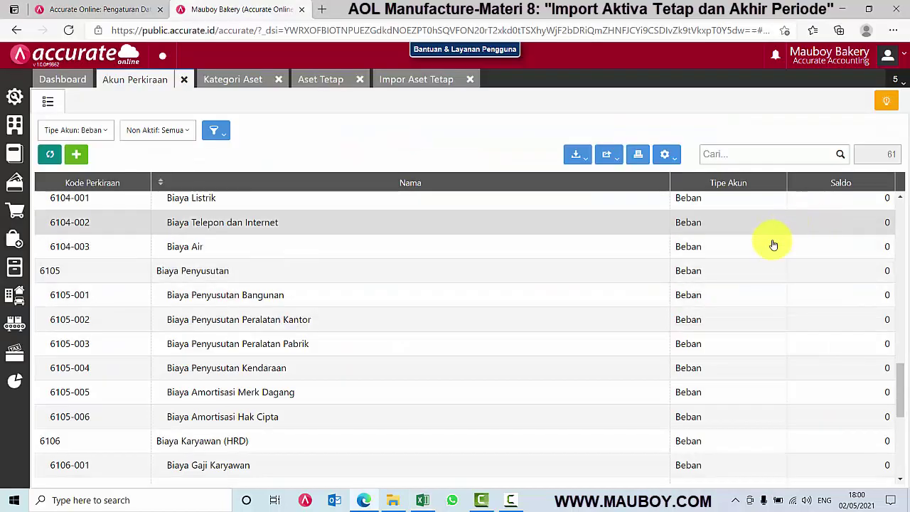
{"action": "left_click", "coordinate": [129, 467]}
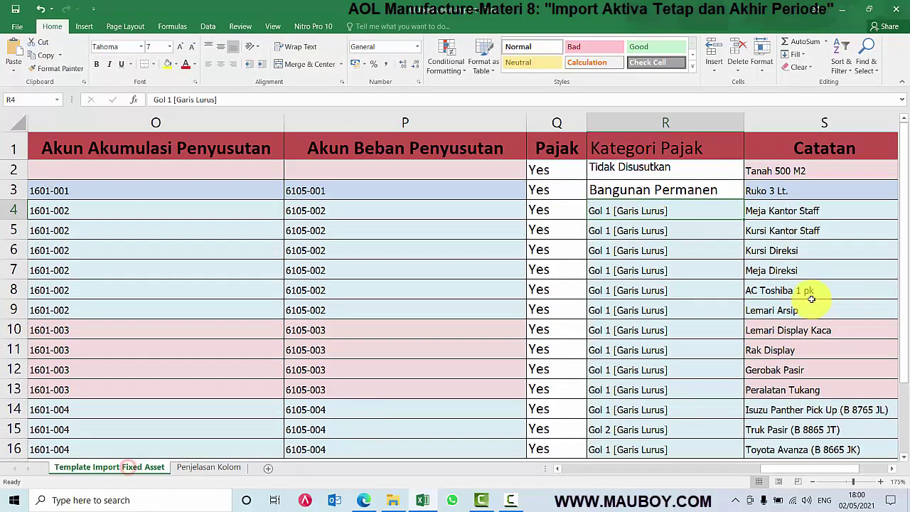
{"action": "scroll", "coordinate": [635, 355], "scroll_direction": "down", "scroll_amount": 3}
{"action": "scroll", "coordinate": [655, 284], "scroll_direction": "up", "scroll_amount": 3}
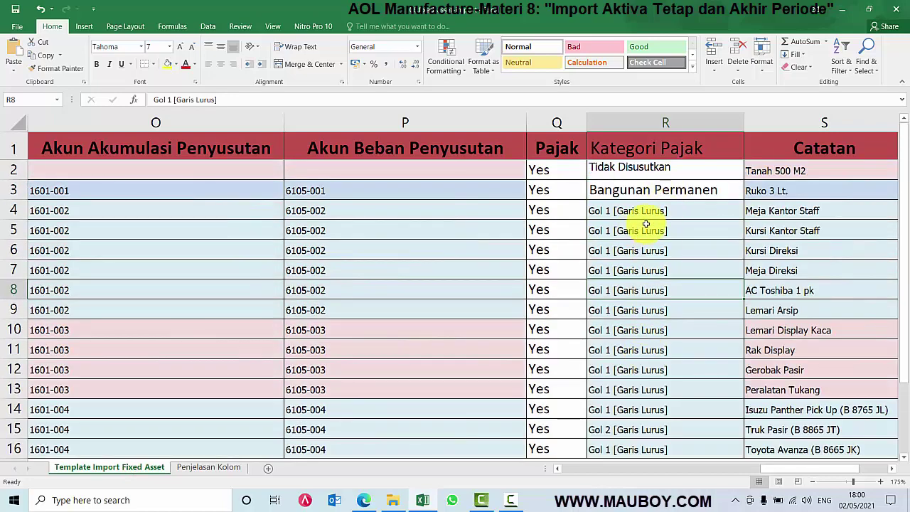
Examine the Catatan and Lokasi Aset columns for all asset rows.
{"action": "left_click", "coordinate": [809, 122]}
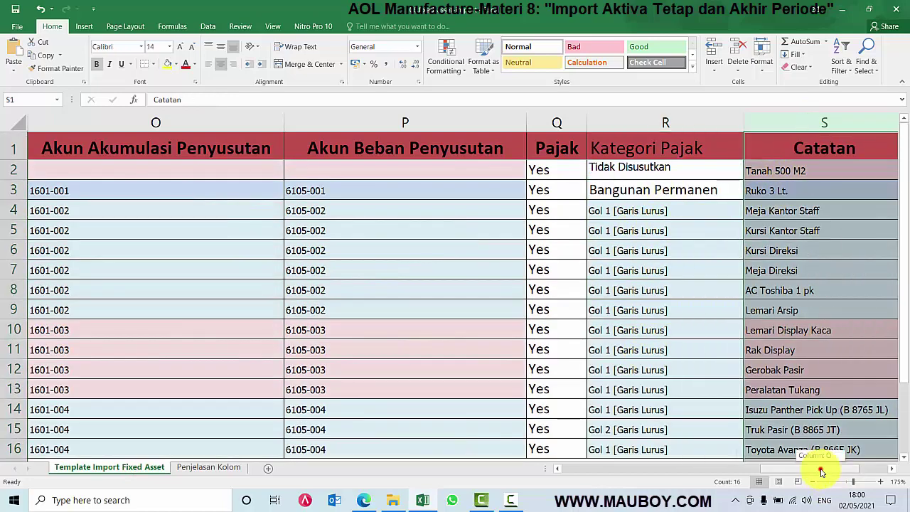
{"action": "left_click_drag", "start_coordinate": [821, 471], "coordinate": [874, 473]}
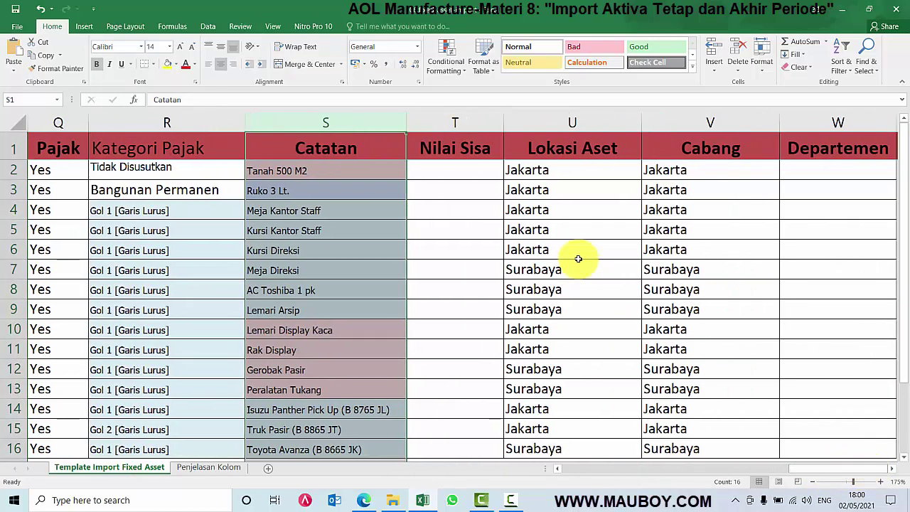
{"action": "left_click", "coordinate": [578, 259]}
{"action": "scroll", "coordinate": [633, 308], "scroll_direction": "down", "scroll_amount": 3}
{"action": "scroll", "coordinate": [634, 305], "scroll_direction": "up", "scroll_amount": 3}
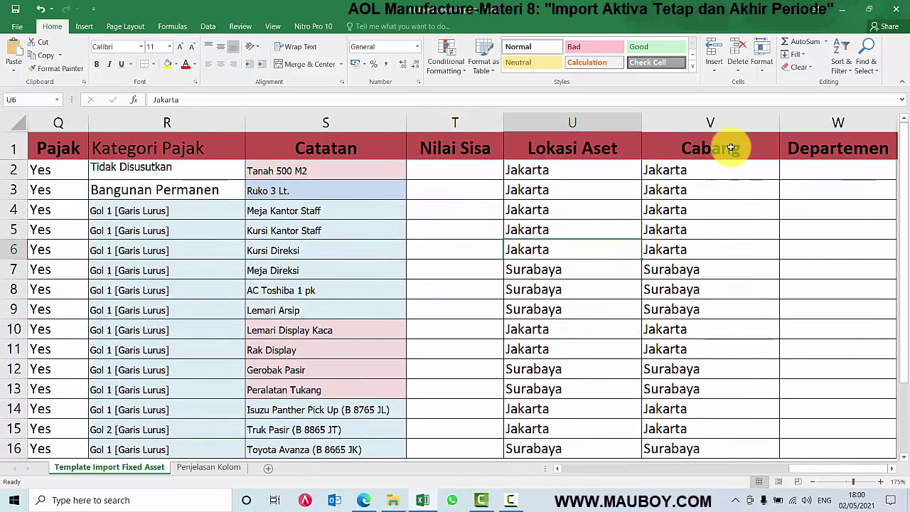
Examine the Cabang column for all asset rows and the Departemen column beside it.
{"action": "left_click", "coordinate": [730, 147]}
{"action": "key", "text": "ctrl+shift+Down"}
{"action": "scroll", "coordinate": [721, 311], "scroll_direction": "down", "scroll_amount": 1}
{"action": "scroll", "coordinate": [721, 311], "scroll_direction": "up", "scroll_amount": 1}
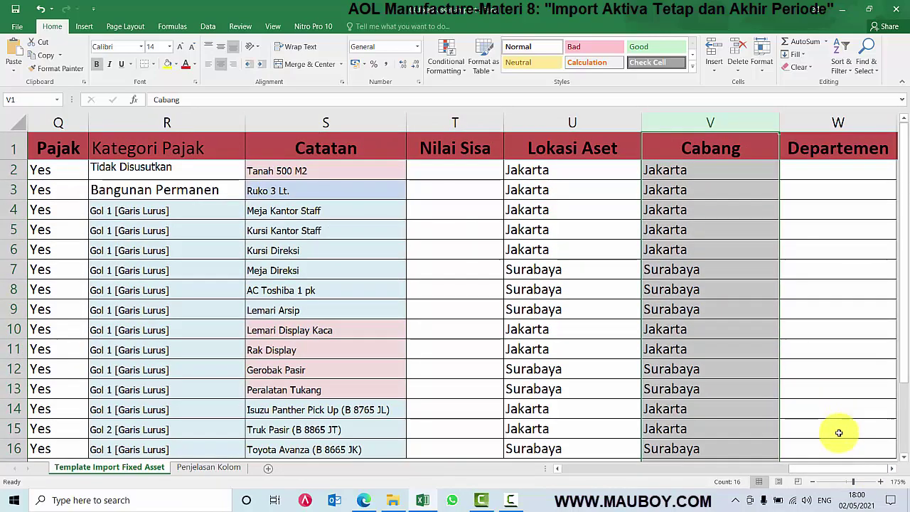
{"action": "left_click", "coordinate": [891, 468]}
{"action": "left_click", "coordinate": [892, 468]}
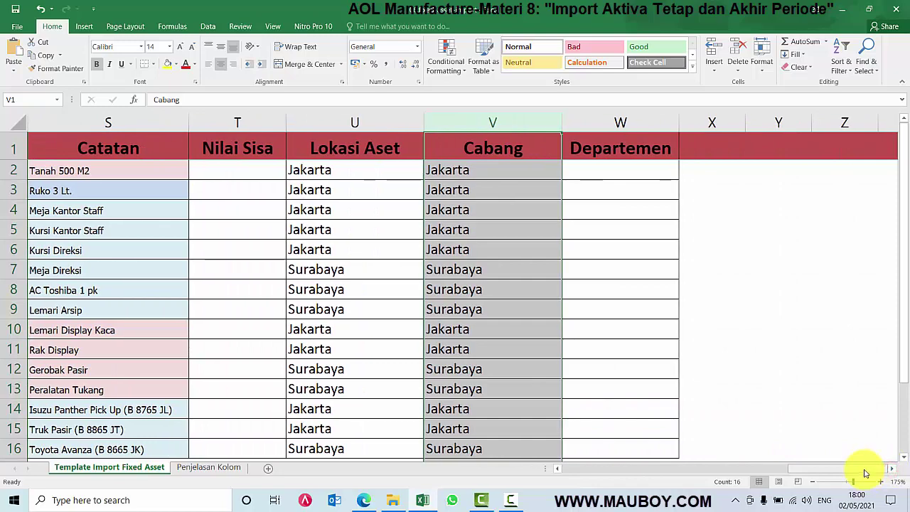
Return to the first columns of the template sheet and save the fixed asset workbook.
{"action": "left_click_drag", "start_coordinate": [866, 473], "coordinate": [630, 473]}
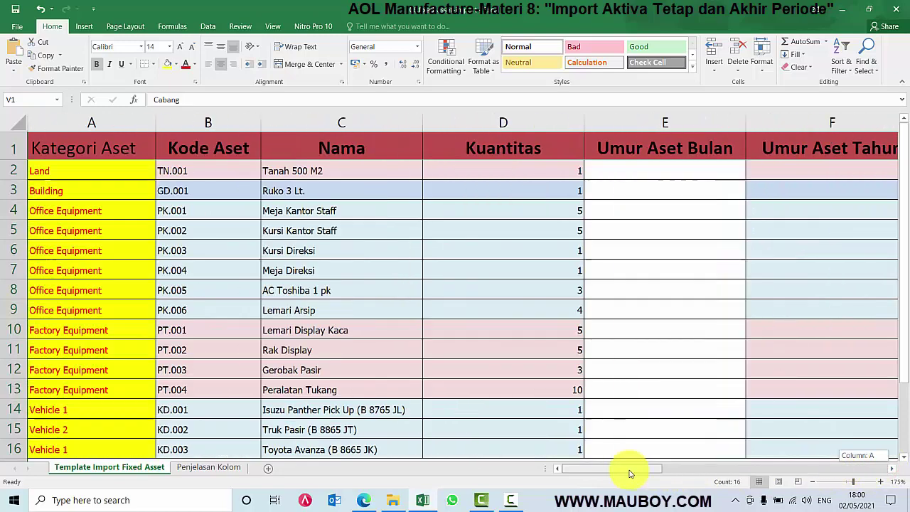
{"action": "left_click", "coordinate": [111, 270]}
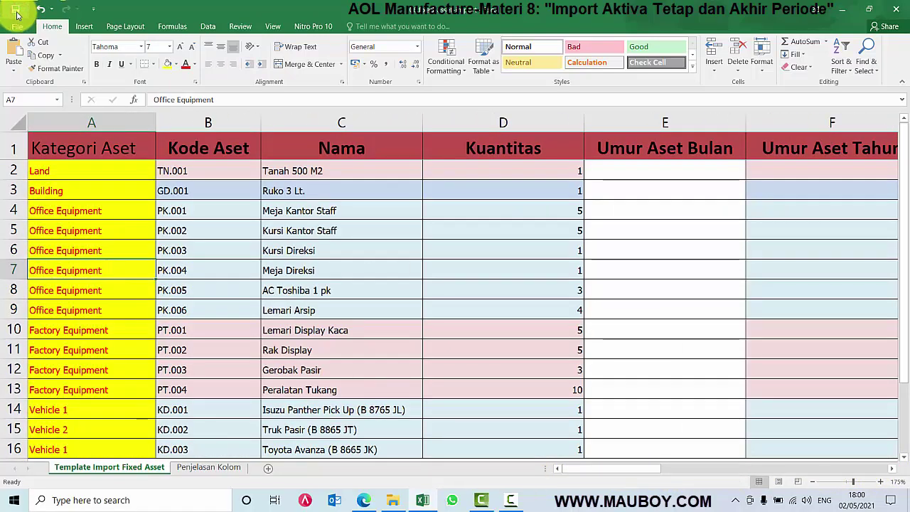
{"action": "left_click", "coordinate": [324, 317]}
Switch to Accurate Online and close the open Akun Perkiraan, Kategori Aset, Impor Aset Tetap and Aset Tetap pages.
{"action": "left_click", "coordinate": [363, 498]}
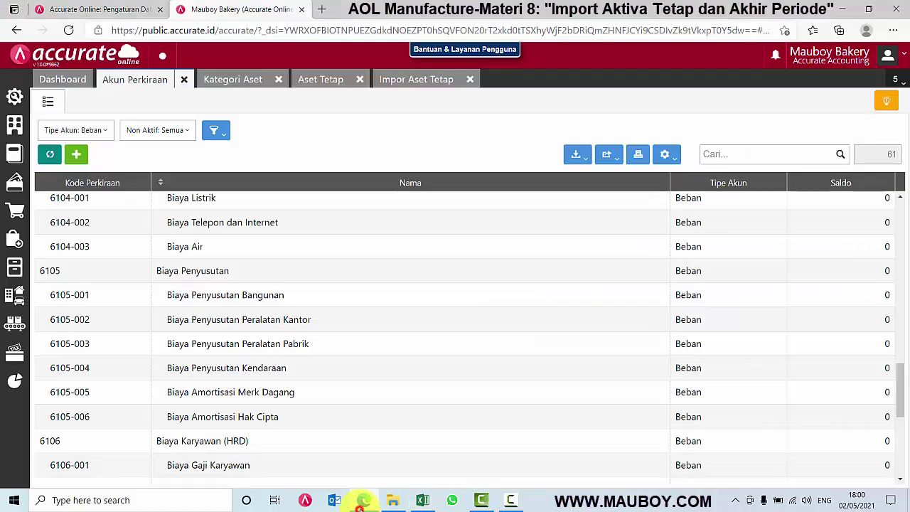
{"action": "left_click", "coordinate": [183, 83]}
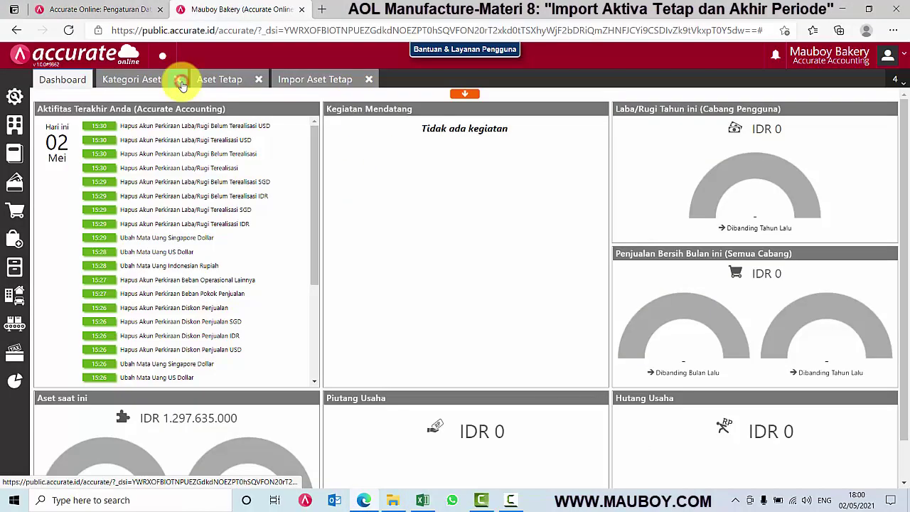
{"action": "left_click", "coordinate": [179, 78]}
{"action": "left_click", "coordinate": [211, 79]}
{"action": "left_click", "coordinate": [277, 83]}
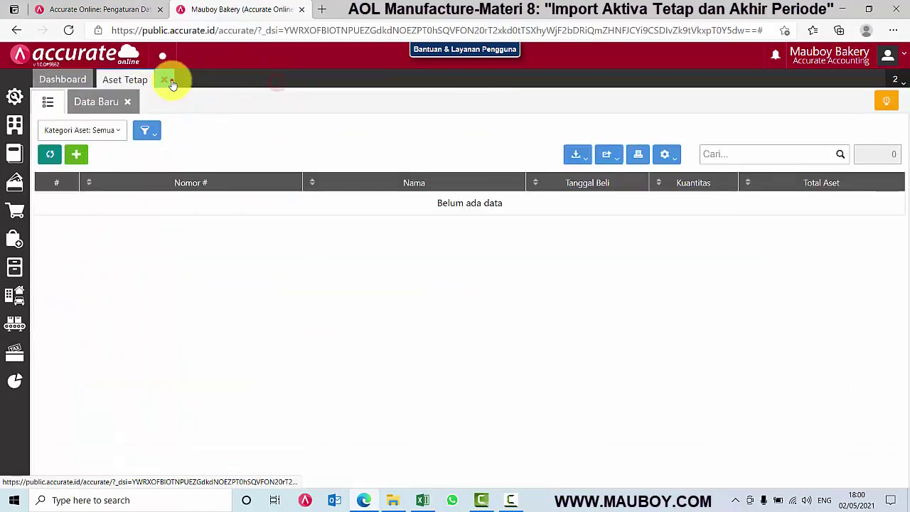
{"action": "left_click", "coordinate": [164, 79]}
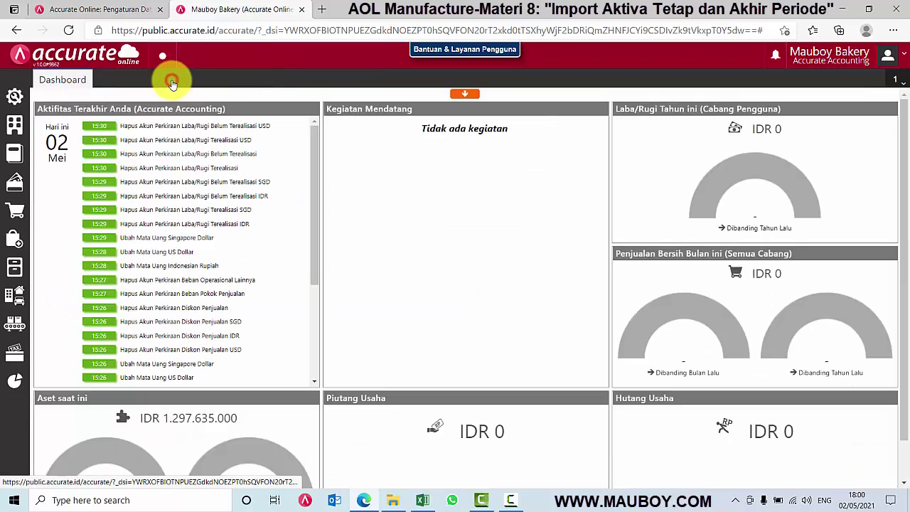
Display the Aset Tetap list and start a fixed asset import from an Excel file.
{"action": "left_click", "coordinate": [14, 293]}
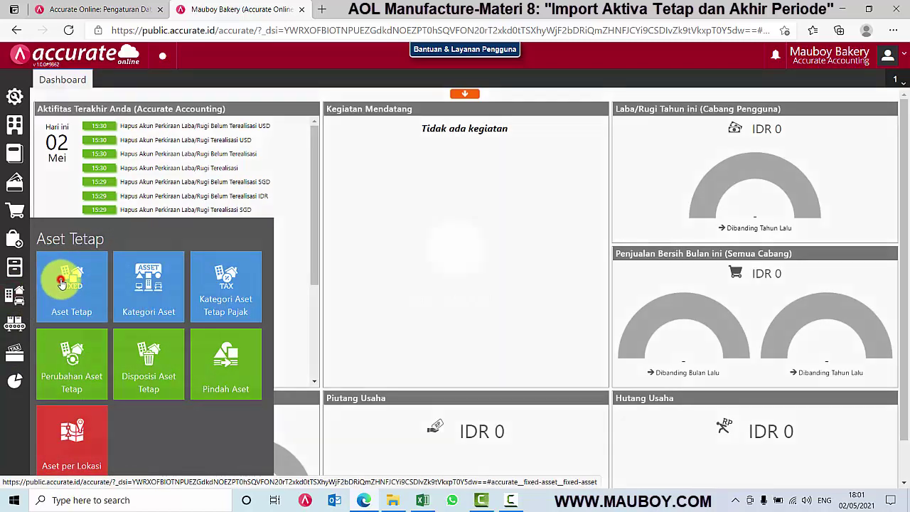
{"action": "left_click", "coordinate": [62, 283]}
{"action": "left_click", "coordinate": [46, 100]}
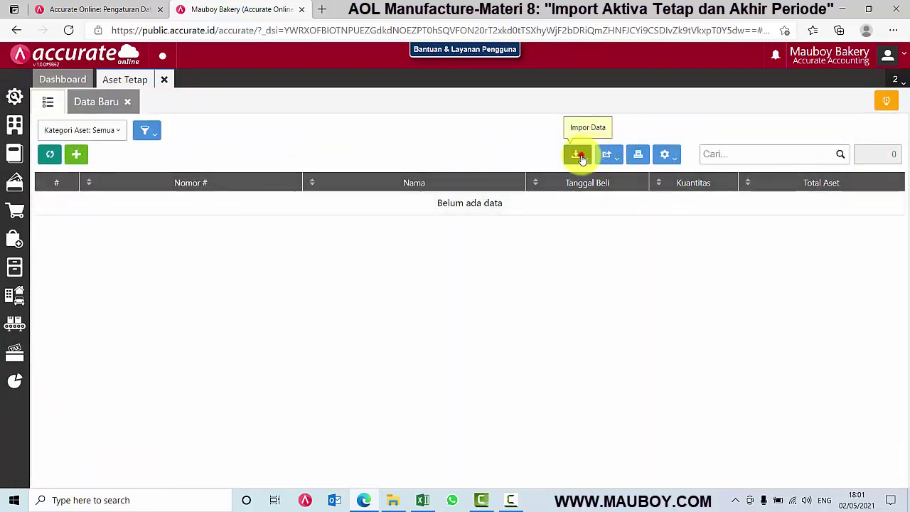
{"action": "left_click", "coordinate": [580, 157]}
{"action": "left_click", "coordinate": [543, 183]}
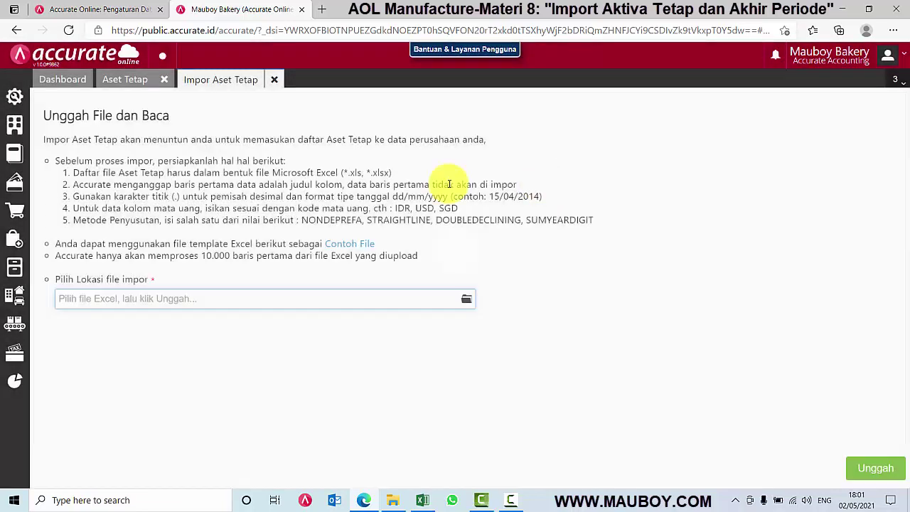
Choose 06.fixed-asset-import as the import file and upload it.
{"action": "left_click", "coordinate": [462, 300]}
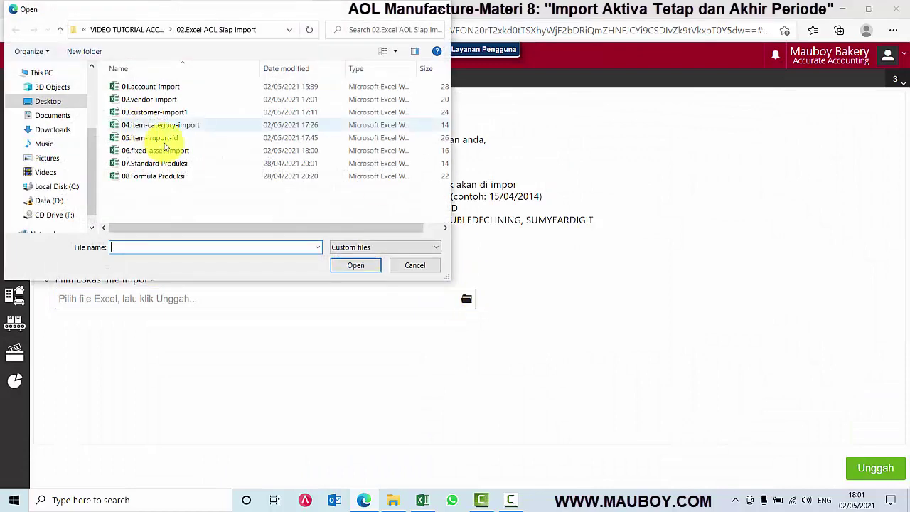
{"action": "left_click", "coordinate": [150, 152]}
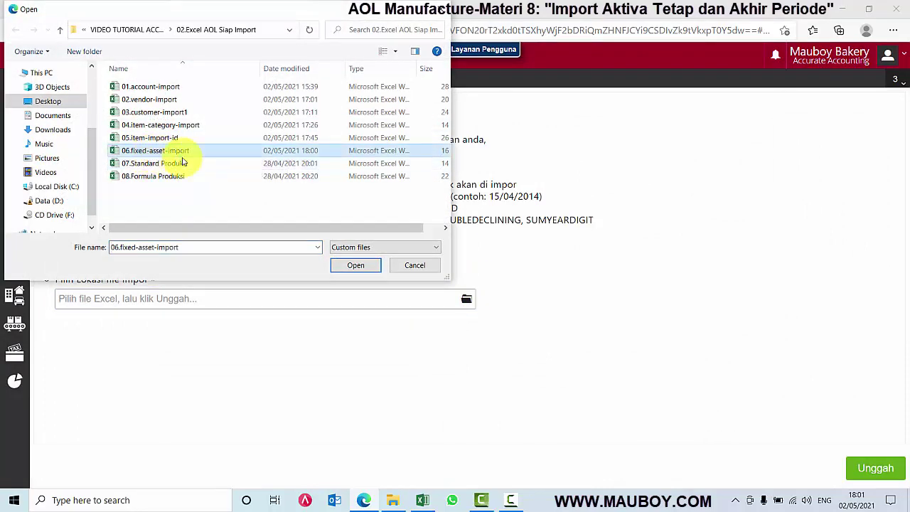
{"action": "left_click", "coordinate": [358, 266]}
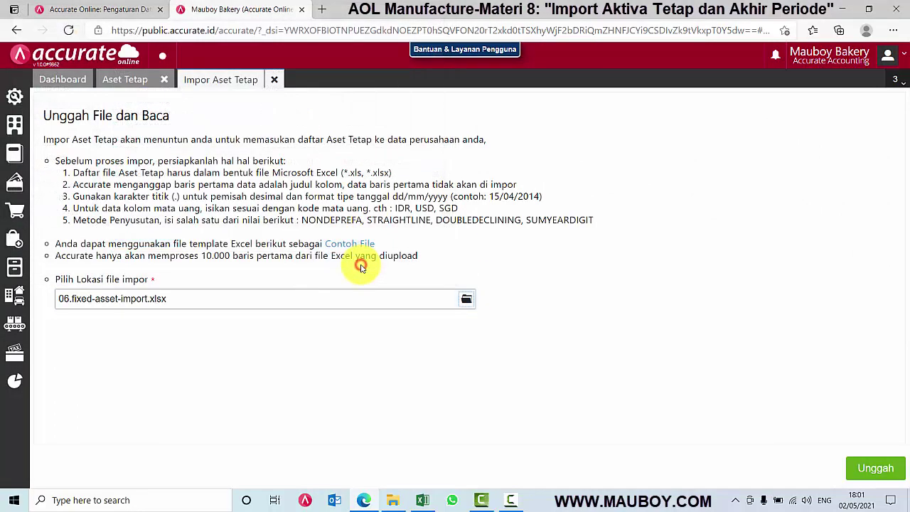
{"action": "left_click", "coordinate": [874, 467]}
Check the mapping of every Excel column to its Aset Tetap field and continue to the import confirmation.
{"action": "scroll", "coordinate": [535, 264], "scroll_direction": "down", "scroll_amount": 3}
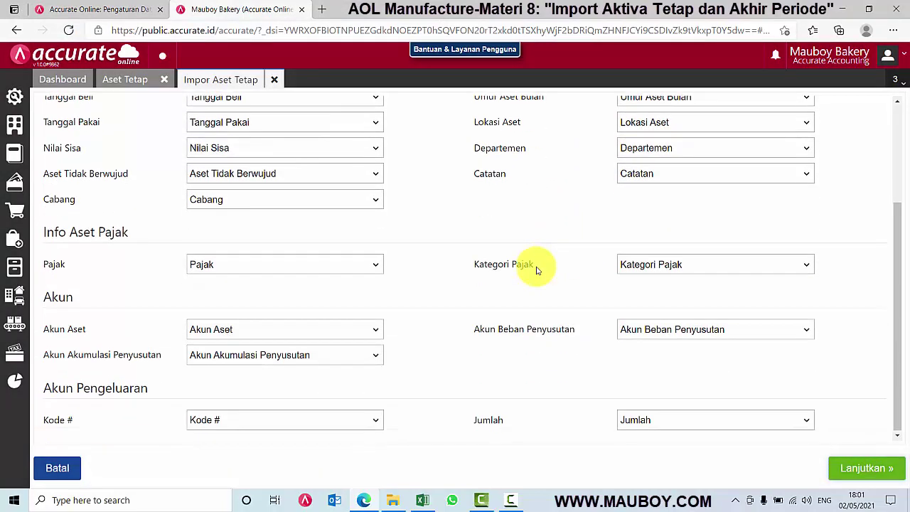
{"action": "scroll", "coordinate": [537, 269], "scroll_direction": "up", "scroll_amount": 3}
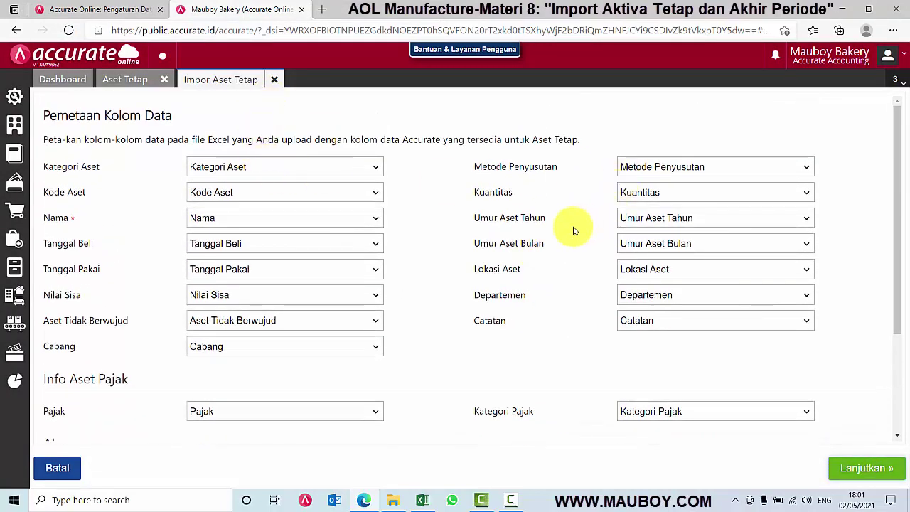
{"action": "scroll", "coordinate": [533, 265], "scroll_direction": "down", "scroll_amount": 3}
{"action": "scroll", "coordinate": [498, 318], "scroll_direction": "up", "scroll_amount": 3}
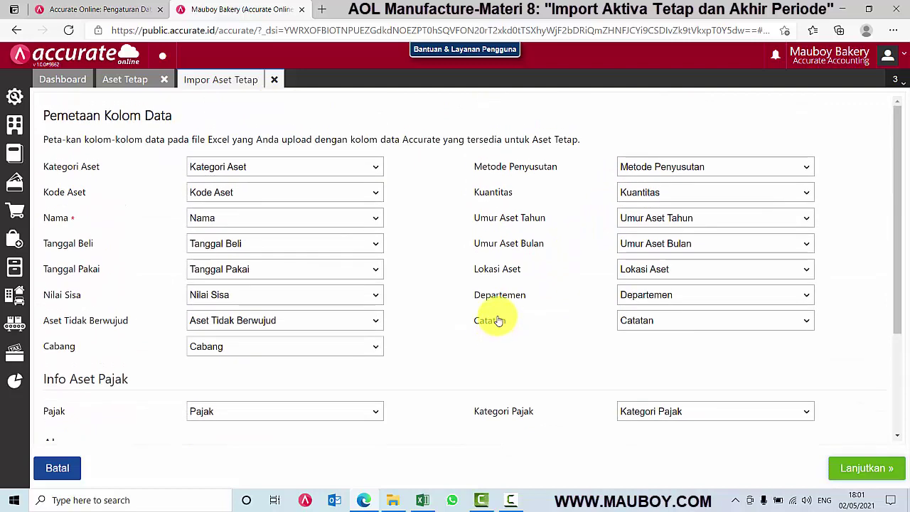
{"action": "scroll", "coordinate": [498, 318], "scroll_direction": "down", "scroll_amount": 3}
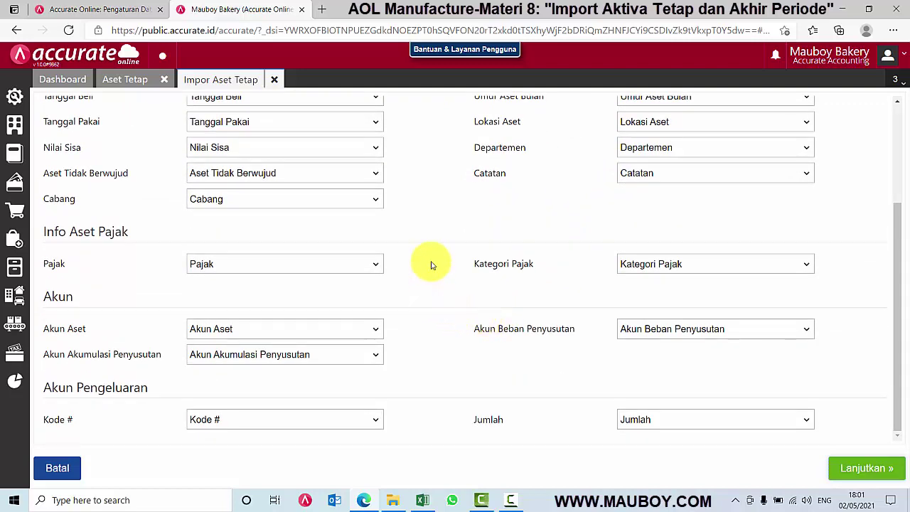
{"action": "scroll", "coordinate": [434, 263], "scroll_direction": "up", "scroll_amount": 2}
{"action": "scroll", "coordinate": [435, 259], "scroll_direction": "down", "scroll_amount": 2}
{"action": "scroll", "coordinate": [435, 260], "scroll_direction": "up", "scroll_amount": 3}
{"action": "left_click", "coordinate": [869, 468]}
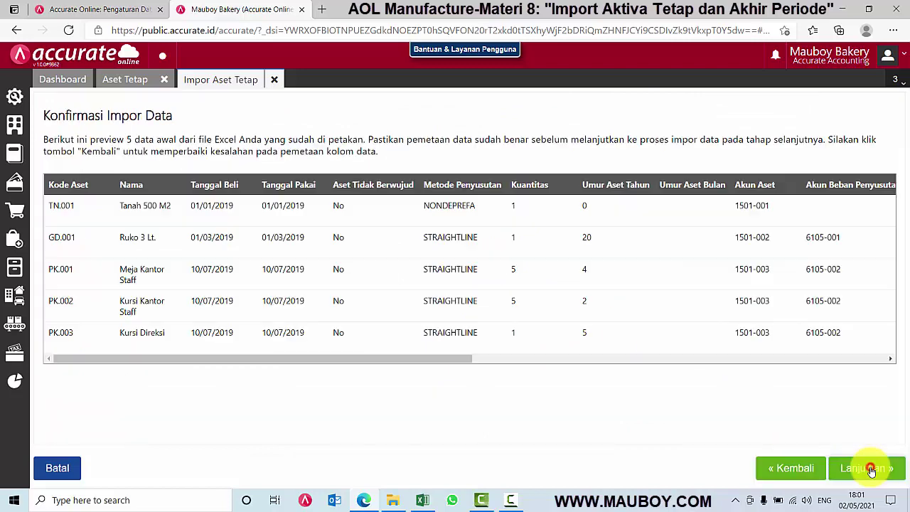
Review all columns of the import preview, run the fixed asset import and close the result page.
{"action": "left_click_drag", "start_coordinate": [49, 116], "coordinate": [362, 152]}
{"action": "left_click", "coordinate": [359, 150]}
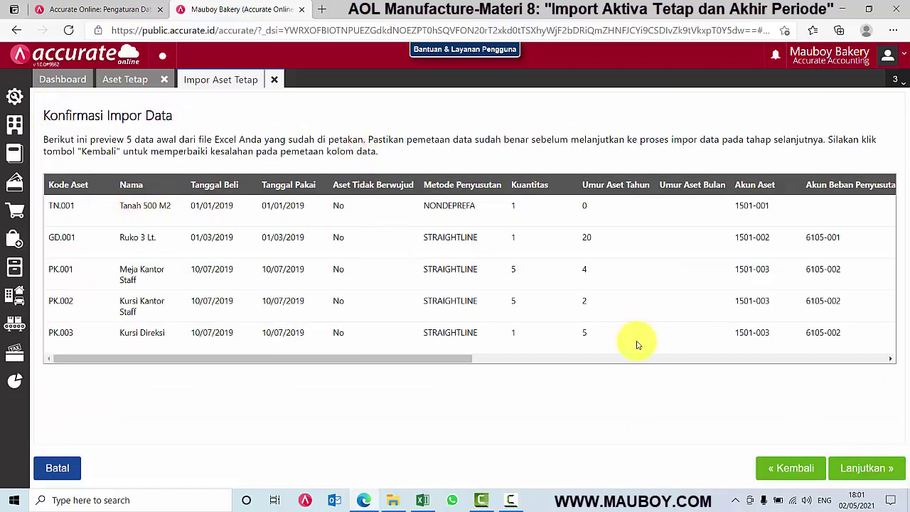
{"action": "left_click_drag", "start_coordinate": [463, 360], "coordinate": [892, 364]}
{"action": "left_click", "coordinate": [882, 470]}
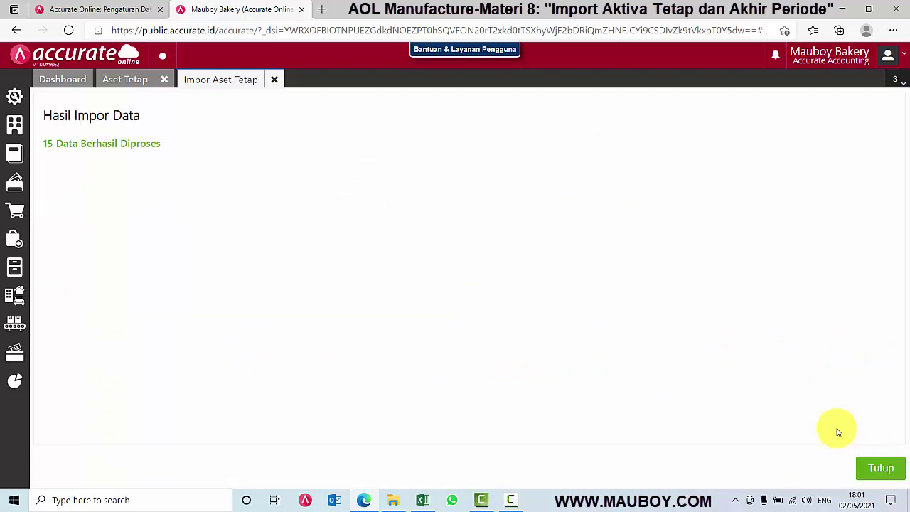
{"action": "left_click", "coordinate": [881, 469]}
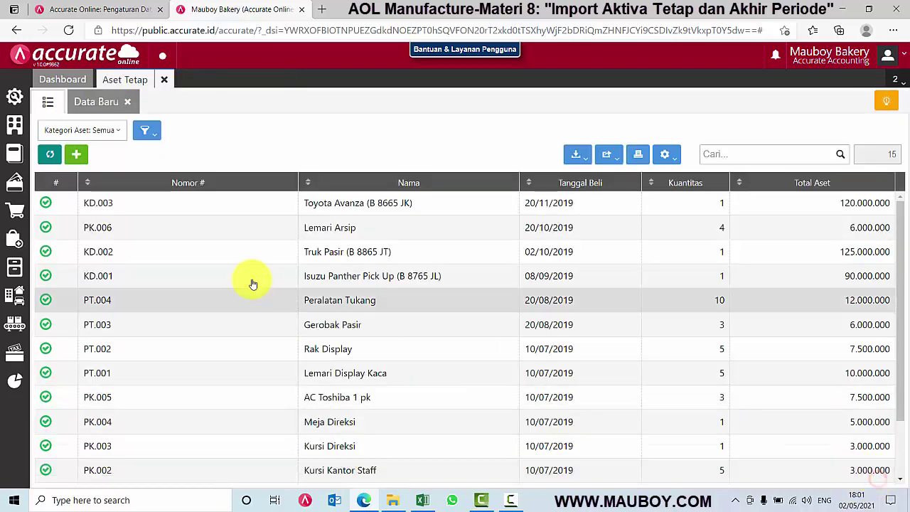
Examine the general, additional, expenditure and location details of the Toyota Avanza asset, closing its record and the blank new record.
{"action": "left_click", "coordinate": [331, 211]}
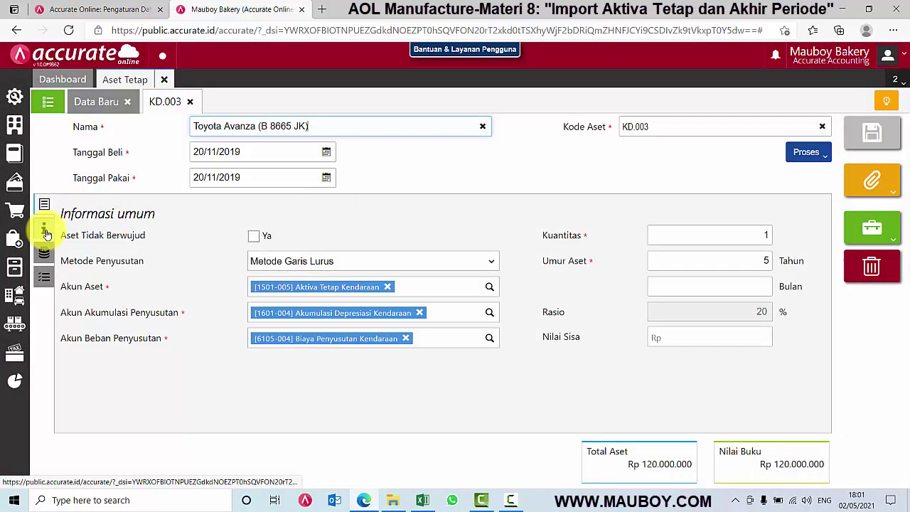
{"action": "left_click", "coordinate": [45, 232]}
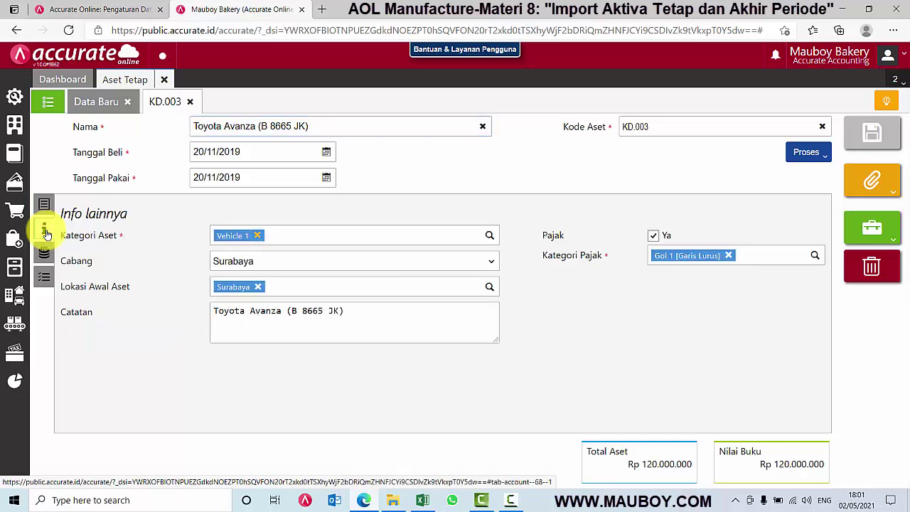
{"action": "left_click", "coordinate": [46, 253]}
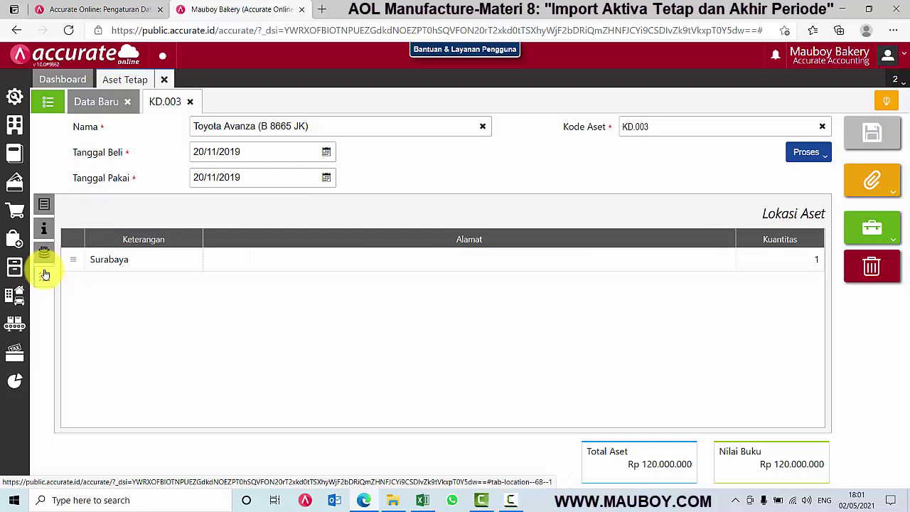
{"action": "left_click", "coordinate": [43, 251]}
{"action": "left_click", "coordinate": [43, 229]}
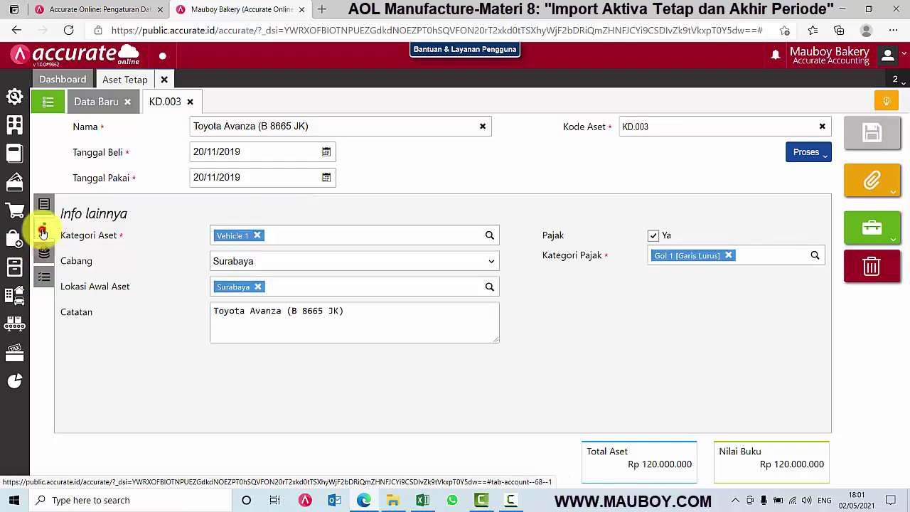
{"action": "left_click", "coordinate": [190, 102]}
{"action": "left_click", "coordinate": [128, 102]}
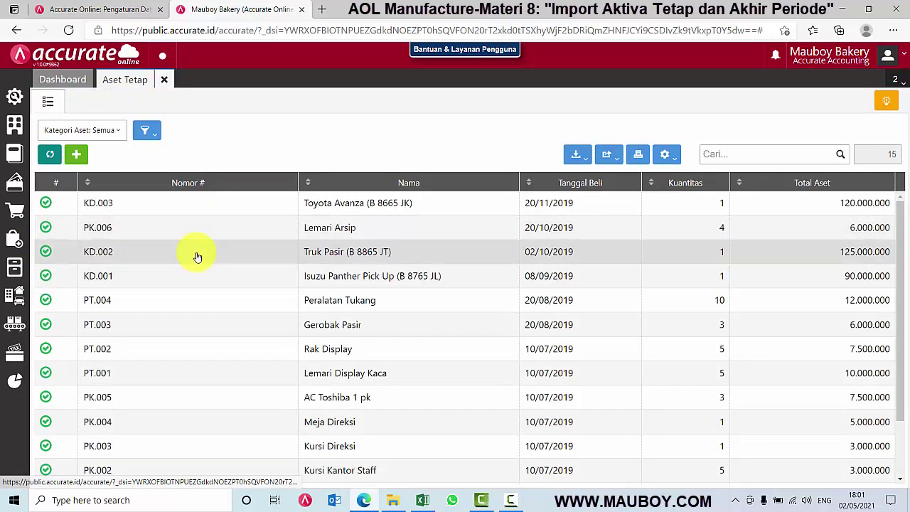
Look over the imported asset list and generate the Neraca (Standar) report as of 31/12/2020.
{"action": "scroll", "coordinate": [121, 313], "scroll_direction": "down", "scroll_amount": 1}
{"action": "left_click", "coordinate": [14, 381]}
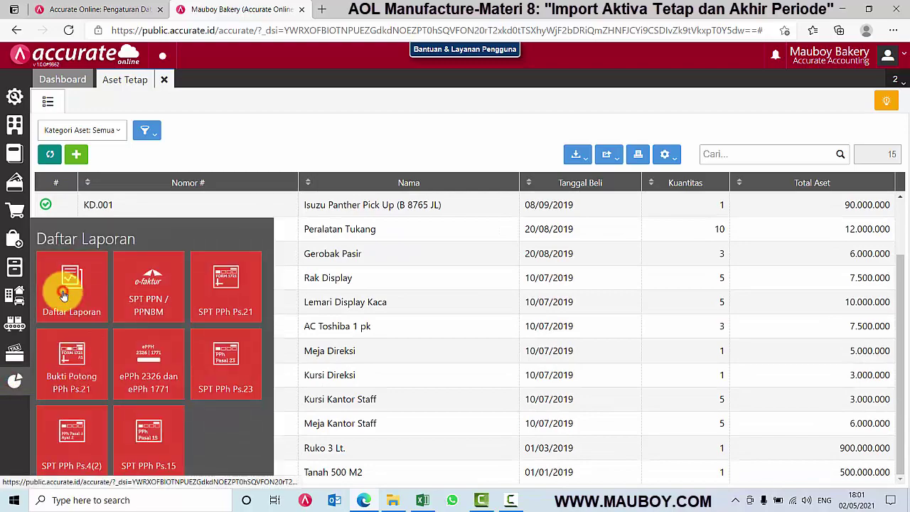
{"action": "left_click", "coordinate": [62, 295]}
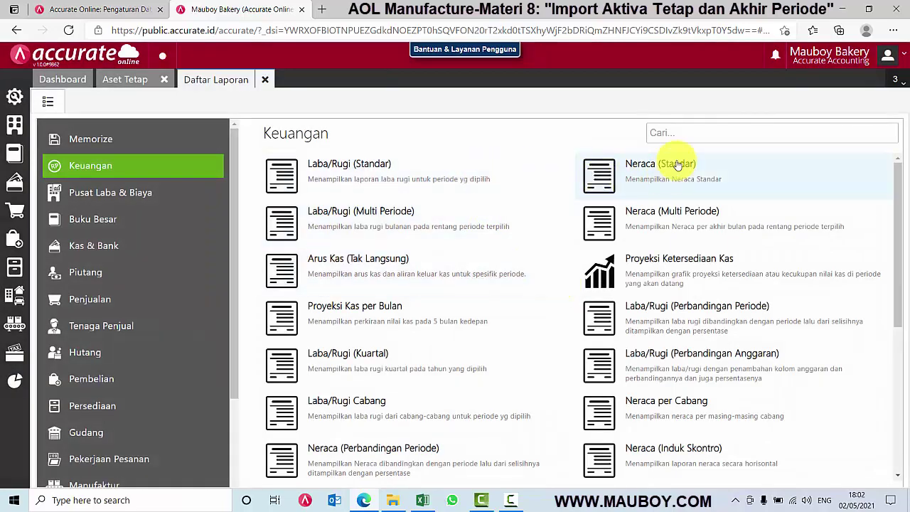
{"action": "left_click", "coordinate": [678, 165]}
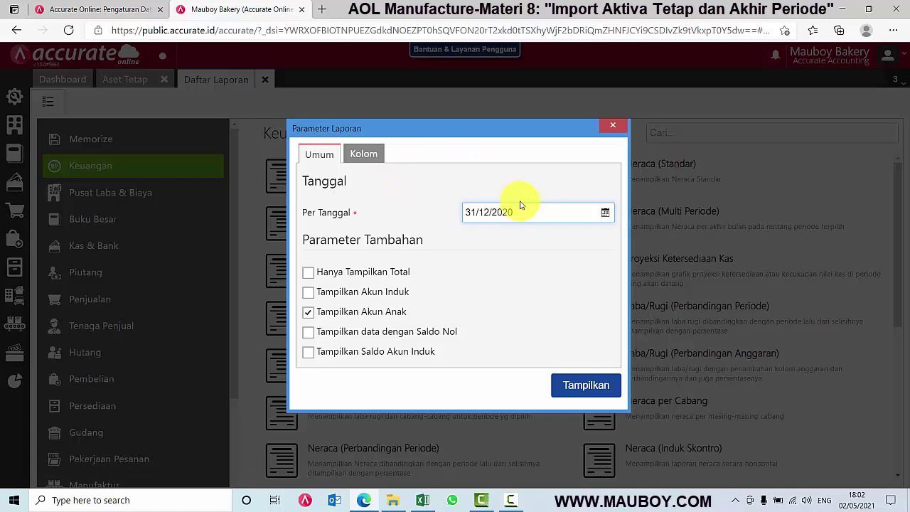
{"action": "left_click", "coordinate": [586, 384]}
Examine the balance sheet at a larger zoom, checking the Nilai Histori amounts of the fixed assets, accumulated depreciation and total assets.
{"action": "scroll", "coordinate": [459, 284], "scroll_direction": "down", "scroll_amount": 5}
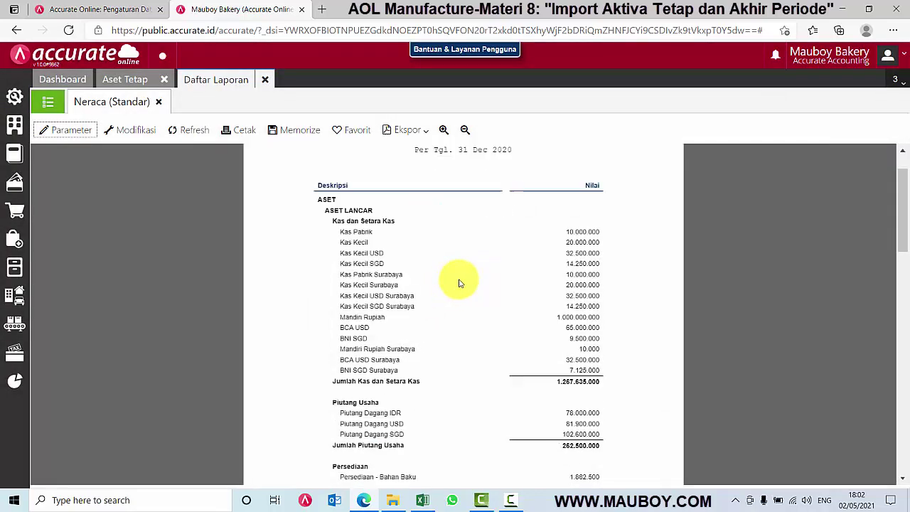
{"action": "scroll", "coordinate": [459, 283], "scroll_direction": "down", "scroll_amount": 4}
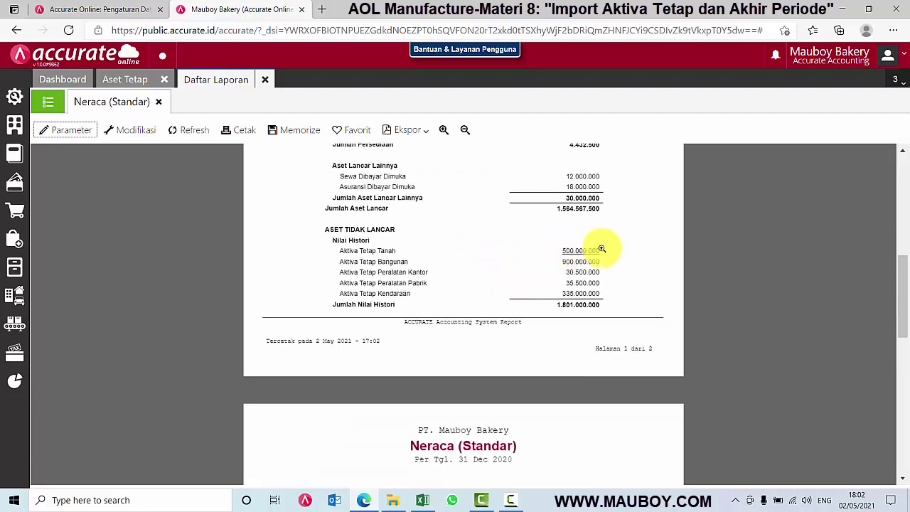
{"action": "left_click_drag", "start_coordinate": [611, 249], "coordinate": [626, 315]}
{"action": "left_click", "coordinate": [640, 283]}
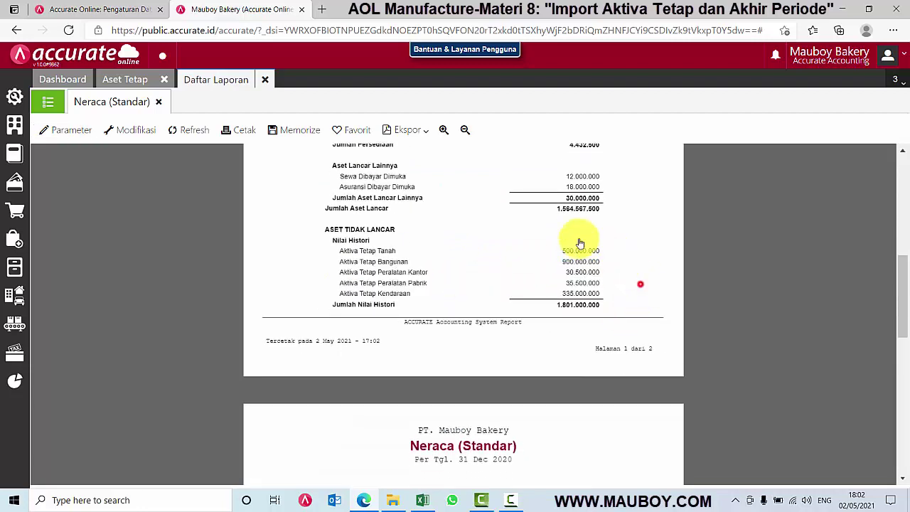
{"action": "left_click", "coordinate": [445, 128]}
{"action": "scroll", "coordinate": [488, 363], "scroll_direction": "down", "scroll_amount": 5}
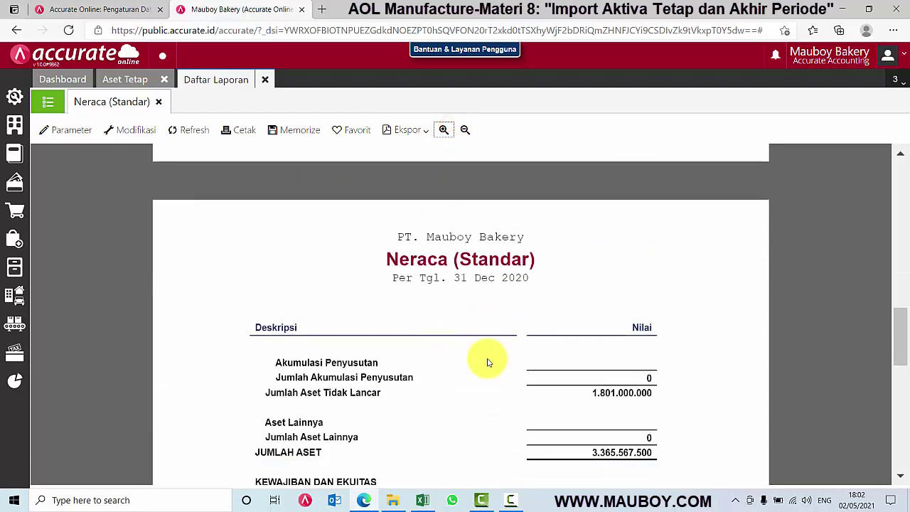
{"action": "scroll", "coordinate": [463, 368], "scroll_direction": "up", "scroll_amount": 12}
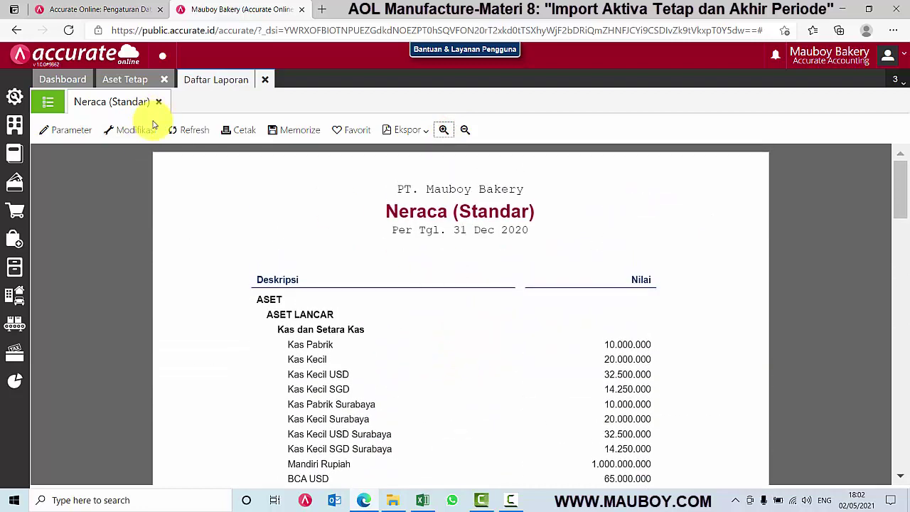
{"action": "scroll", "coordinate": [512, 274], "scroll_direction": "down", "scroll_amount": 7}
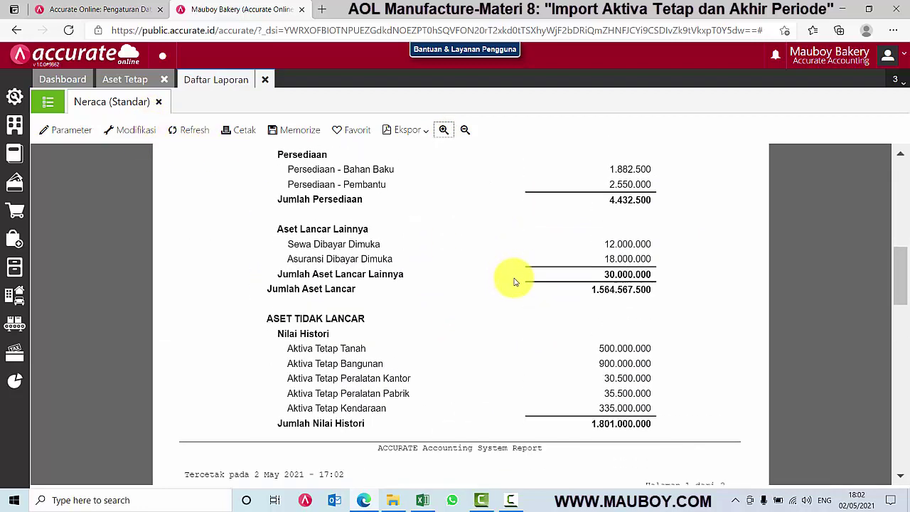
{"action": "scroll", "coordinate": [515, 282], "scroll_direction": "down", "scroll_amount": 3}
{"action": "scroll", "coordinate": [515, 277], "scroll_direction": "up", "scroll_amount": 10}
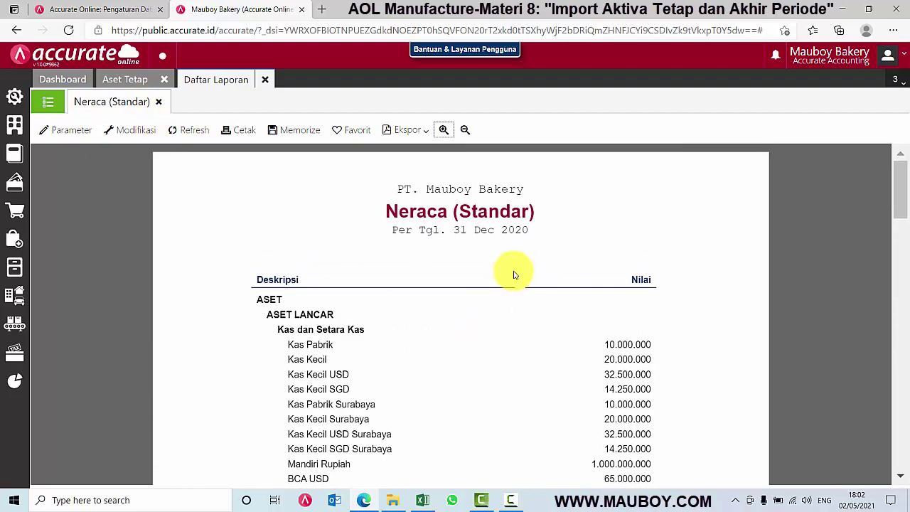
Compare total assets with total liabilities and equity in the Neraca (Standar) report, ending with the report closed.
{"action": "scroll", "coordinate": [514, 276], "scroll_direction": "down", "scroll_amount": 12}
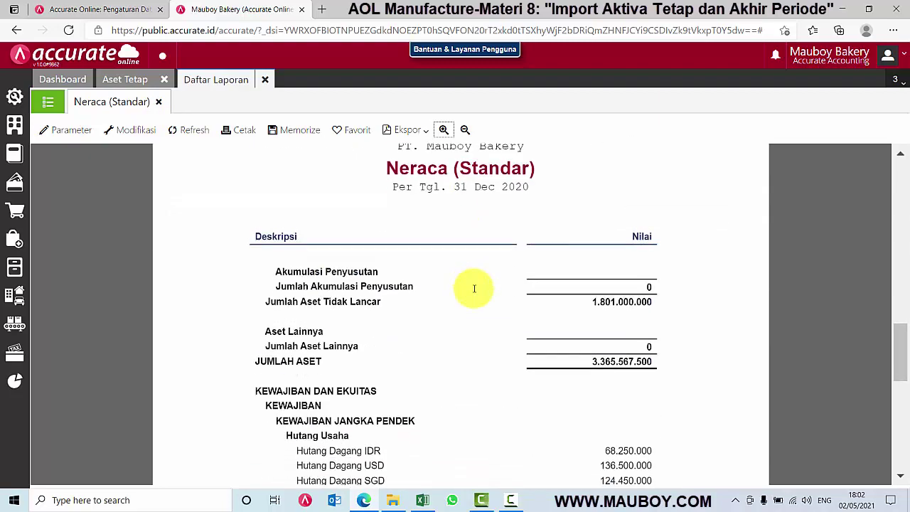
{"action": "scroll", "coordinate": [475, 288], "scroll_direction": "down", "scroll_amount": 10}
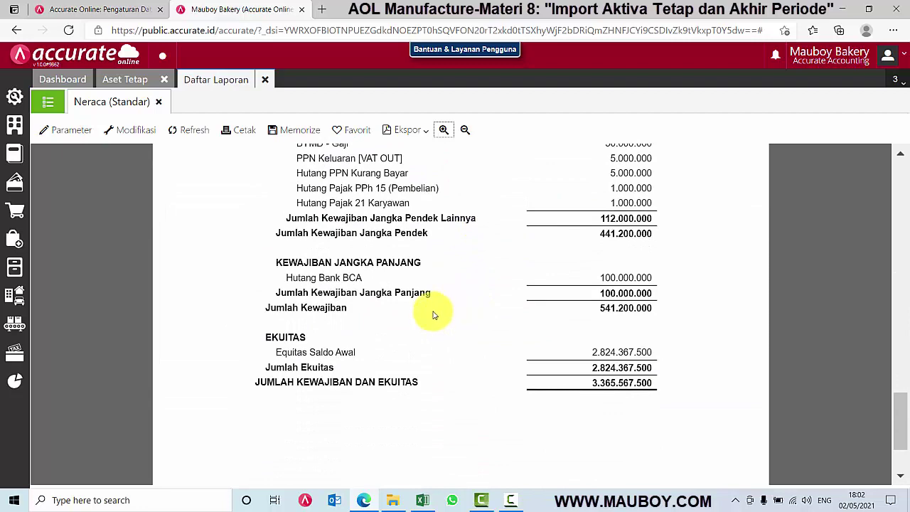
{"action": "scroll", "coordinate": [434, 315], "scroll_direction": "up", "scroll_amount": 10}
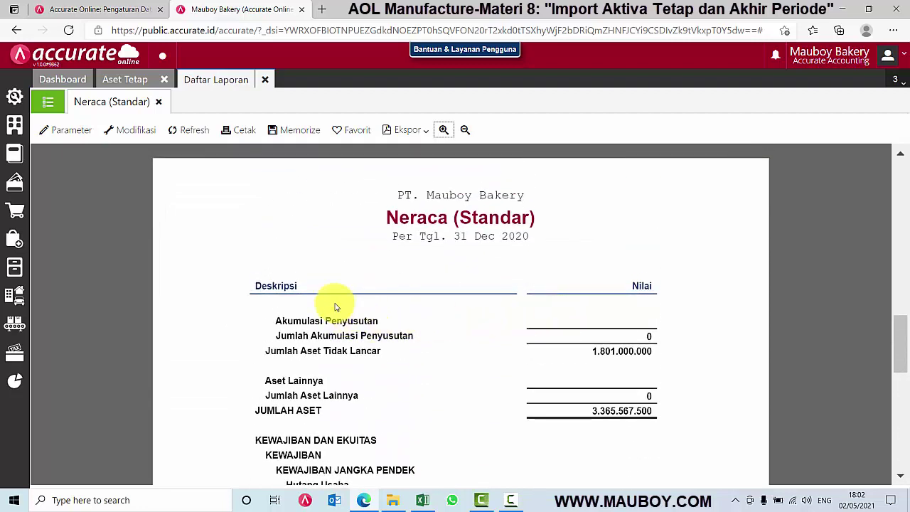
{"action": "left_click", "coordinate": [158, 102]}
Run and save the month-end process (Proses Akhir Bulan) for Desember 2020, keeping the listed exchange rates.
{"action": "left_click", "coordinate": [16, 99]}
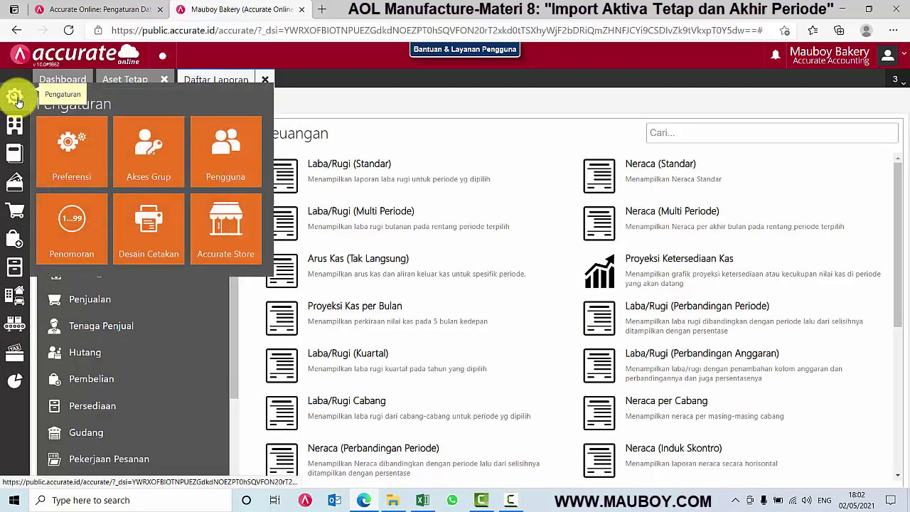
{"action": "left_click", "coordinate": [15, 126]}
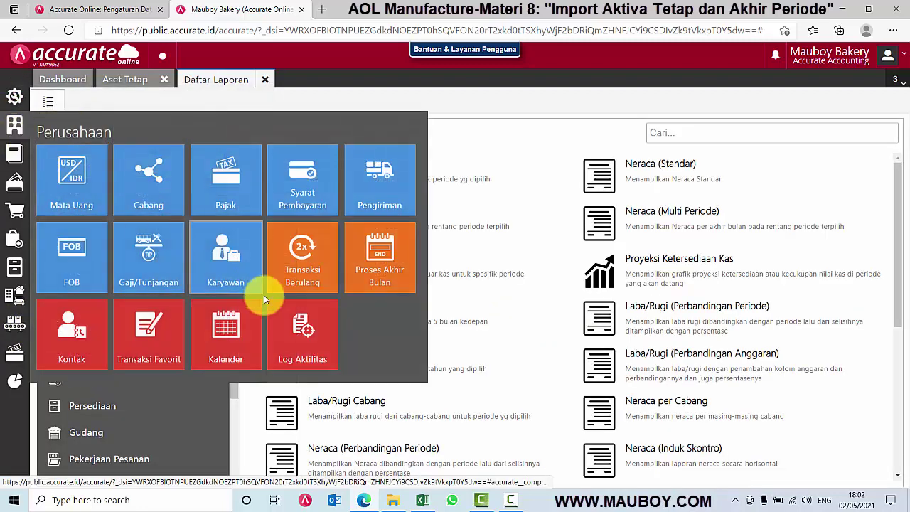
{"action": "left_click", "coordinate": [381, 275]}
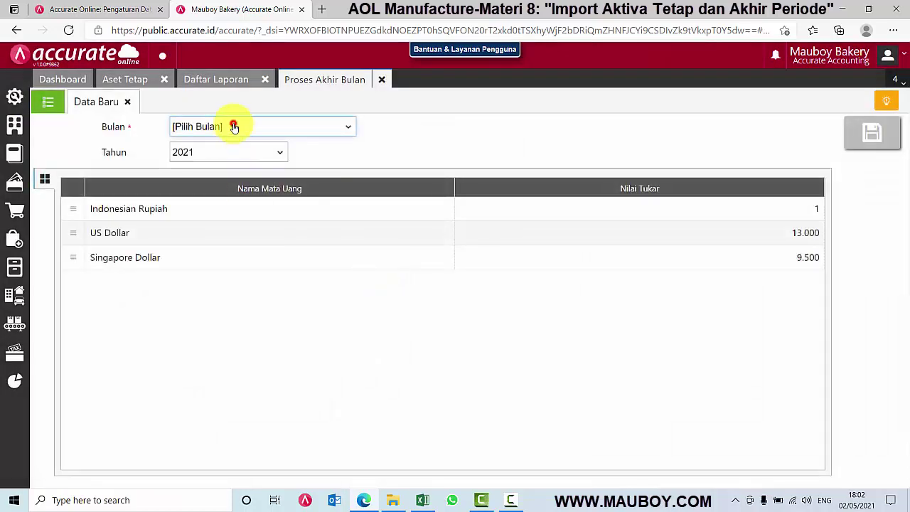
{"action": "left_click", "coordinate": [234, 127]}
{"action": "left_click", "coordinate": [228, 281]}
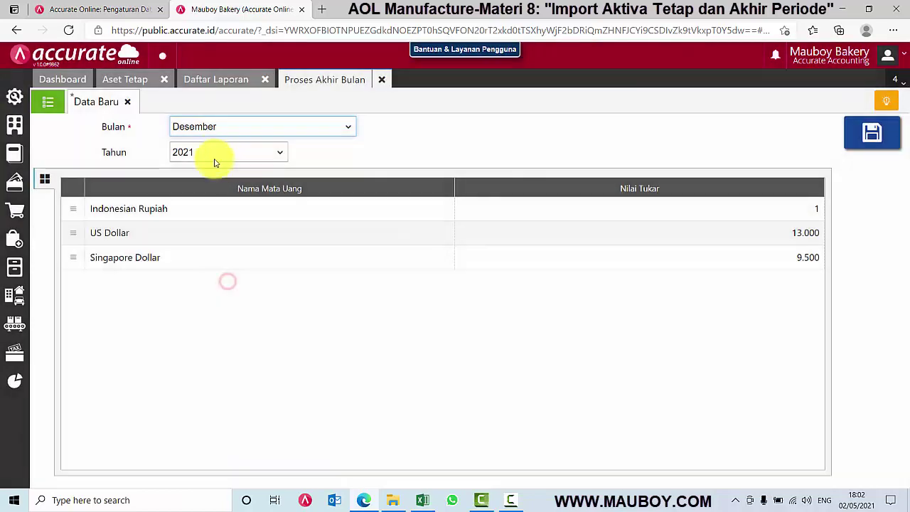
{"action": "left_click", "coordinate": [215, 158]}
{"action": "left_click", "coordinate": [199, 177]}
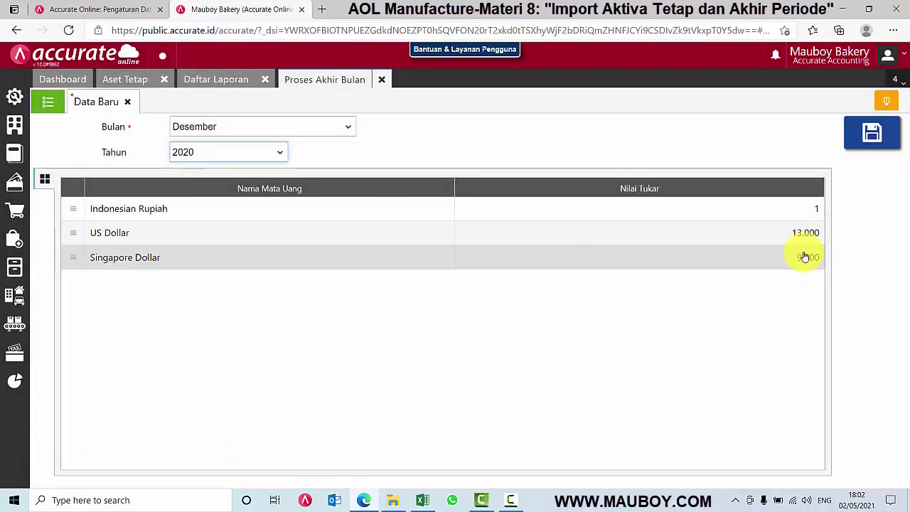
{"action": "left_click", "coordinate": [881, 145]}
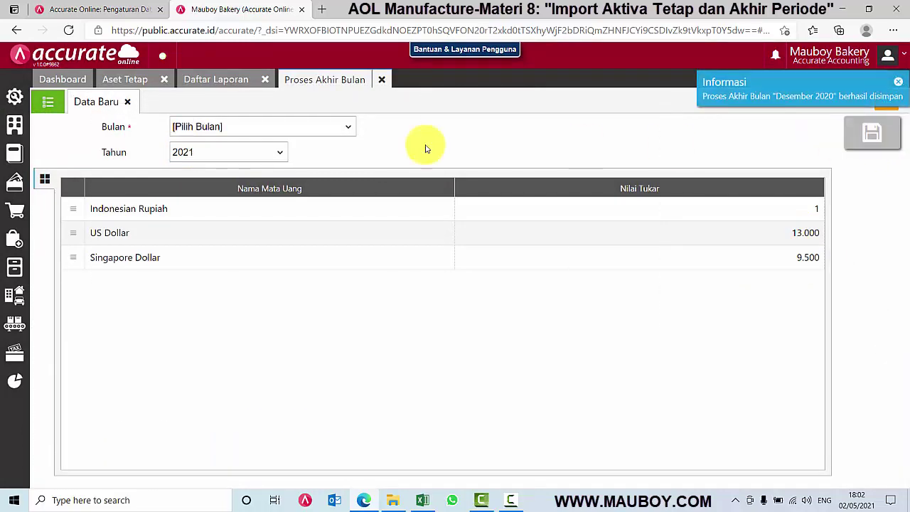
Generate the Neraca (Standar) report from the financial reports as of 31/12/2020.
{"action": "left_click", "coordinate": [223, 77]}
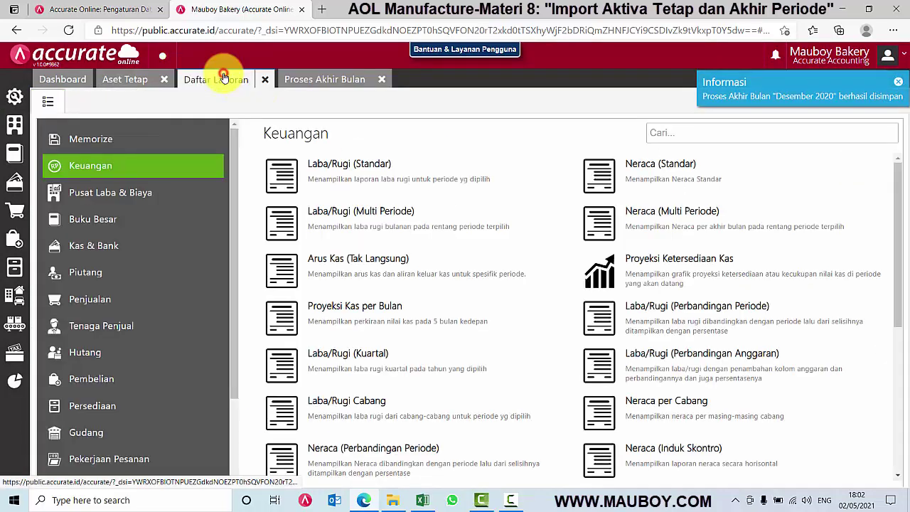
{"action": "left_click", "coordinate": [643, 169]}
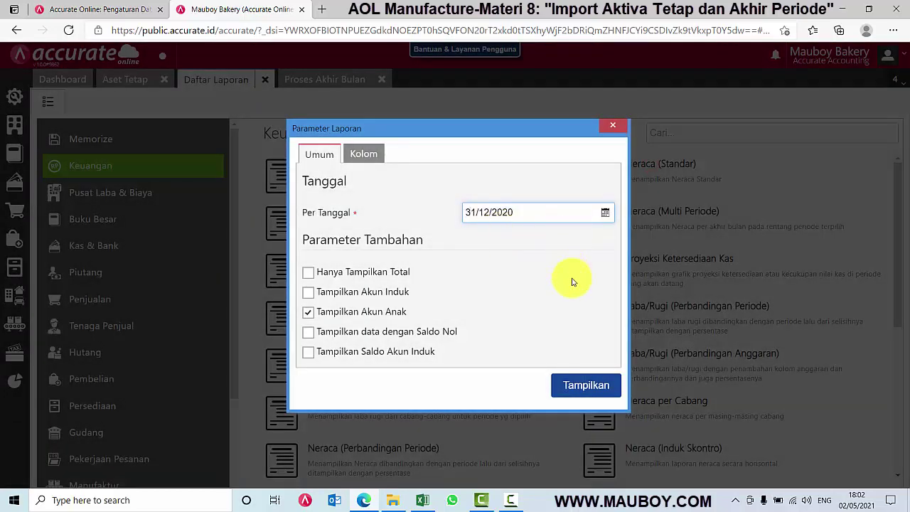
{"action": "left_click", "coordinate": [588, 383]}
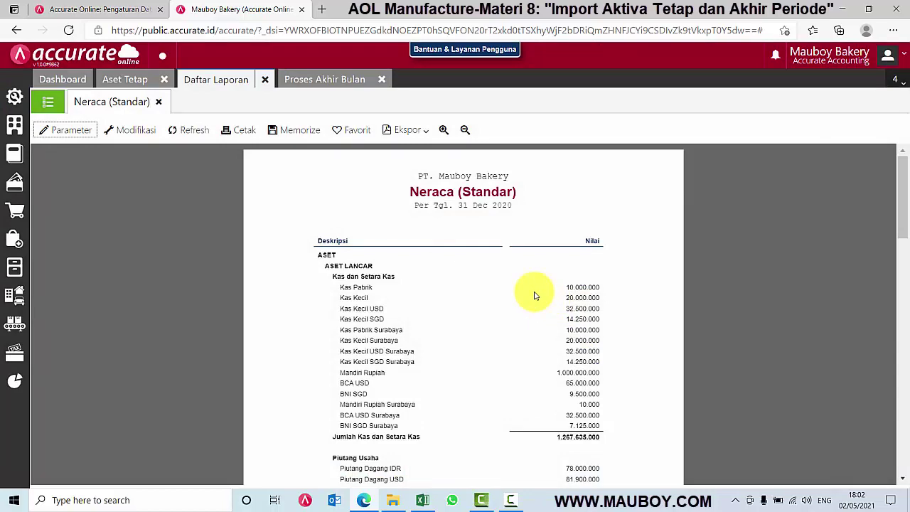
Examine the Akumulasi Penyusutan accounts on the second page of the balance sheet at a larger zoom.
{"action": "scroll", "coordinate": [510, 315], "scroll_direction": "down", "scroll_amount": 12}
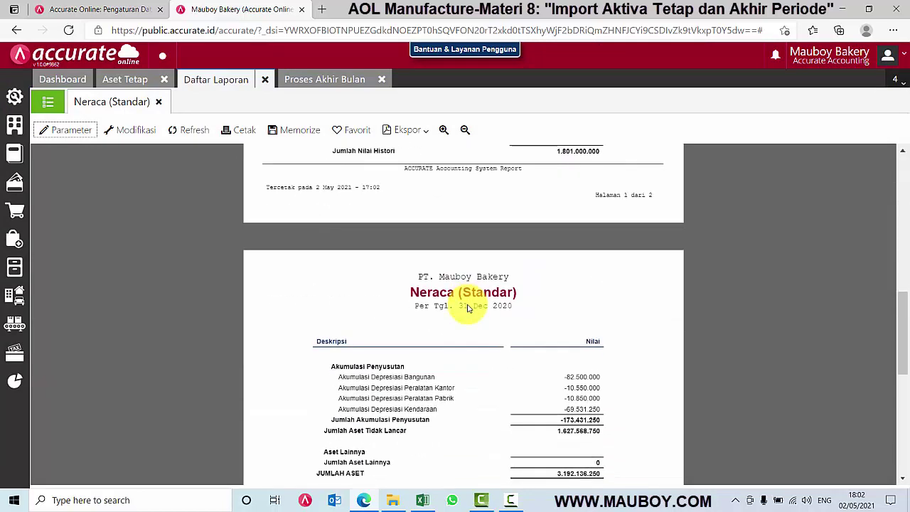
{"action": "left_click_drag", "start_coordinate": [547, 270], "coordinate": [632, 297]}
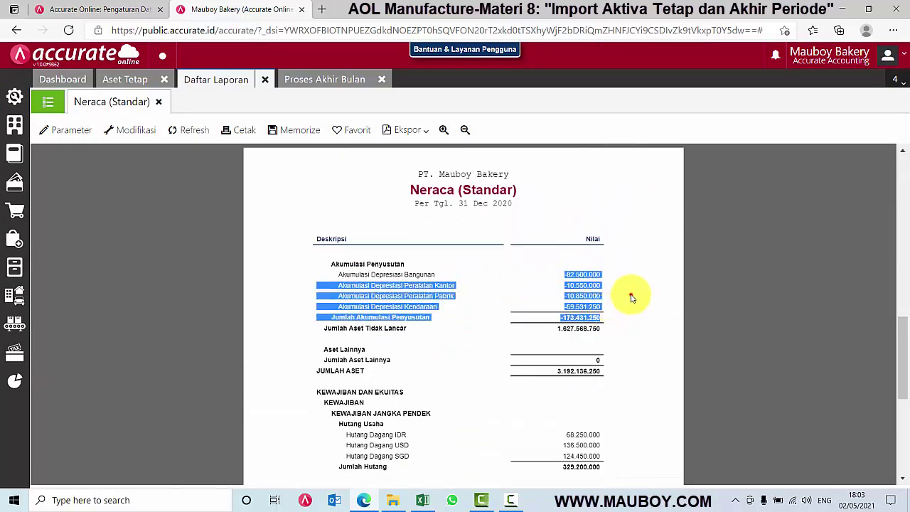
{"action": "left_click", "coordinate": [631, 295]}
{"action": "left_click", "coordinate": [443, 129]}
{"action": "left_click", "coordinate": [443, 129]}
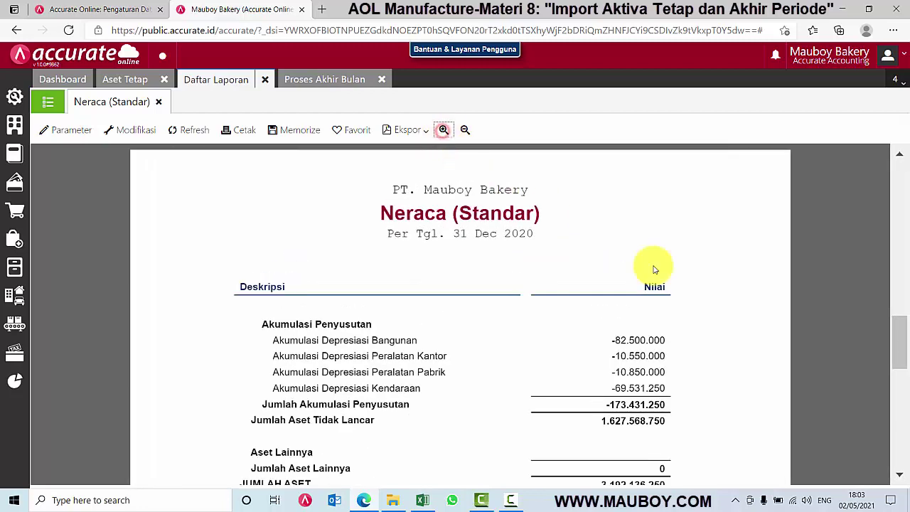
Find the Equitas Saldo Awal line in the equity section of the balance sheet and copy its amount.
{"action": "left_click_drag", "start_coordinate": [897, 347], "coordinate": [903, 438]}
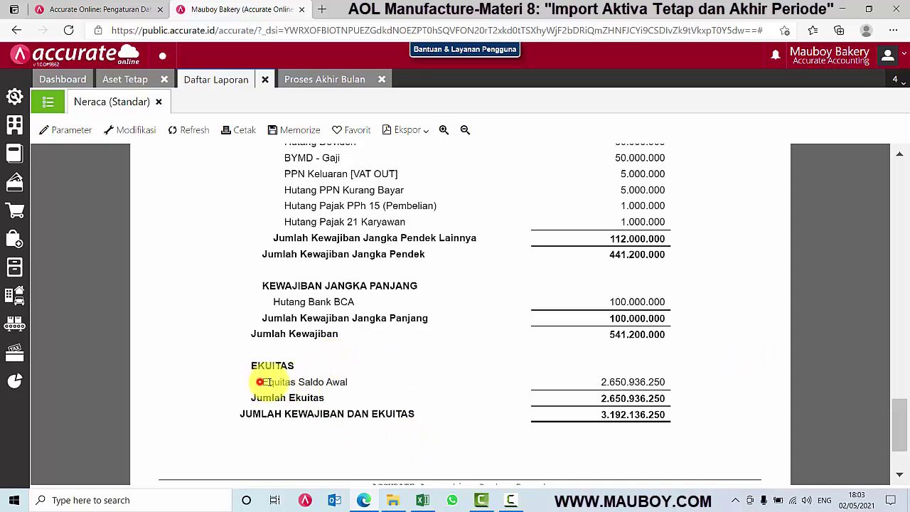
{"action": "left_click_drag", "start_coordinate": [260, 382], "coordinate": [349, 392]}
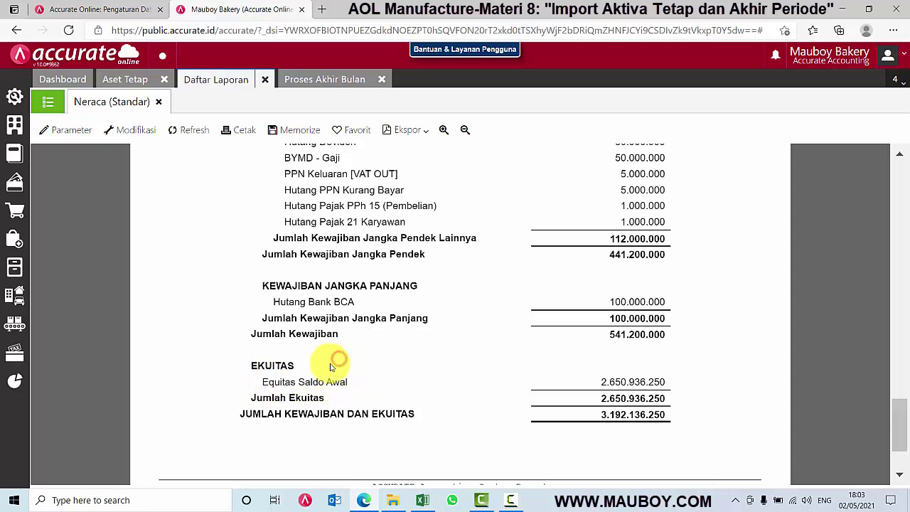
{"action": "left_click_drag", "start_coordinate": [263, 380], "coordinate": [352, 386]}
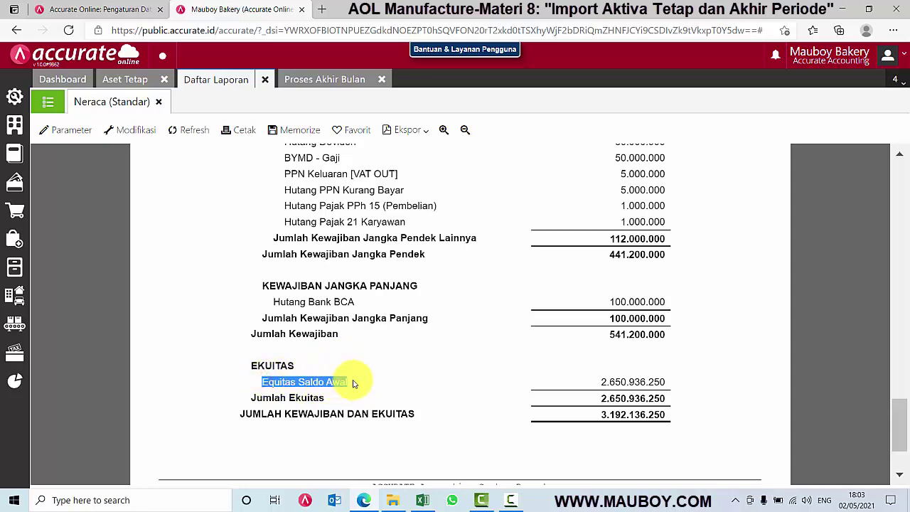
{"action": "left_click", "coordinate": [356, 378]}
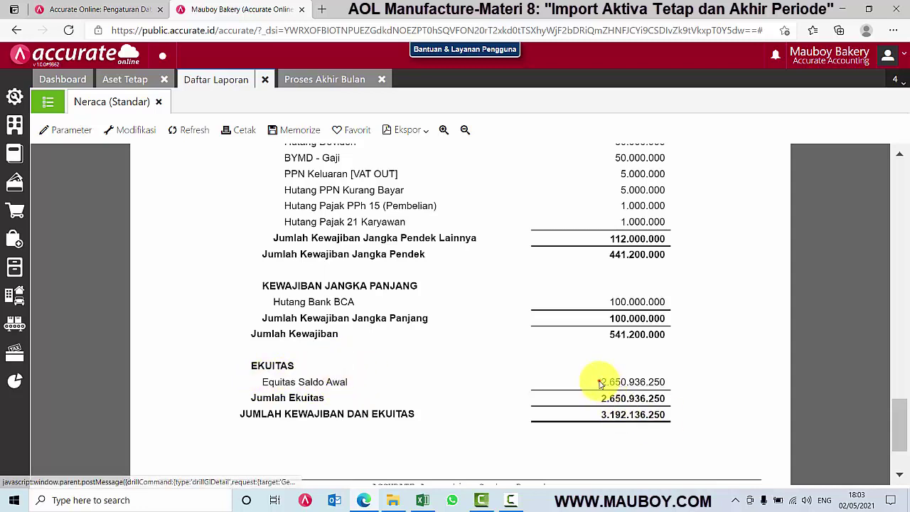
{"action": "left_click_drag", "start_coordinate": [599, 382], "coordinate": [652, 383]}
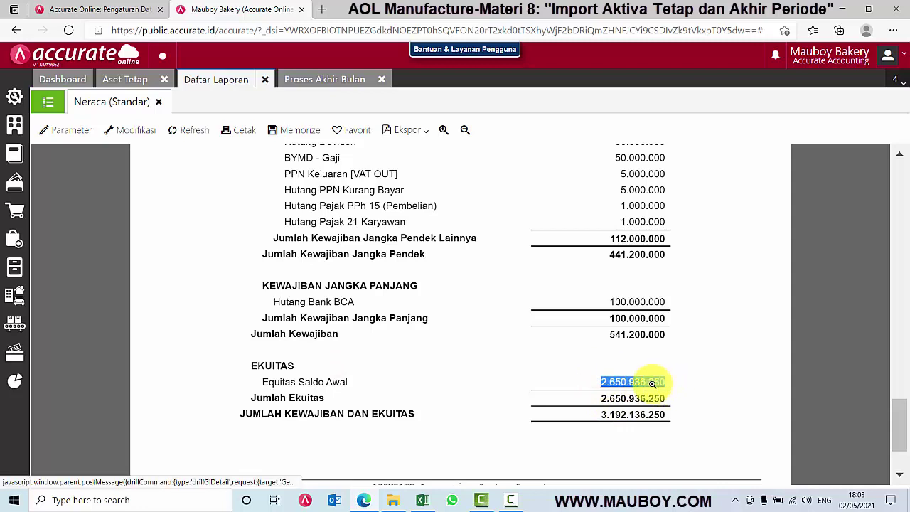
{"action": "right_click", "coordinate": [652, 382]}
{"action": "left_click", "coordinate": [706, 185]}
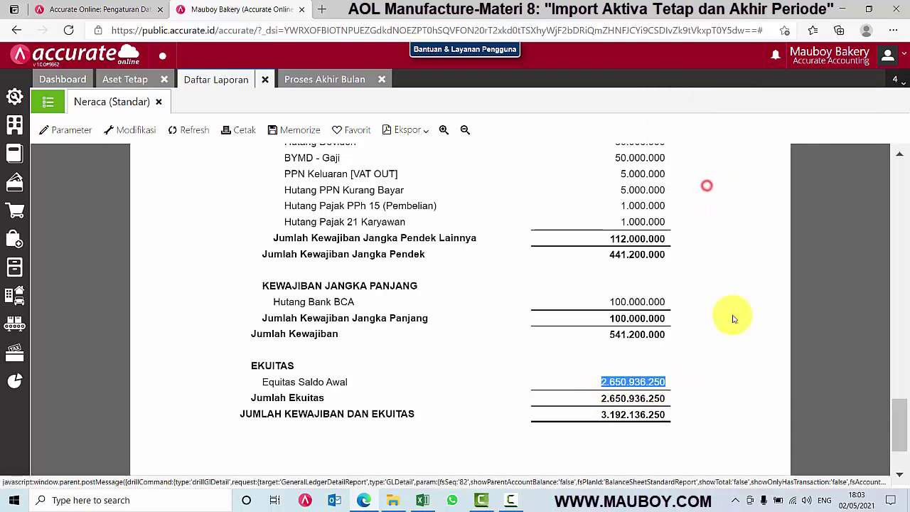
{"action": "left_click", "coordinate": [728, 368]}
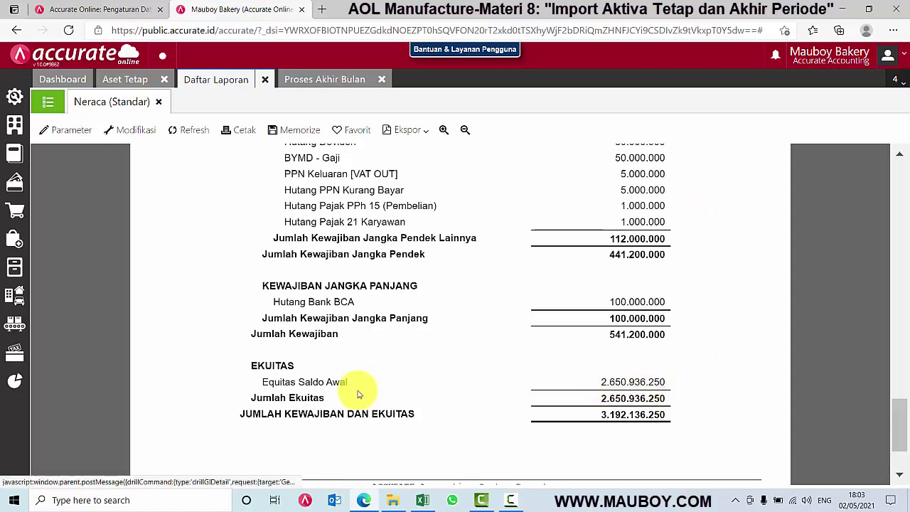
{"action": "left_click_drag", "start_coordinate": [264, 382], "coordinate": [398, 389]}
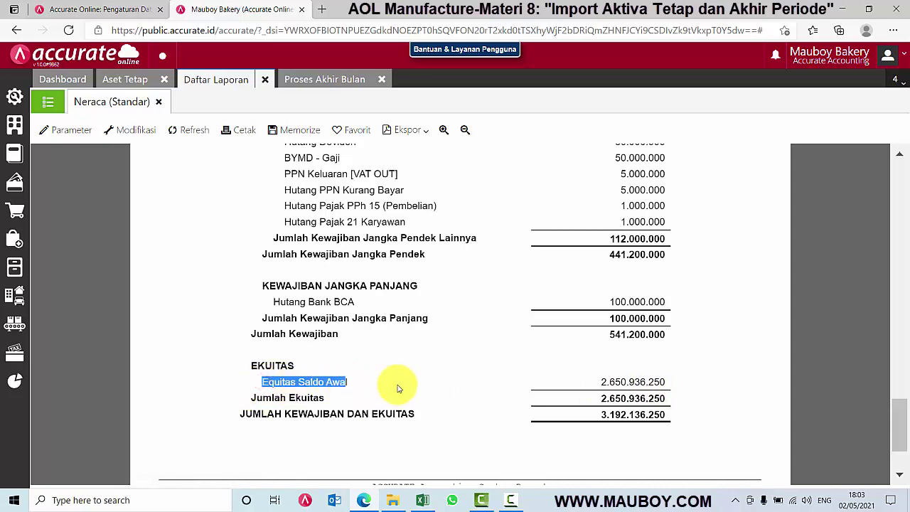
Create a general journal dated 31/12/2020 that debits Equitas Saldo Awal and credits Laba Ditahan for 2.650.936.250.
{"action": "left_click", "coordinate": [13, 154]}
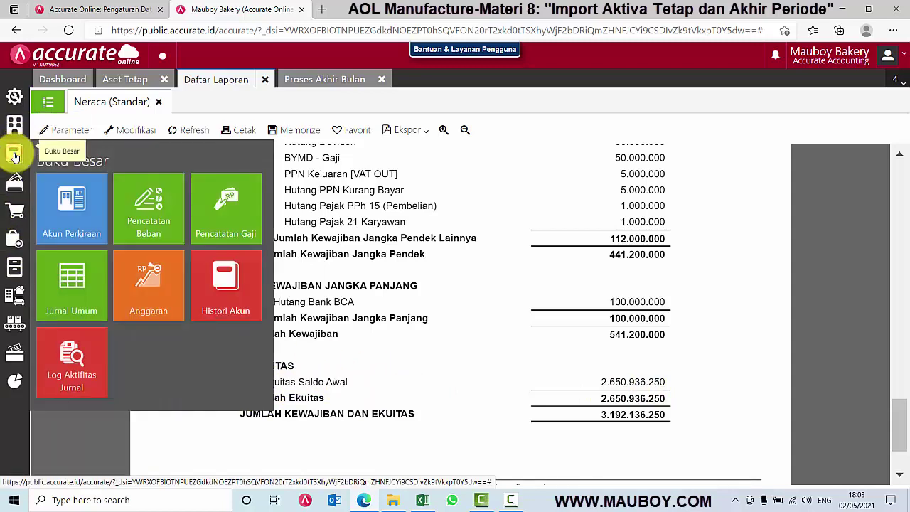
{"action": "left_click", "coordinate": [94, 301]}
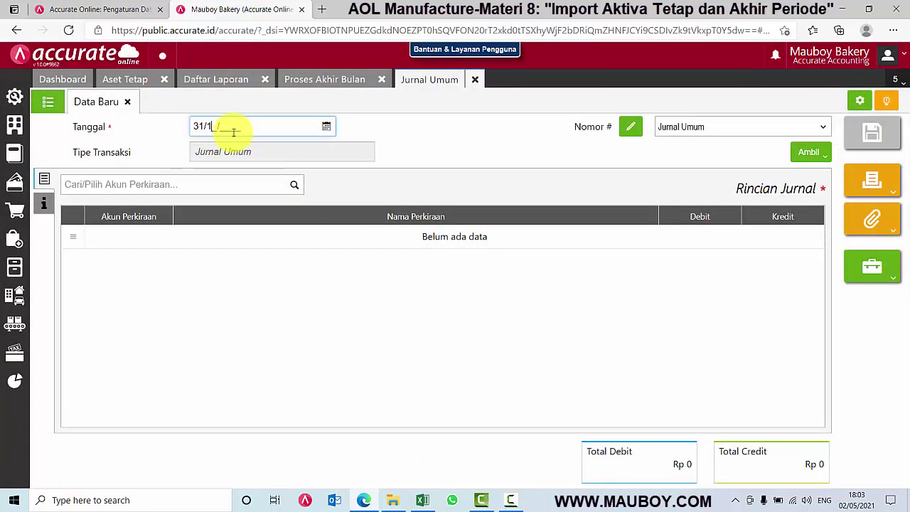
{"action": "left_click", "coordinate": [223, 188]}
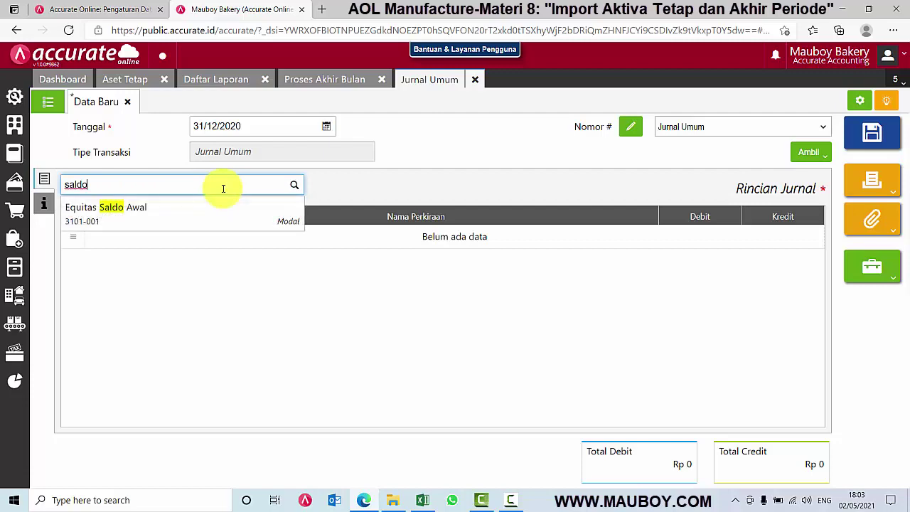
{"action": "left_click", "coordinate": [216, 213]}
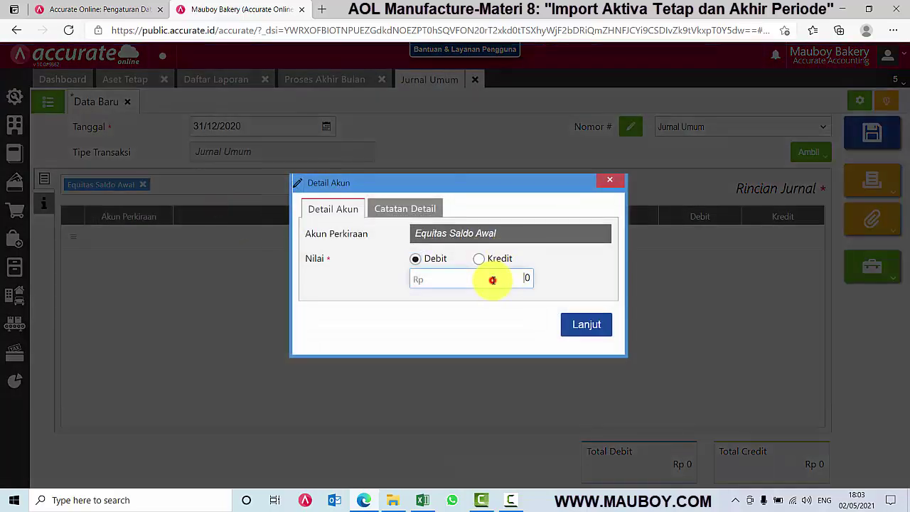
{"action": "left_click", "coordinate": [595, 325]}
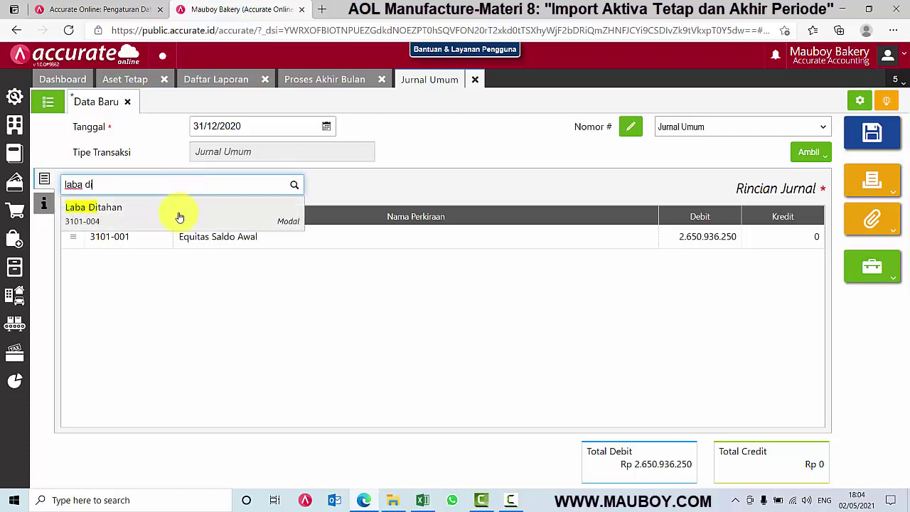
{"action": "left_click", "coordinate": [179, 216]}
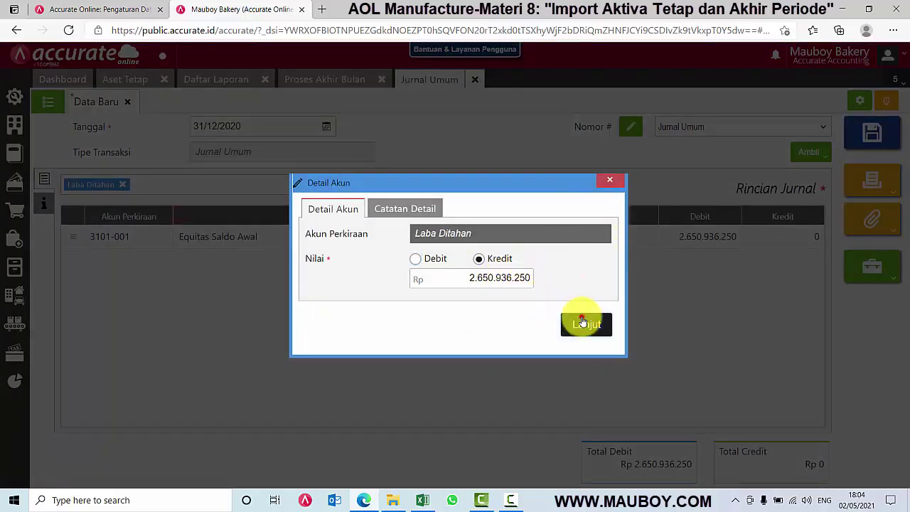
{"action": "left_click", "coordinate": [581, 323]}
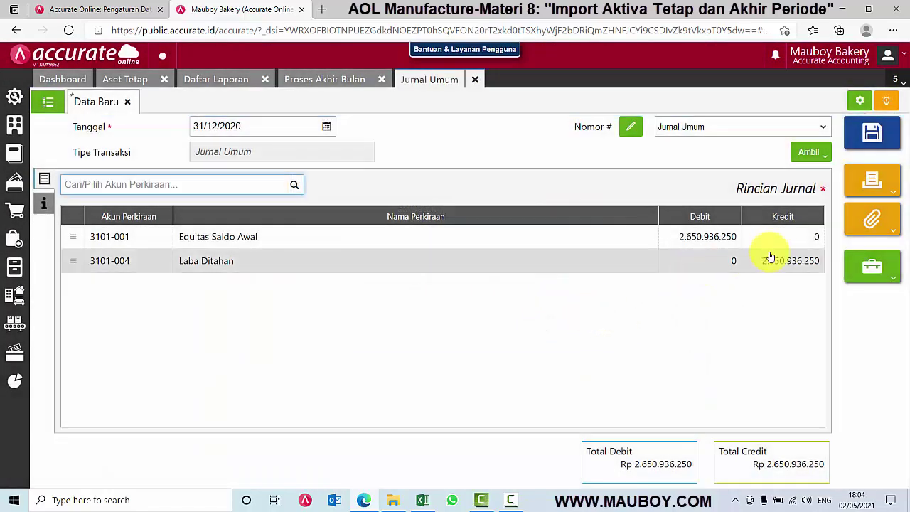
Enter "Jurnal Balik saldo awal ke laba di tahan" as the journal's Keterangan and save the journal.
{"action": "left_click", "coordinate": [42, 204]}
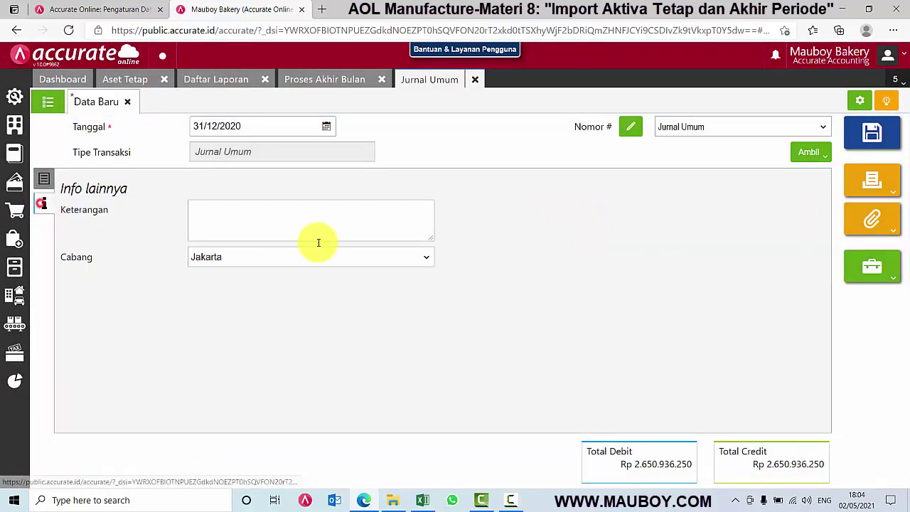
{"action": "left_click", "coordinate": [315, 225]}
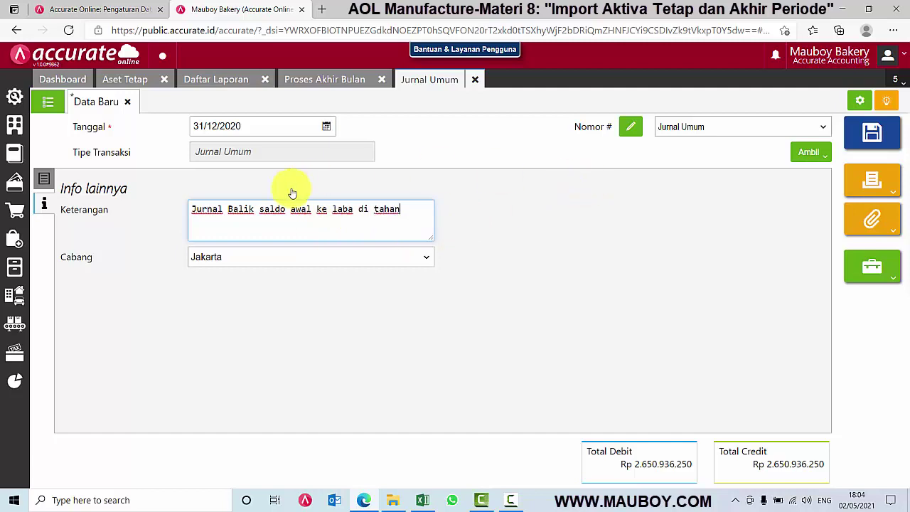
{"action": "left_click", "coordinate": [870, 133]}
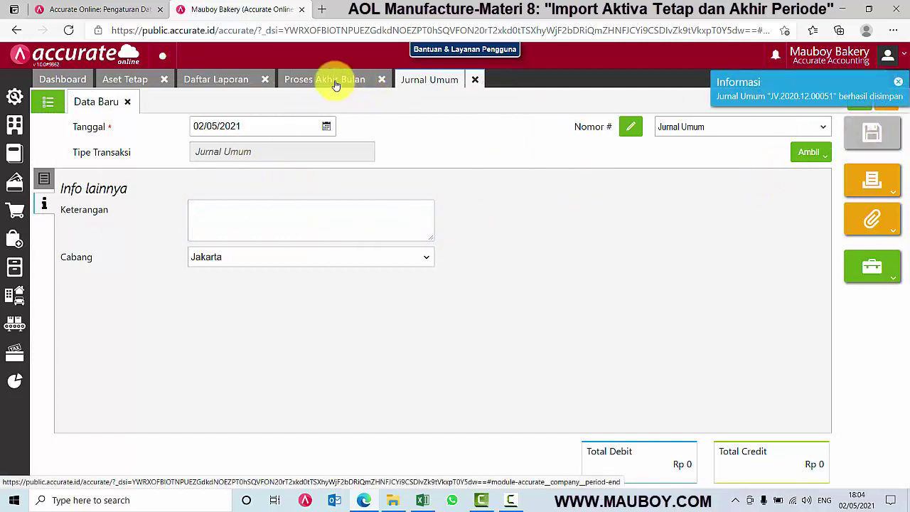
Return to the open Neraca (Standar) report and refresh its data.
{"action": "left_click", "coordinate": [336, 81]}
{"action": "left_click", "coordinate": [202, 83]}
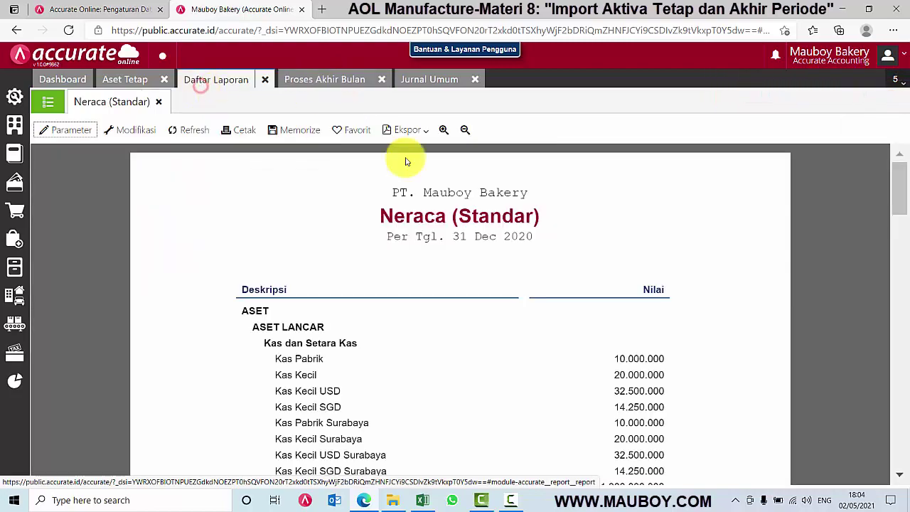
{"action": "left_click", "coordinate": [186, 131]}
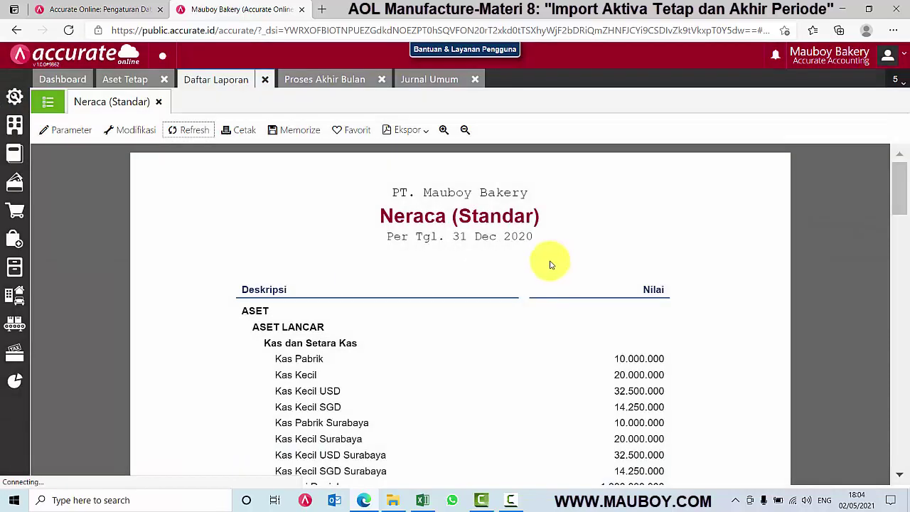
Check the Laba Ditahan line and equity total in the Neraca (Standar), then review the rest of the balance sheet.
{"action": "scroll", "coordinate": [552, 280], "scroll_direction": "down", "scroll_amount": 15}
{"action": "scroll", "coordinate": [558, 294], "scroll_direction": "down", "scroll_amount": 5}
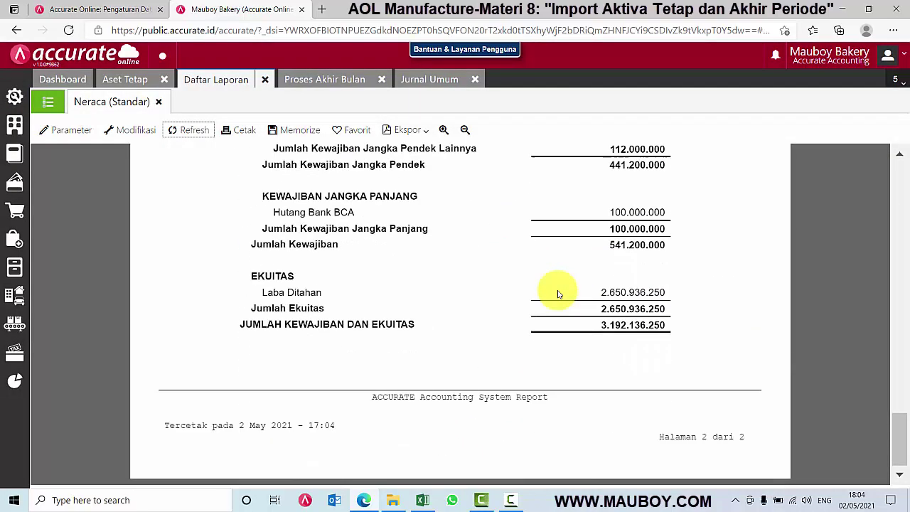
{"action": "left_click_drag", "start_coordinate": [327, 291], "coordinate": [275, 290]}
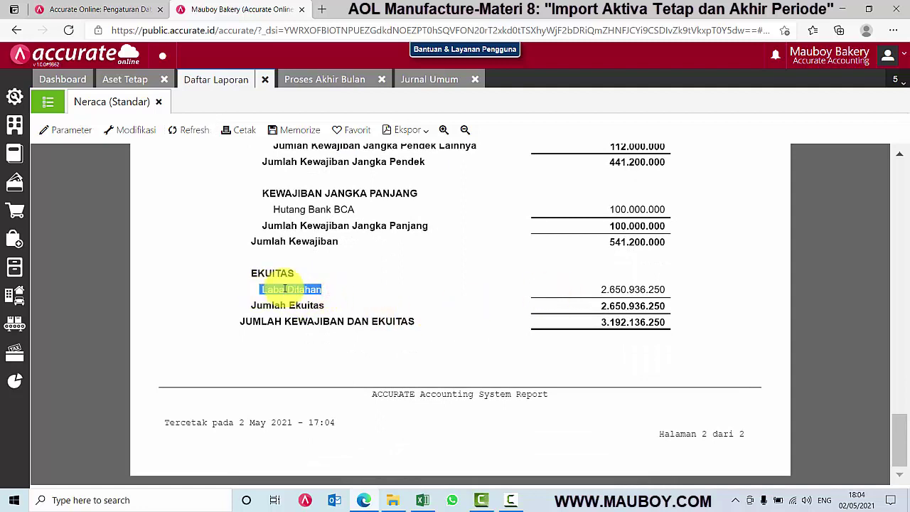
{"action": "left_click", "coordinate": [441, 265]}
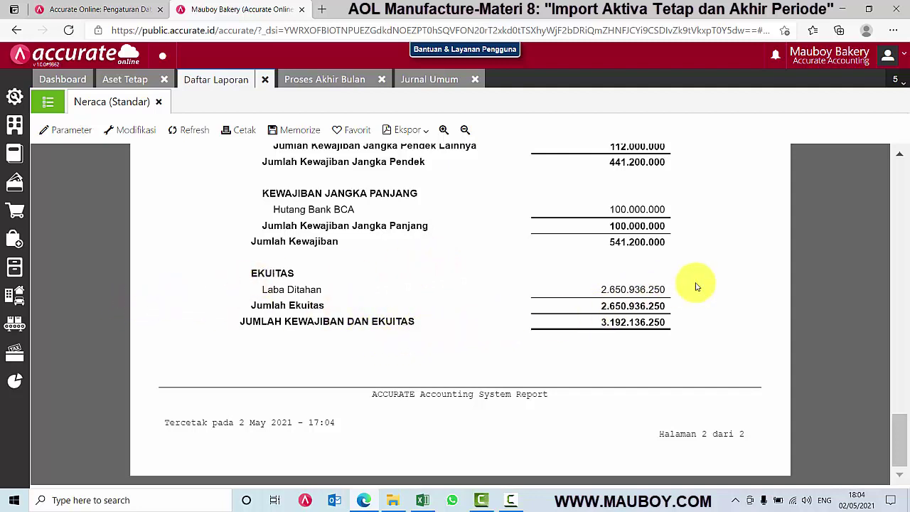
{"action": "left_click_drag", "start_coordinate": [683, 292], "coordinate": [603, 289]}
{"action": "left_click", "coordinate": [731, 259]}
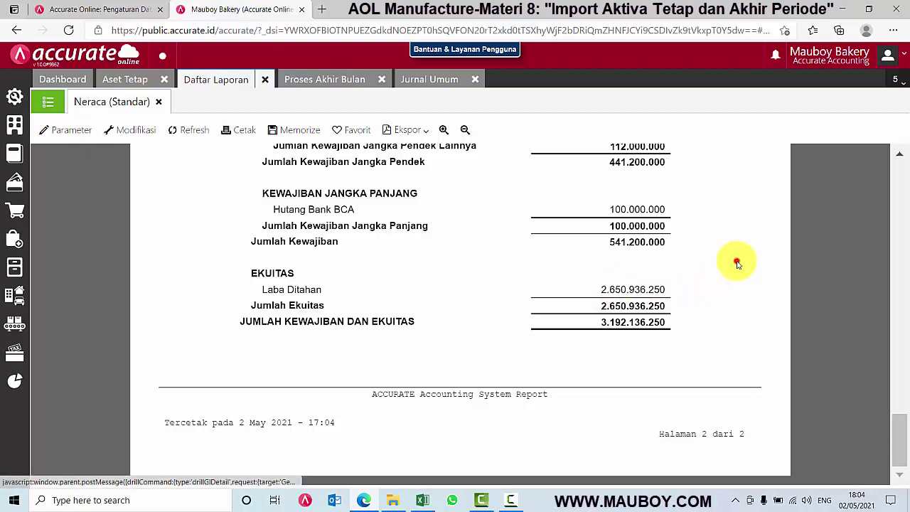
{"action": "scroll", "coordinate": [738, 254], "scroll_direction": "up", "scroll_amount": 5}
{"action": "scroll", "coordinate": [738, 254], "scroll_direction": "up", "scroll_amount": 15}
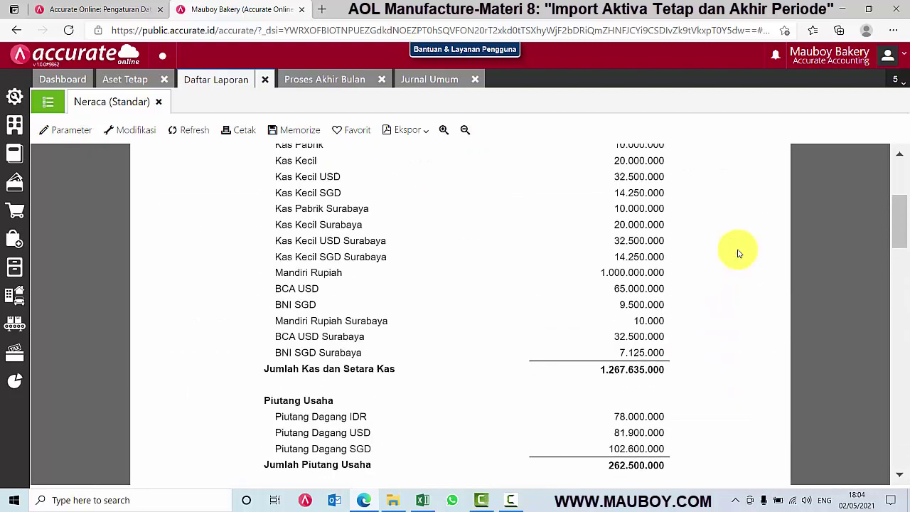
{"action": "scroll", "coordinate": [738, 254], "scroll_direction": "down", "scroll_amount": 12}
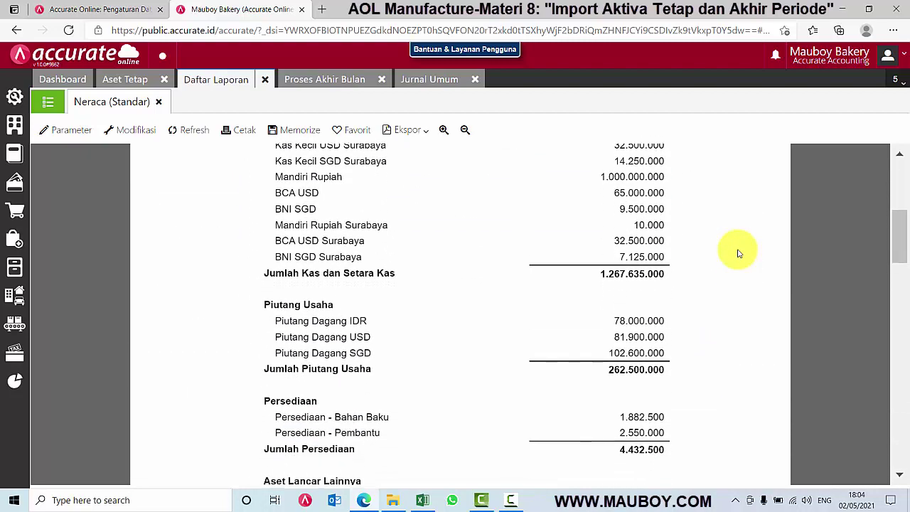
{"action": "scroll", "coordinate": [739, 254], "scroll_direction": "down", "scroll_amount": 10}
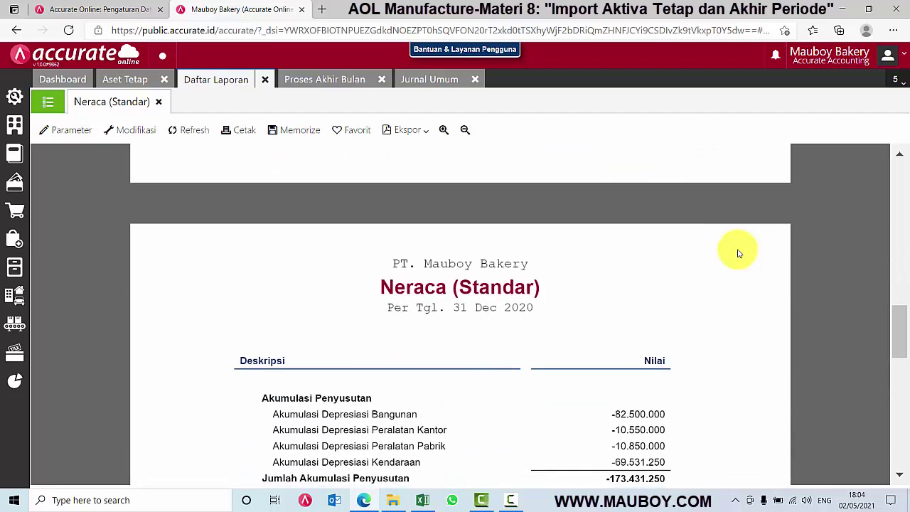
{"action": "scroll", "coordinate": [738, 254], "scroll_direction": "down", "scroll_amount": 6}
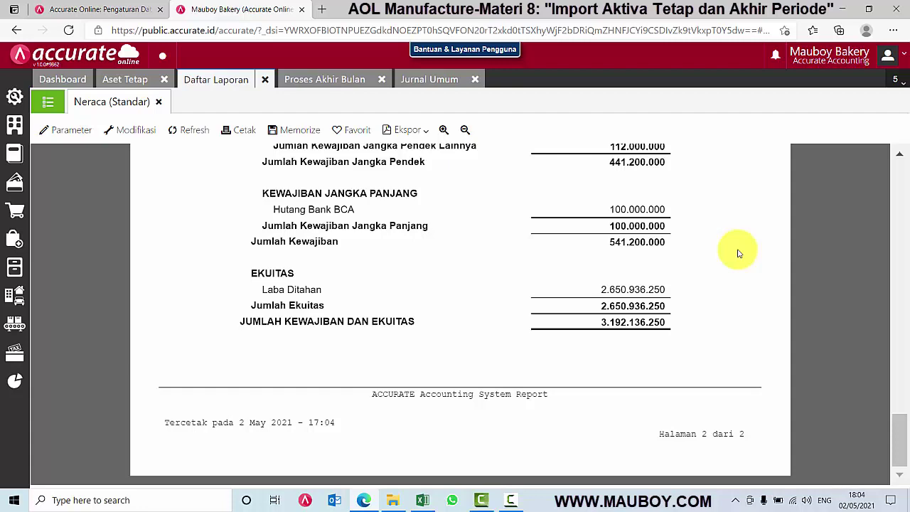
Close the Neraca (Standar) report and return to the open Proses Akhir Bulan form.
{"action": "left_click", "coordinate": [158, 104]}
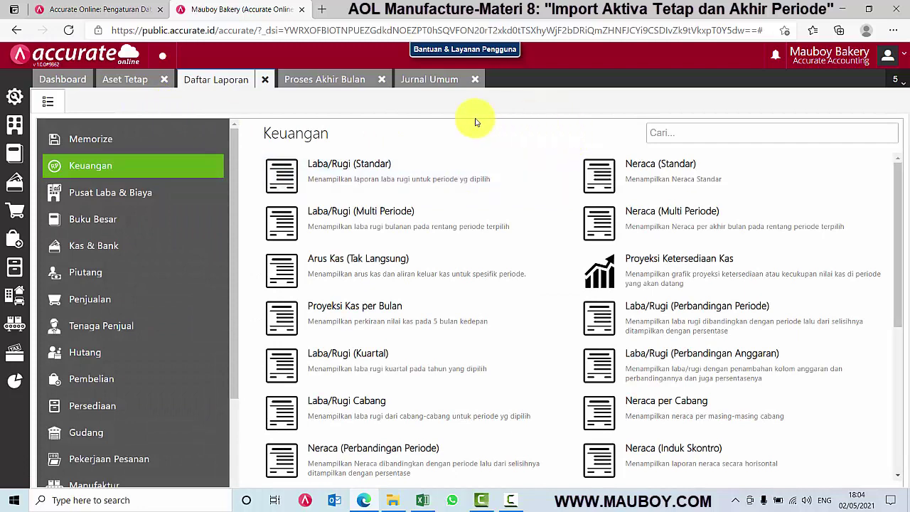
{"action": "left_click", "coordinate": [311, 84]}
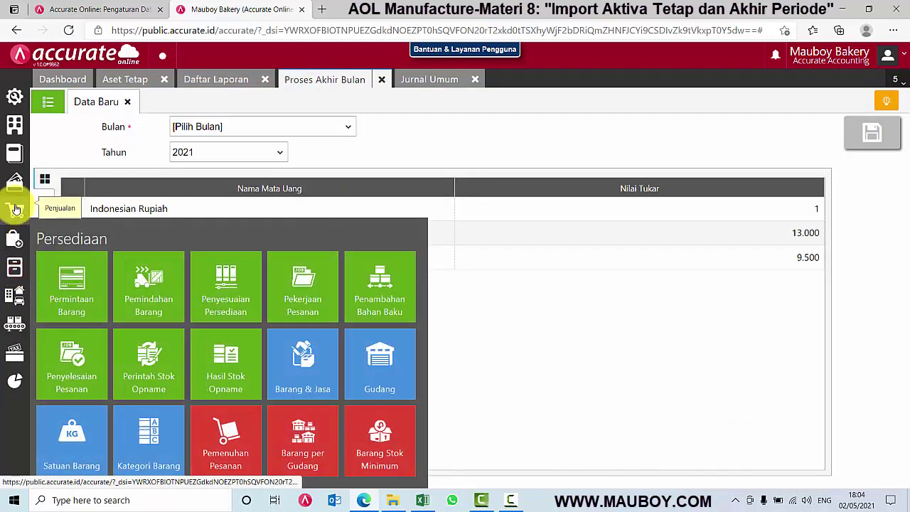
{"action": "mouse_move", "coordinate": [15, 180]}
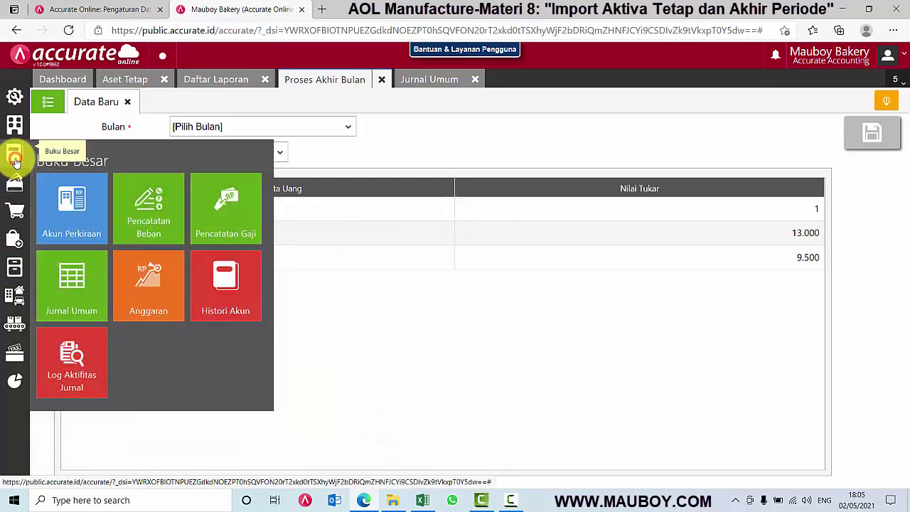
{"action": "mouse_move", "coordinate": [20, 132]}
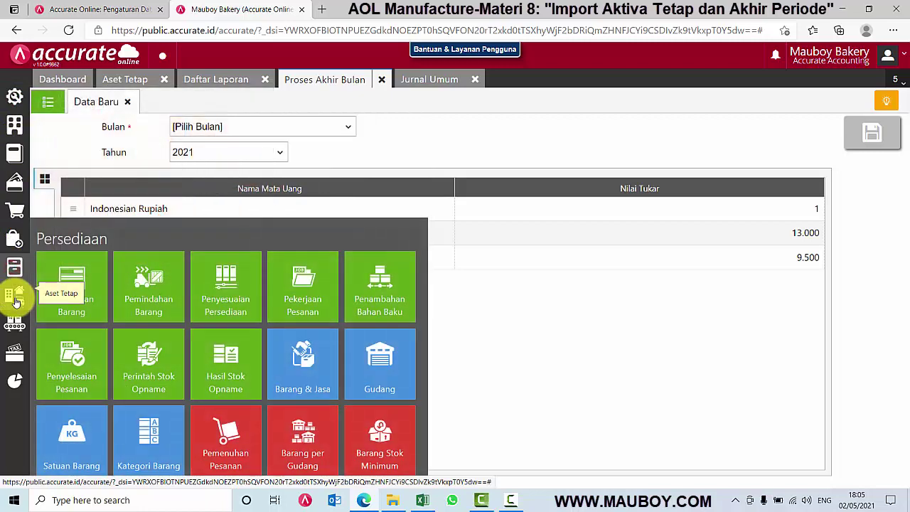
{"action": "mouse_move", "coordinate": [17, 329]}
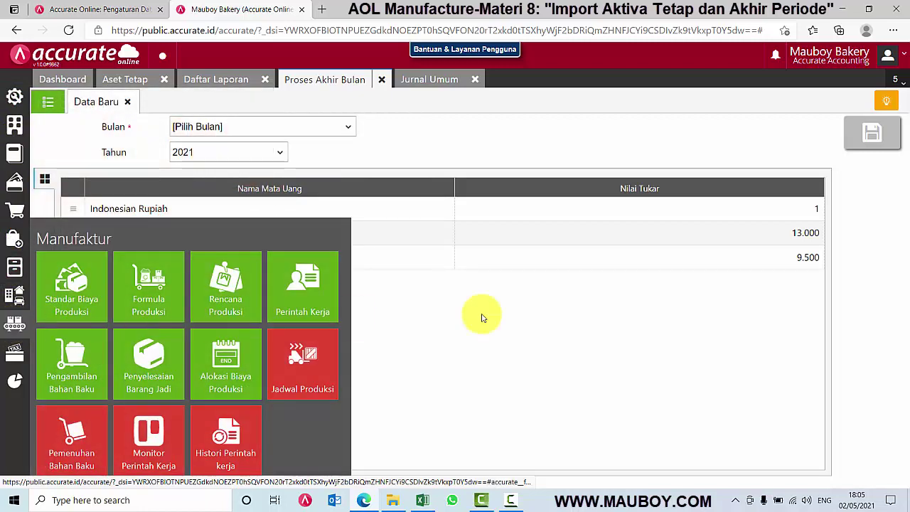